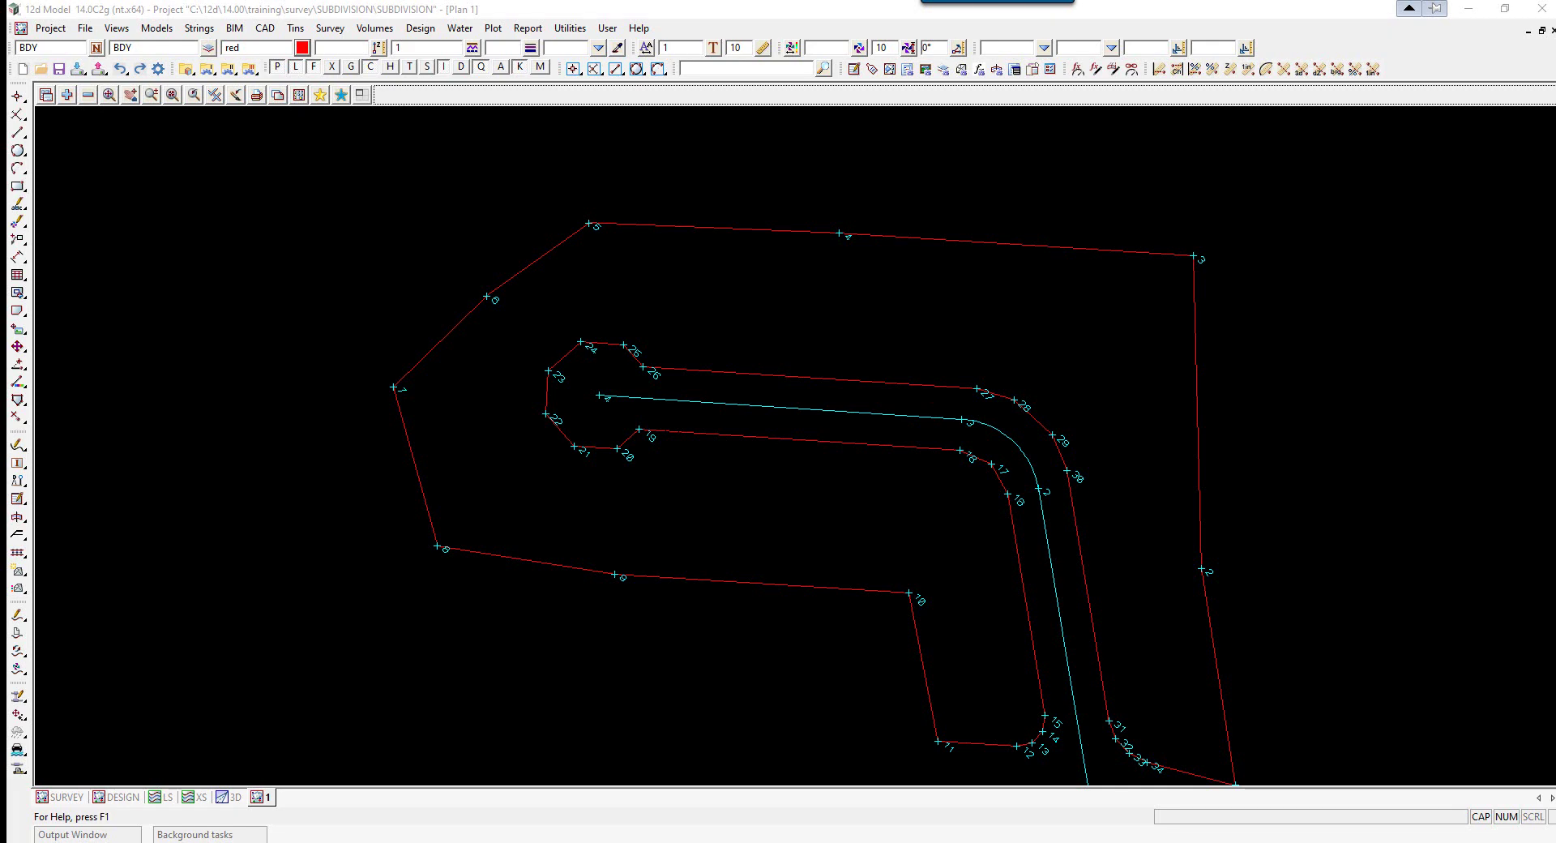
Step: Zoom the plan view in on points 31–35 at the lower-right boundary corner
scroll(1149, 486, down, 3)
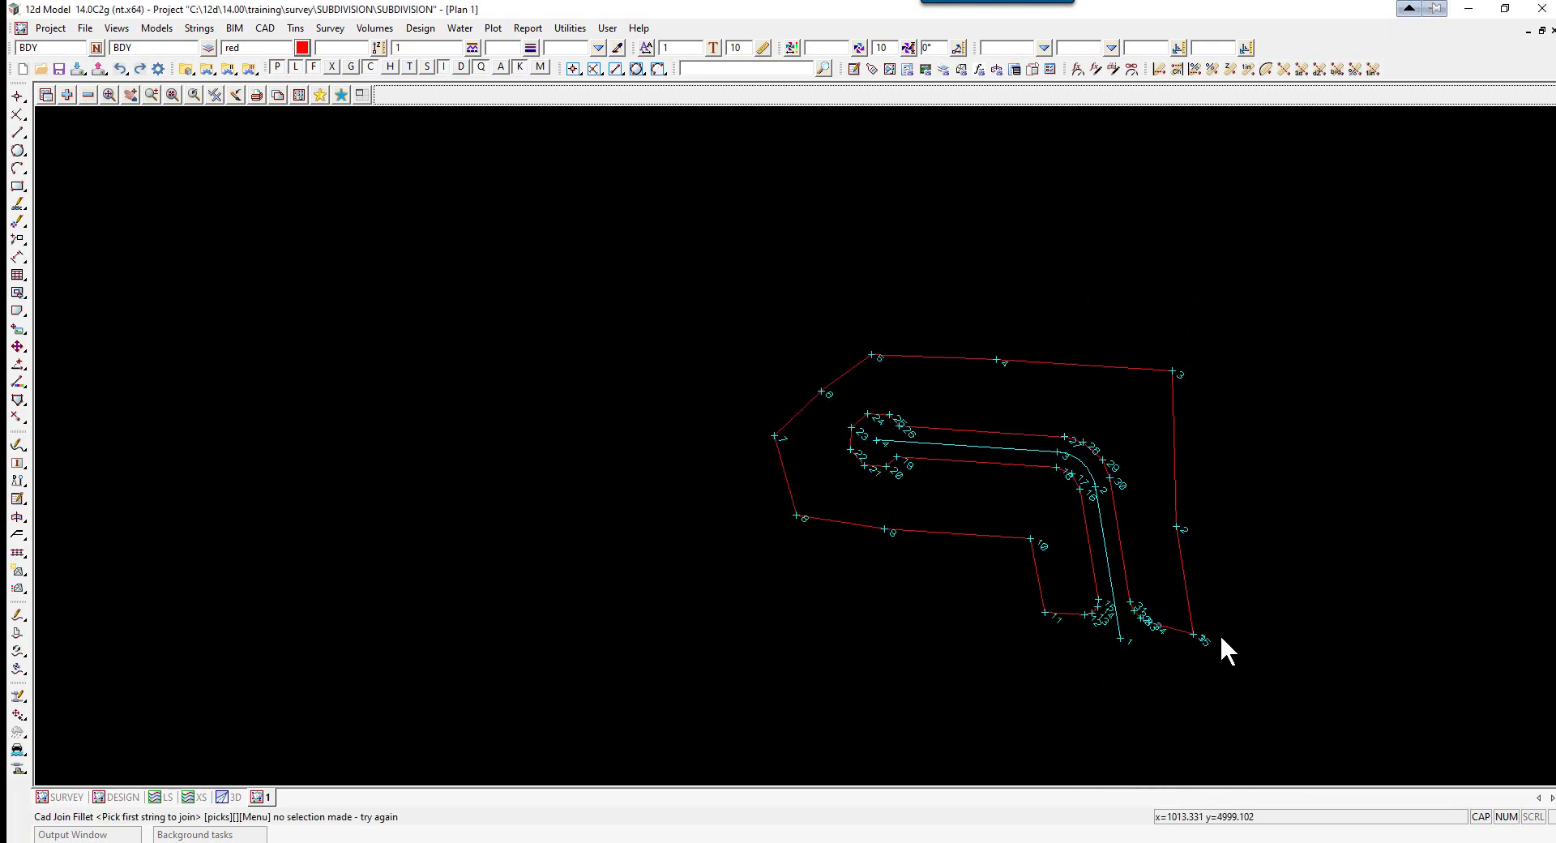
scroll(1165, 640, up, 5)
scroll(1168, 641, up, 2)
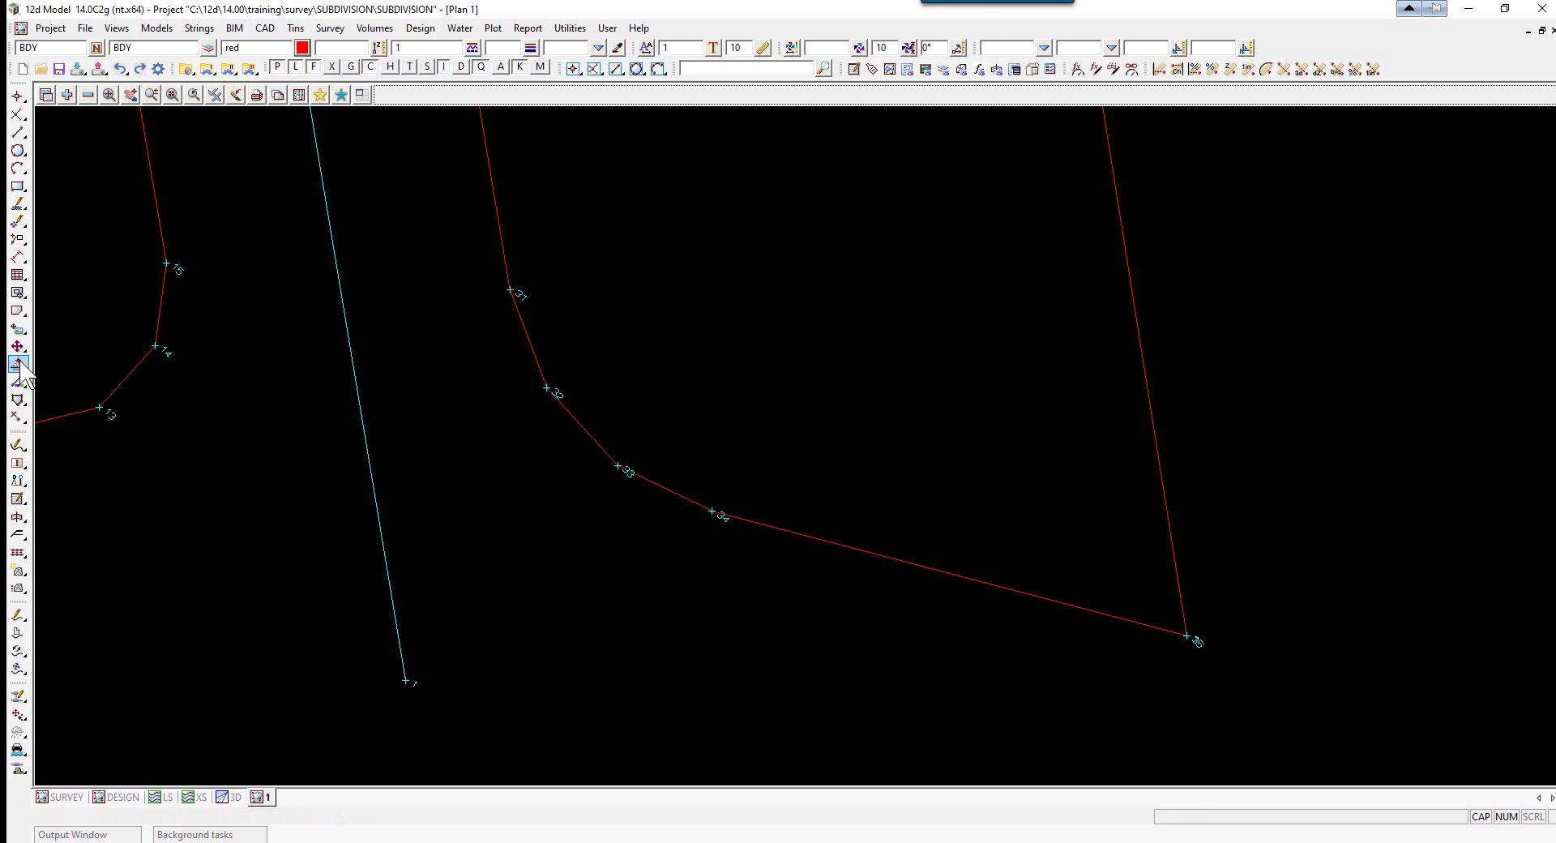
Step: Split the red BDY boundary string at vertex 34 with String Split
click(18, 399)
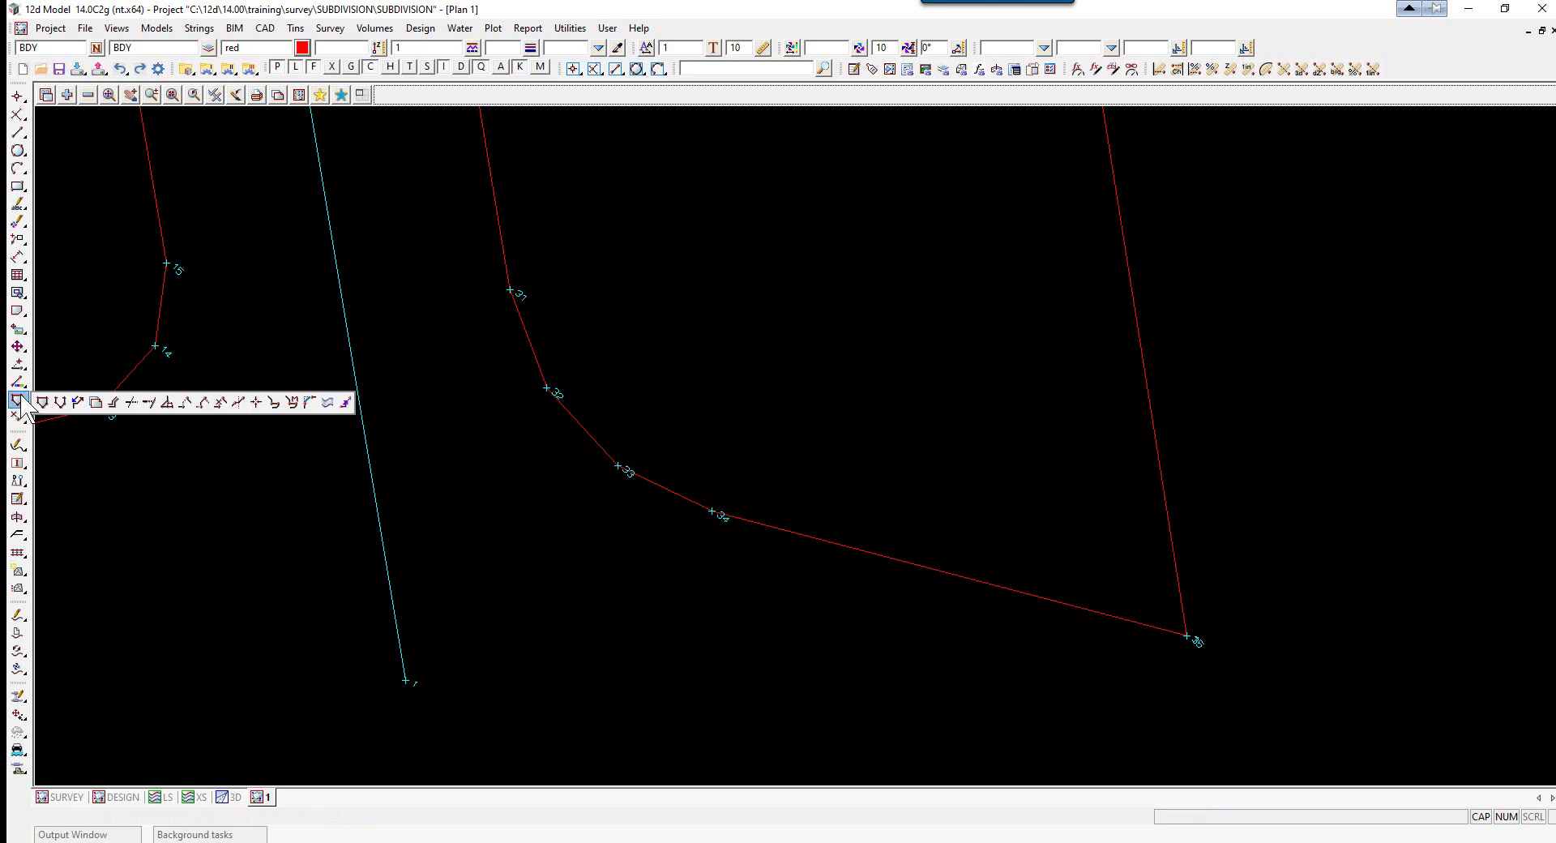
click(238, 403)
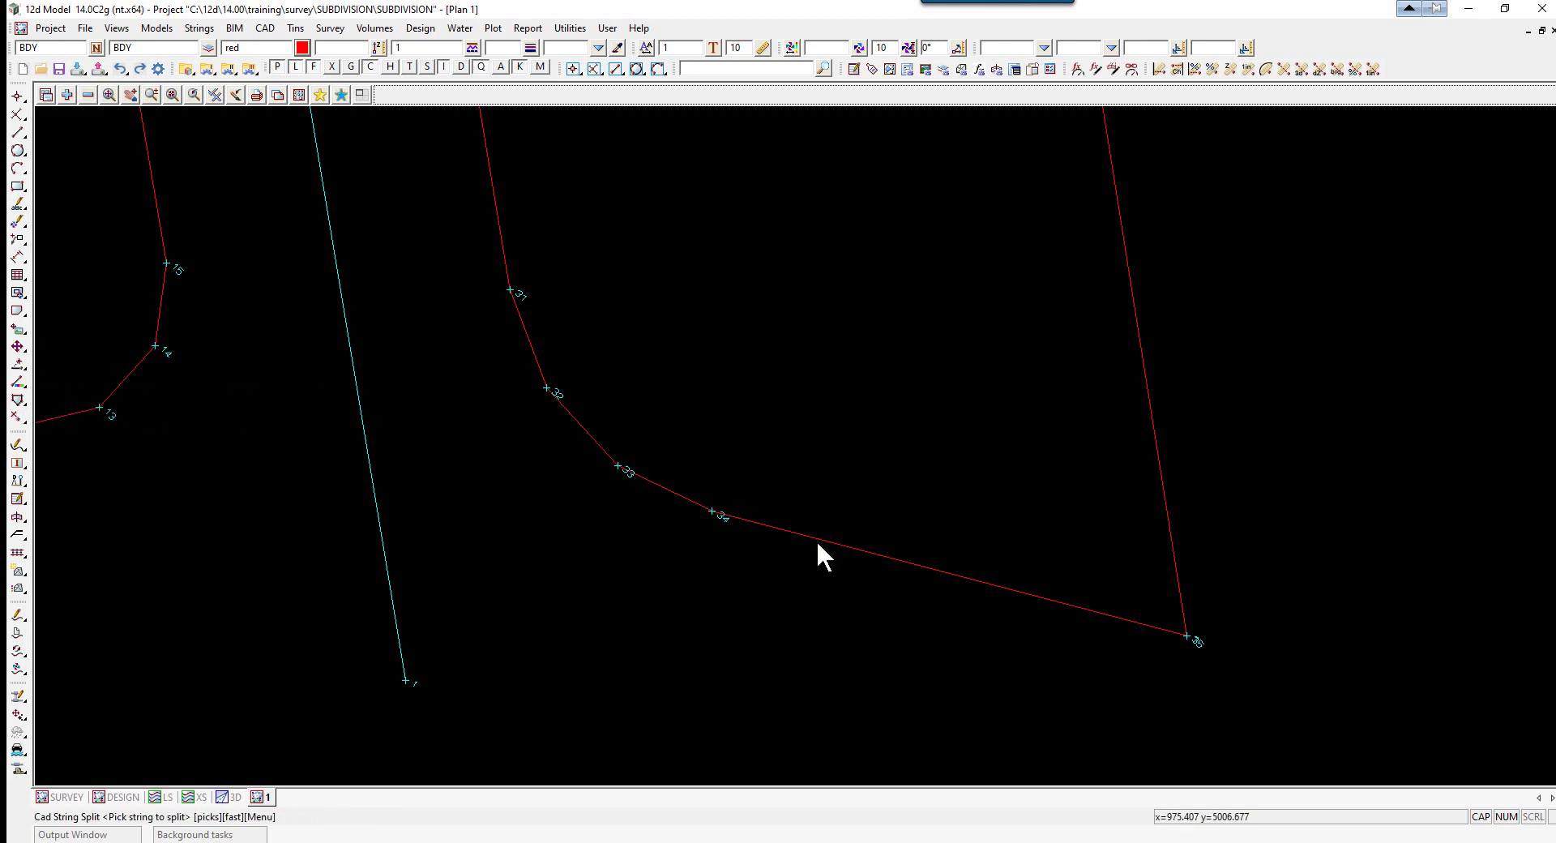
click(756, 522)
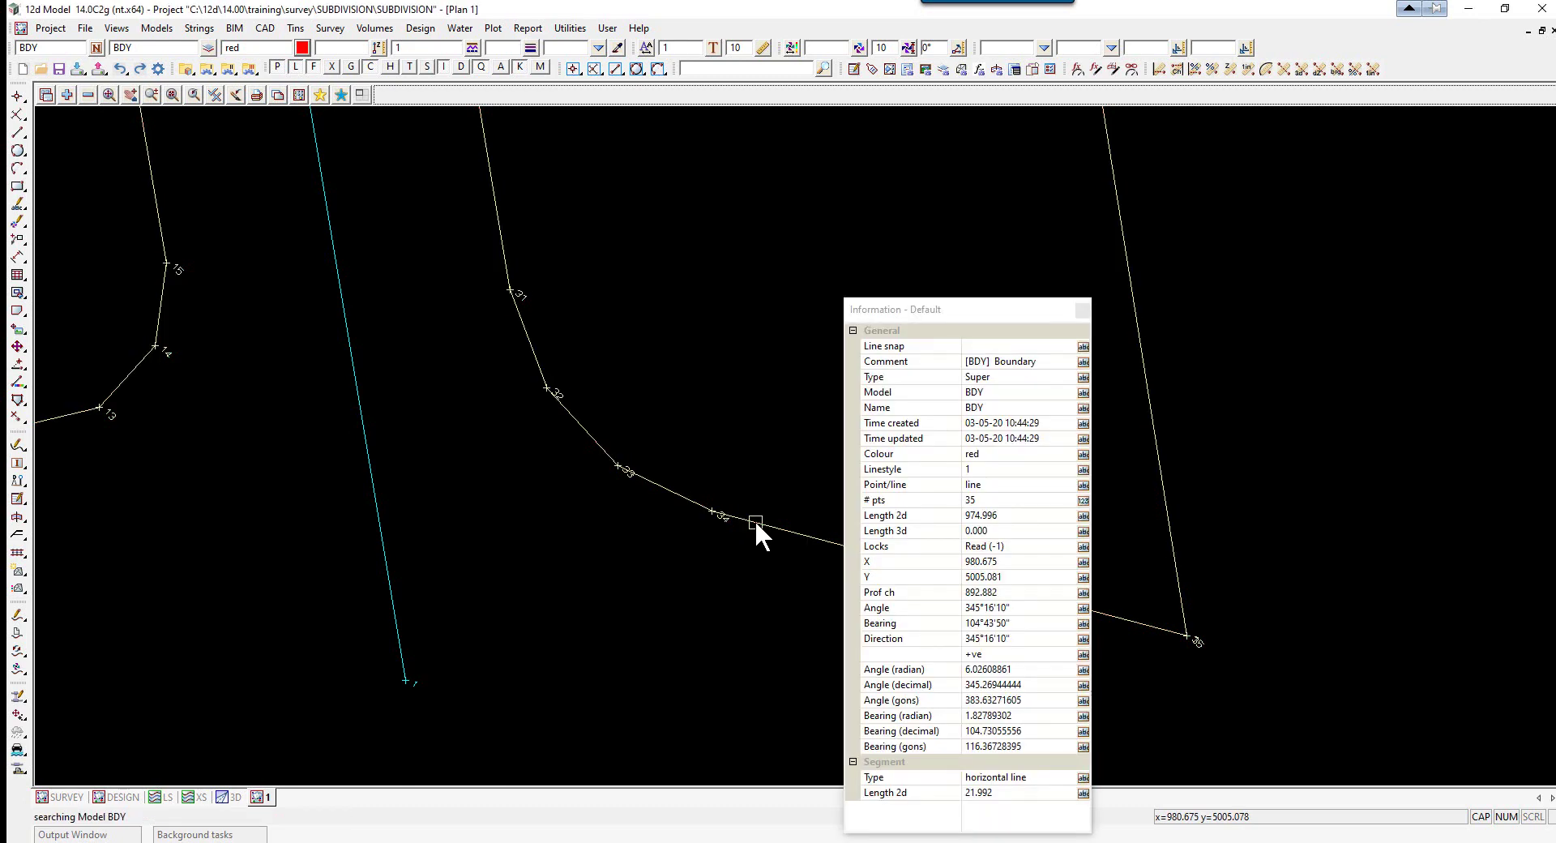
middle_click(756, 518)
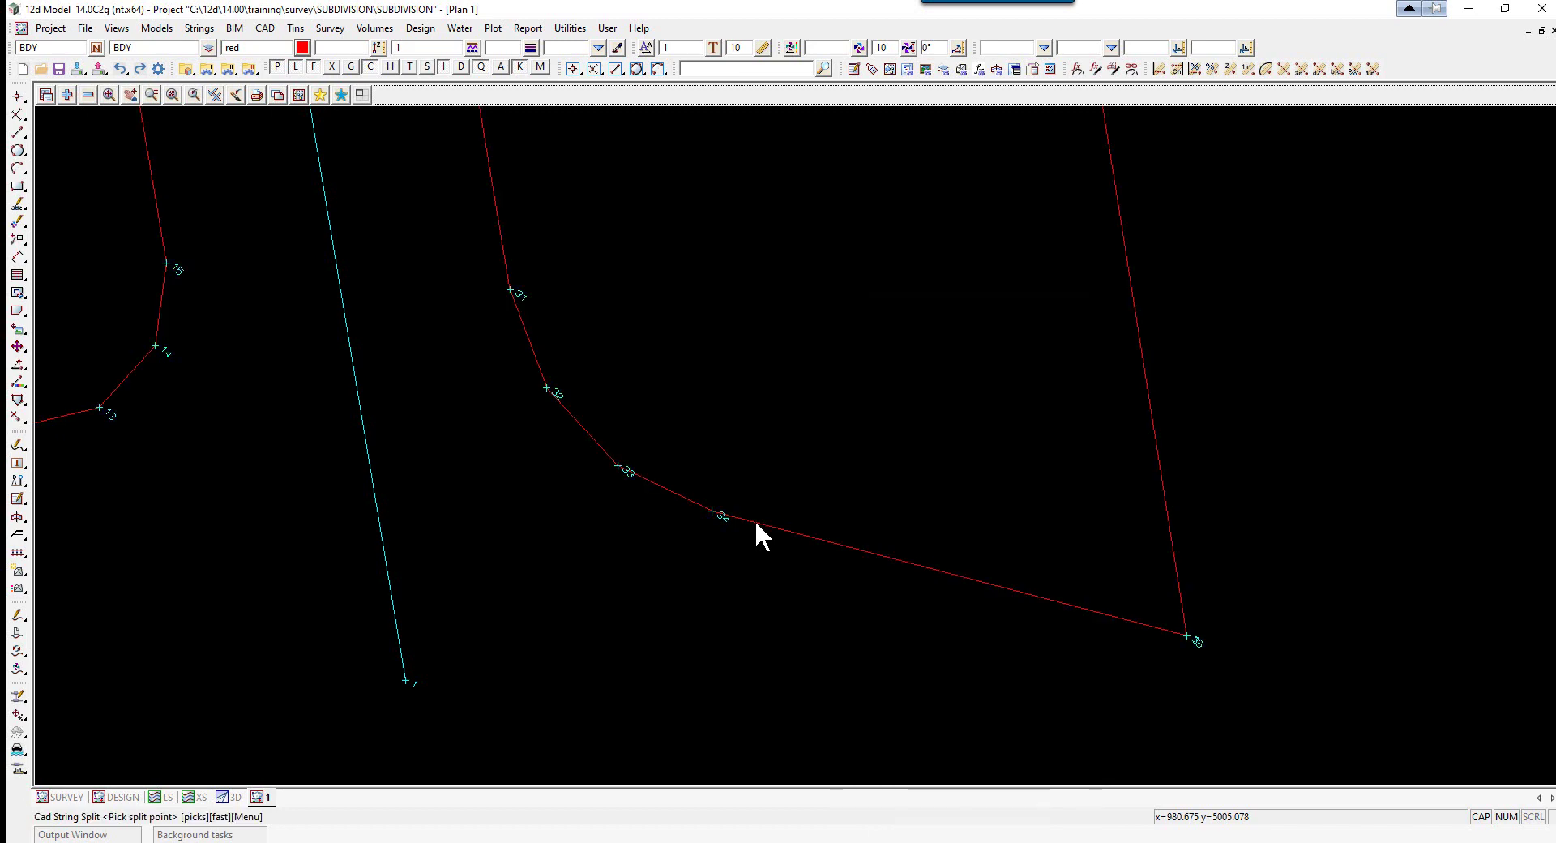
click(711, 511)
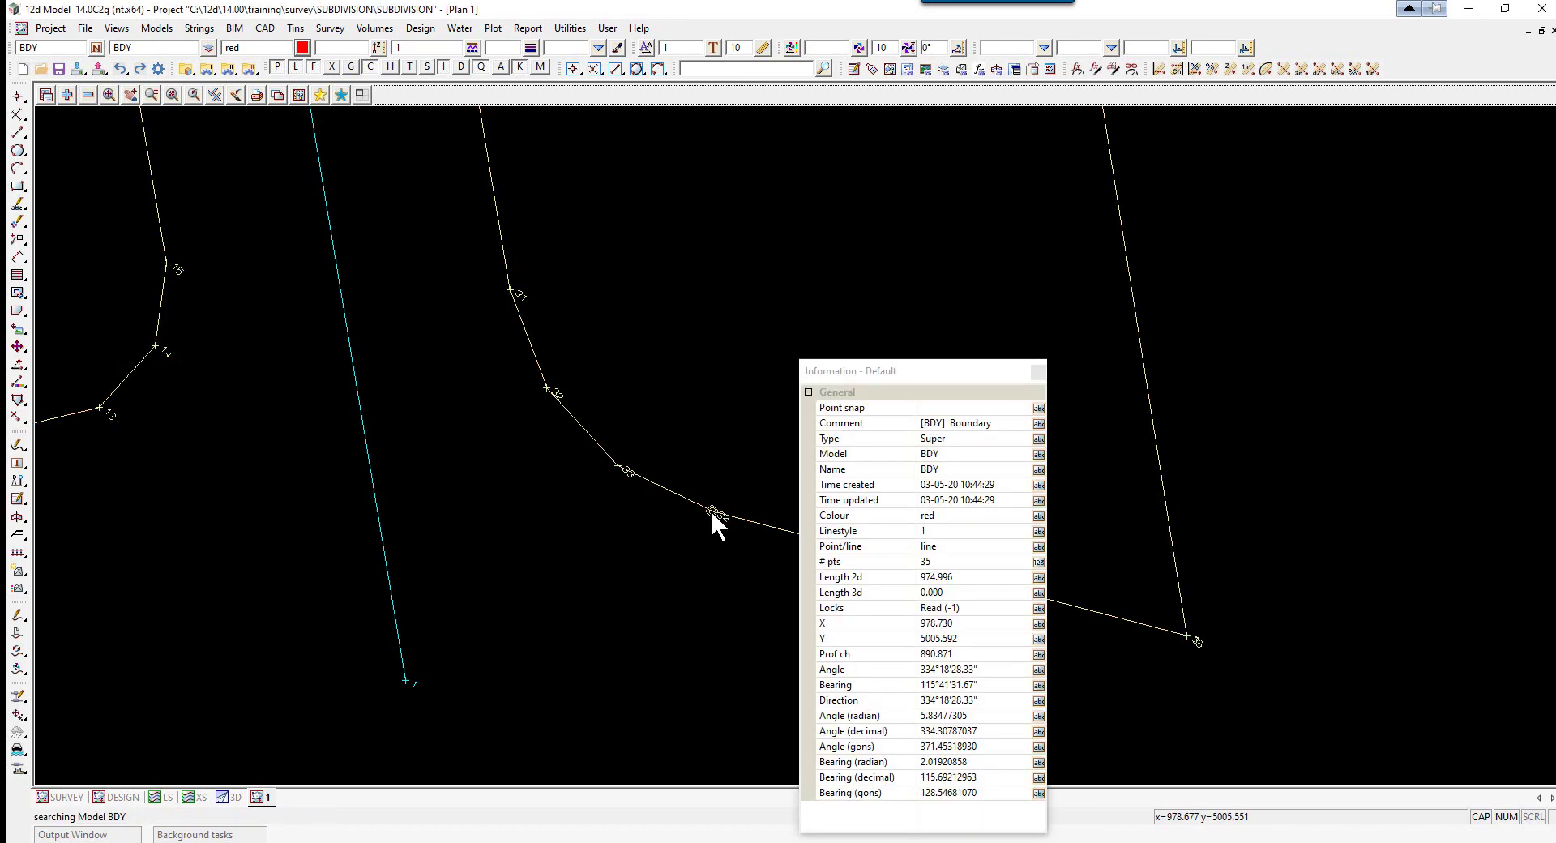
middle_click(711, 511)
Step: Bring the boundary corner near point 11 into view, leaving String Split active
click(800, 534)
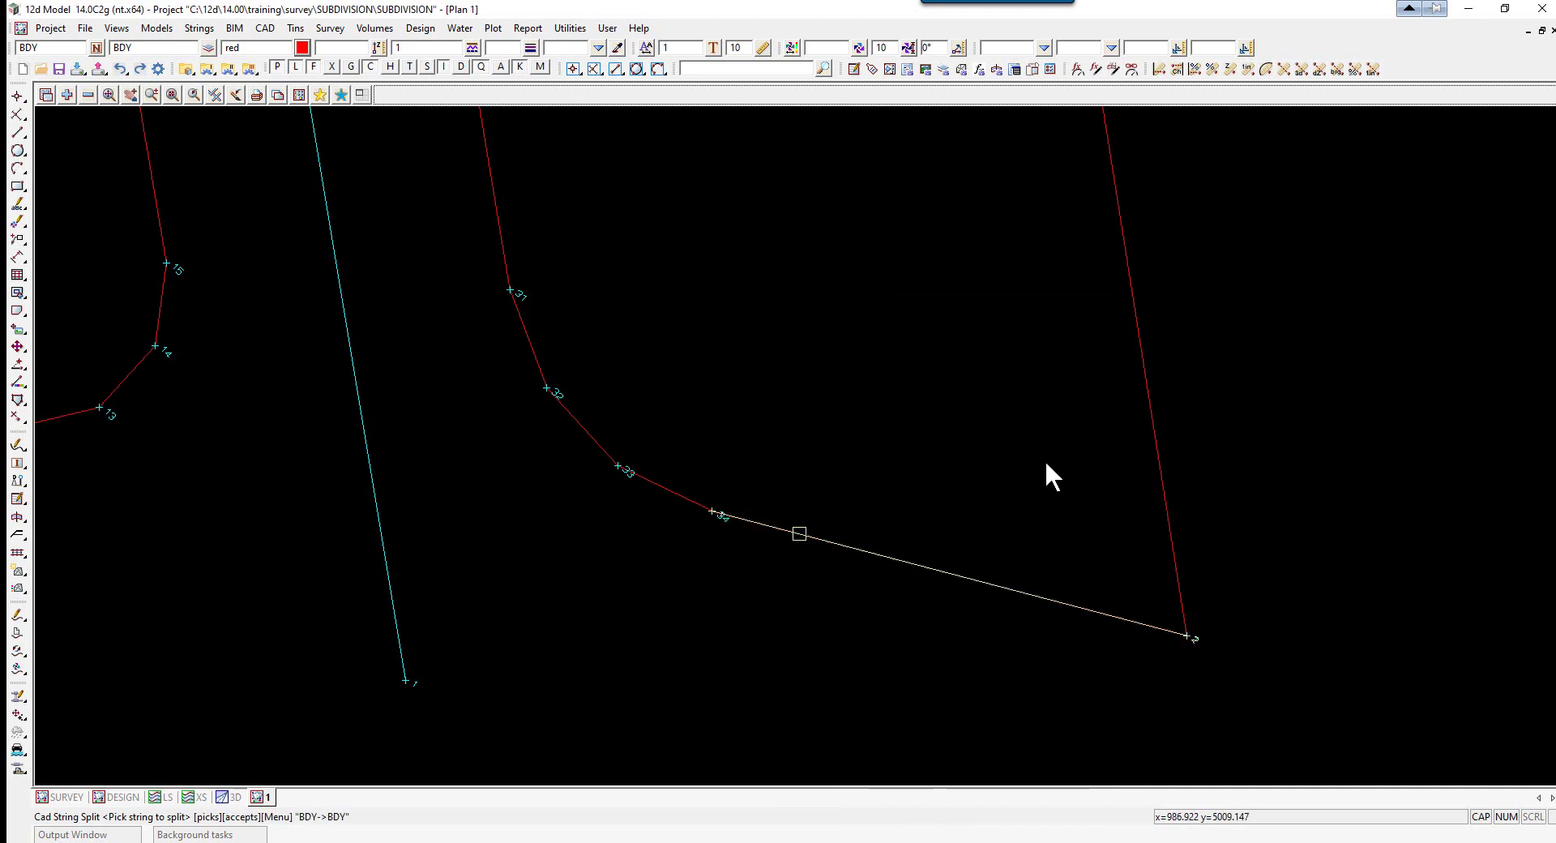
click(1378, 459)
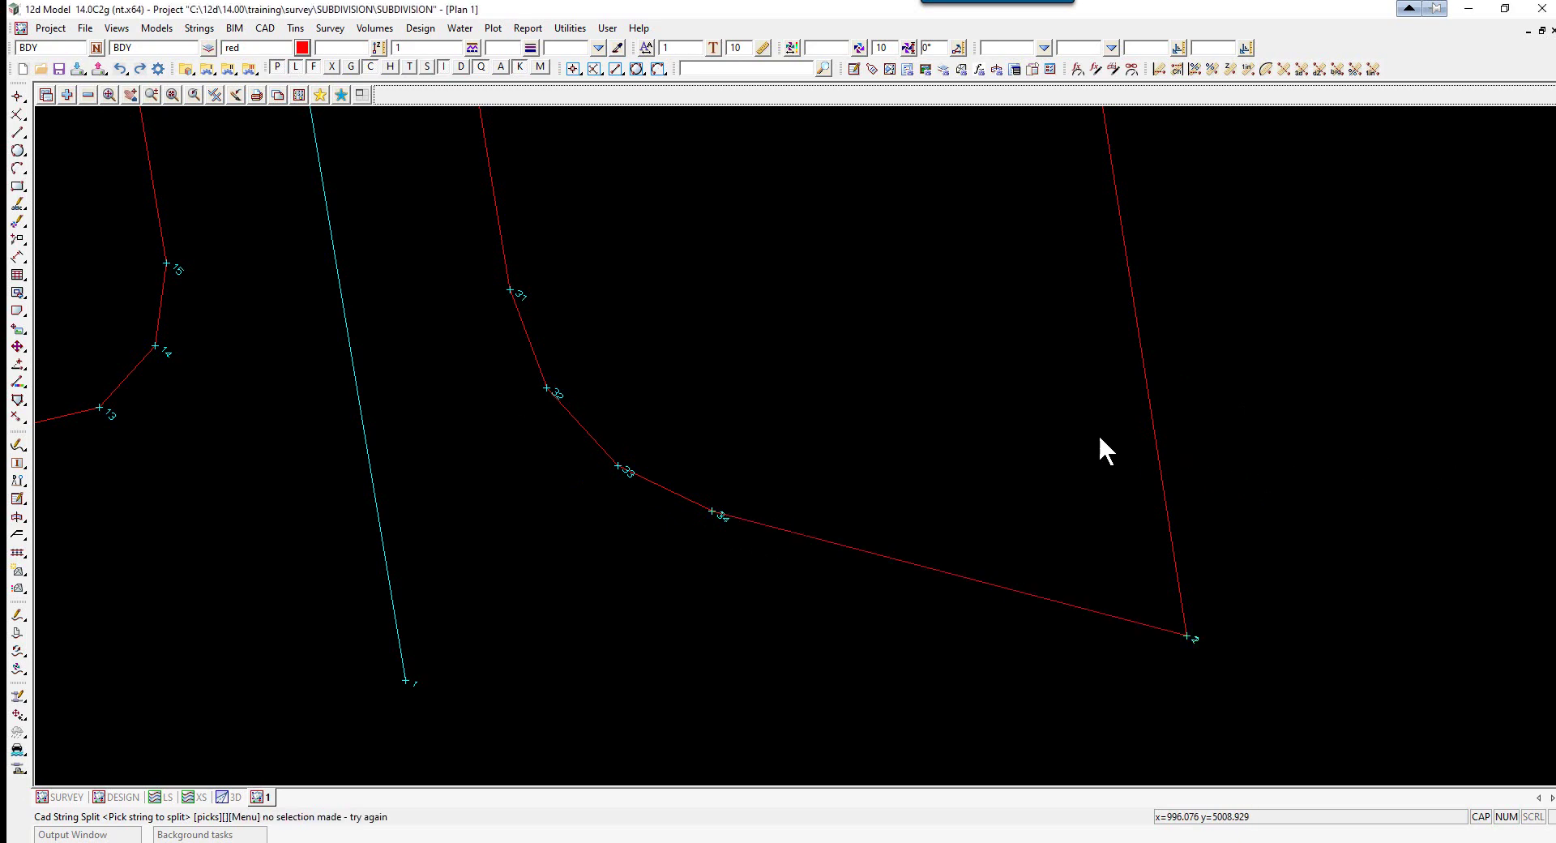
scroll(1098, 432, down, 5)
scroll(678, 731, up, 4)
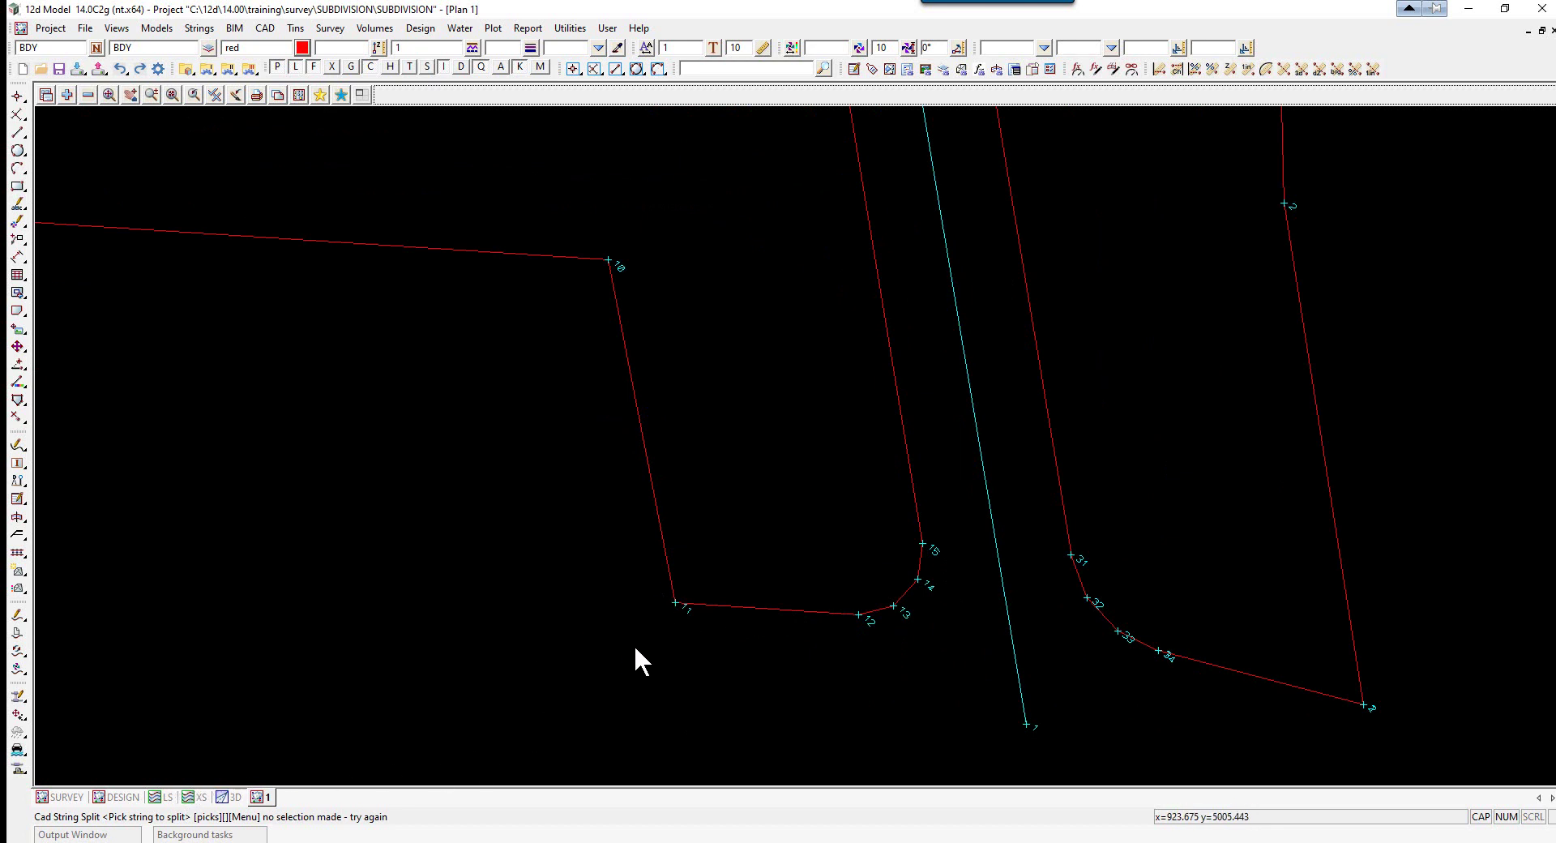
Step: Split the boundary string at point 11 and again at vertex 2
click(762, 612)
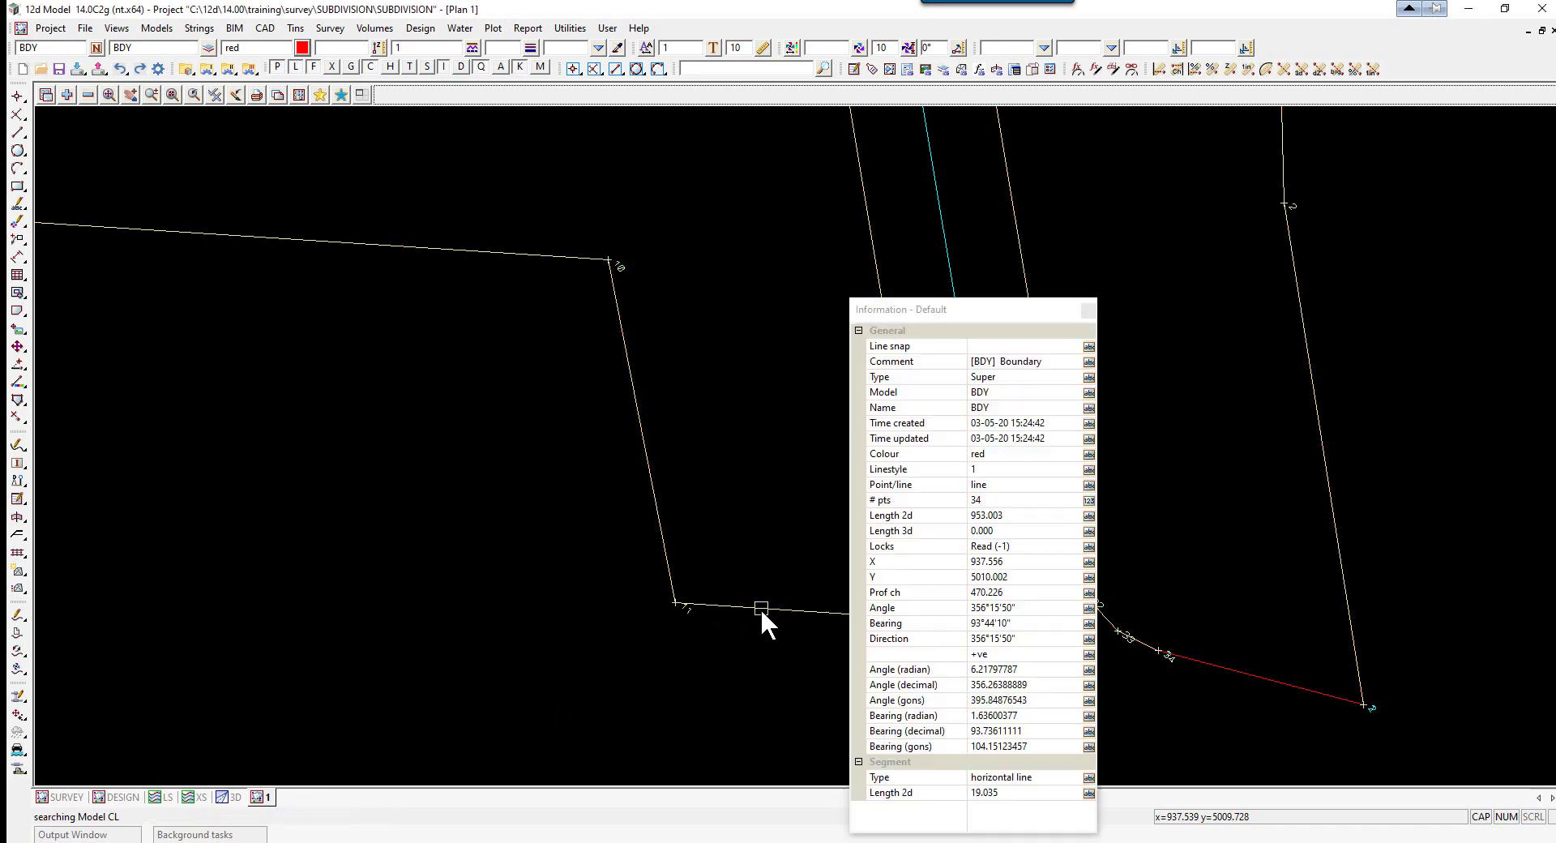
middle_click(762, 612)
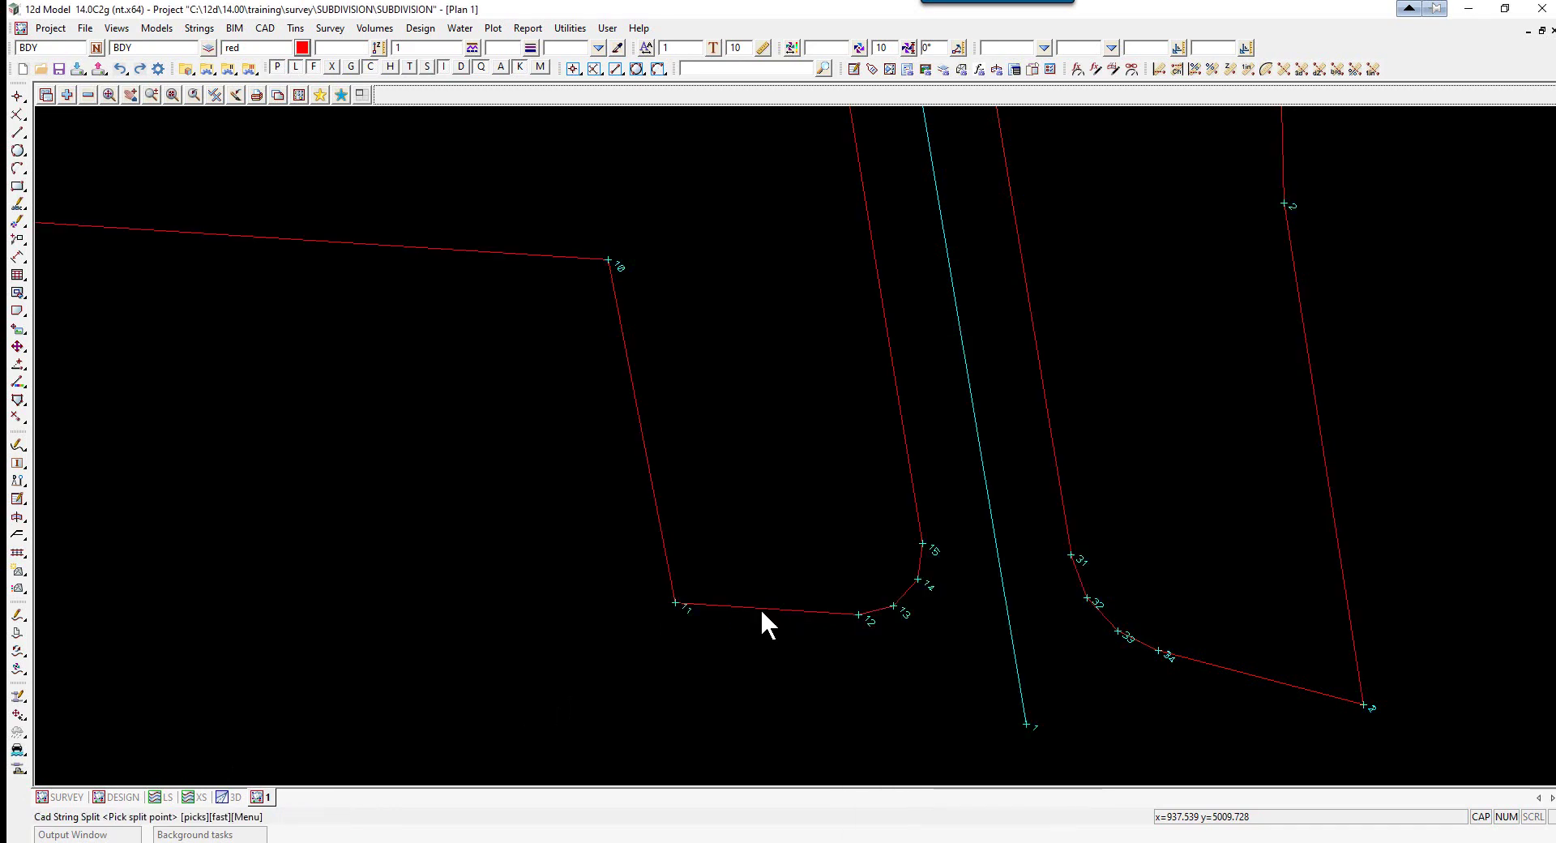
click(675, 604)
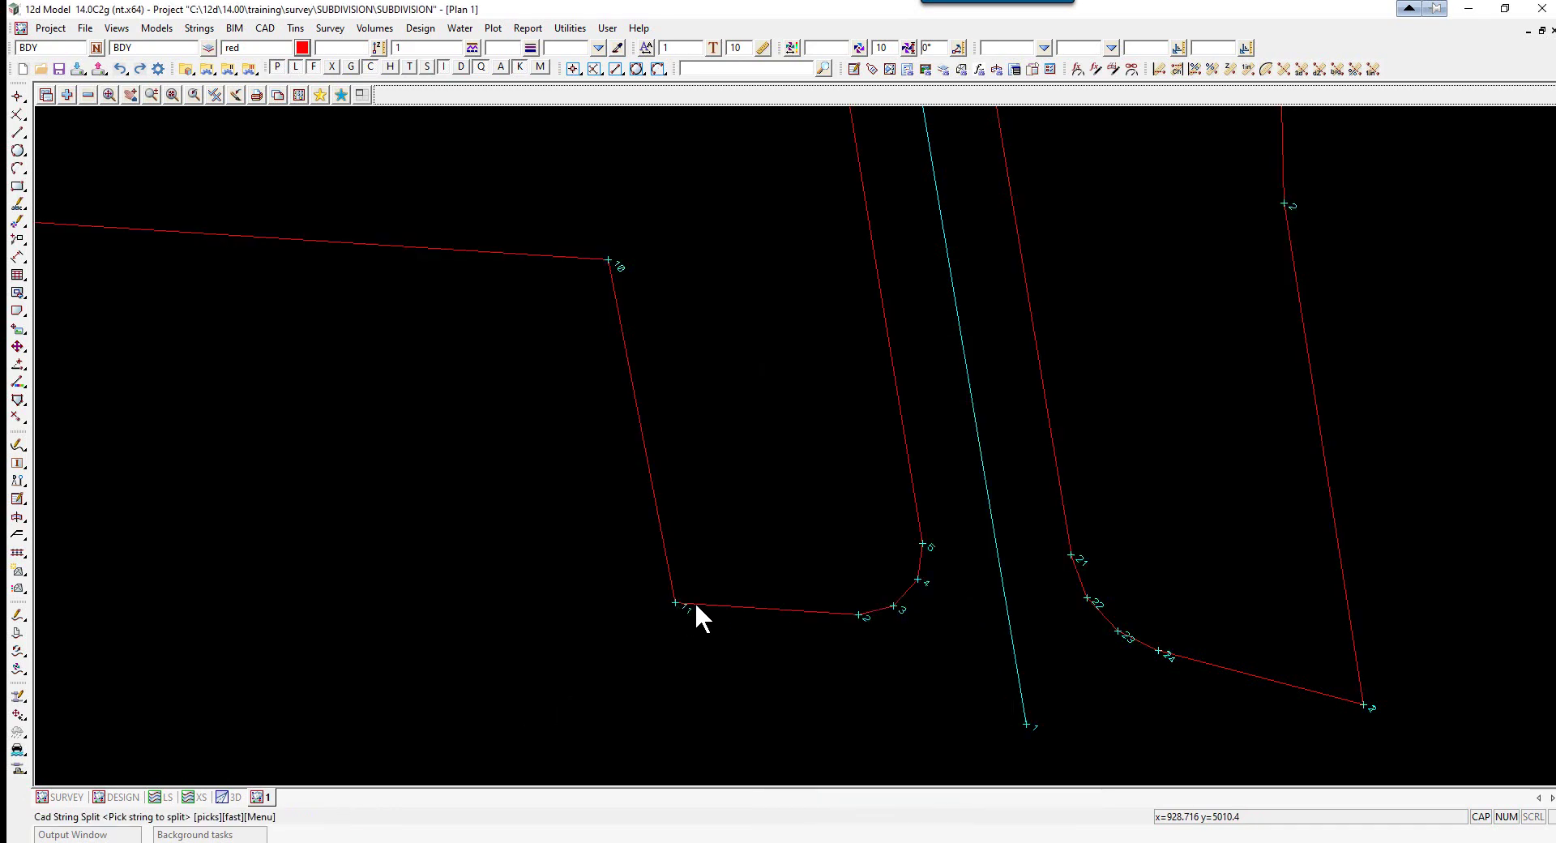
click(776, 608)
middle_click(776, 608)
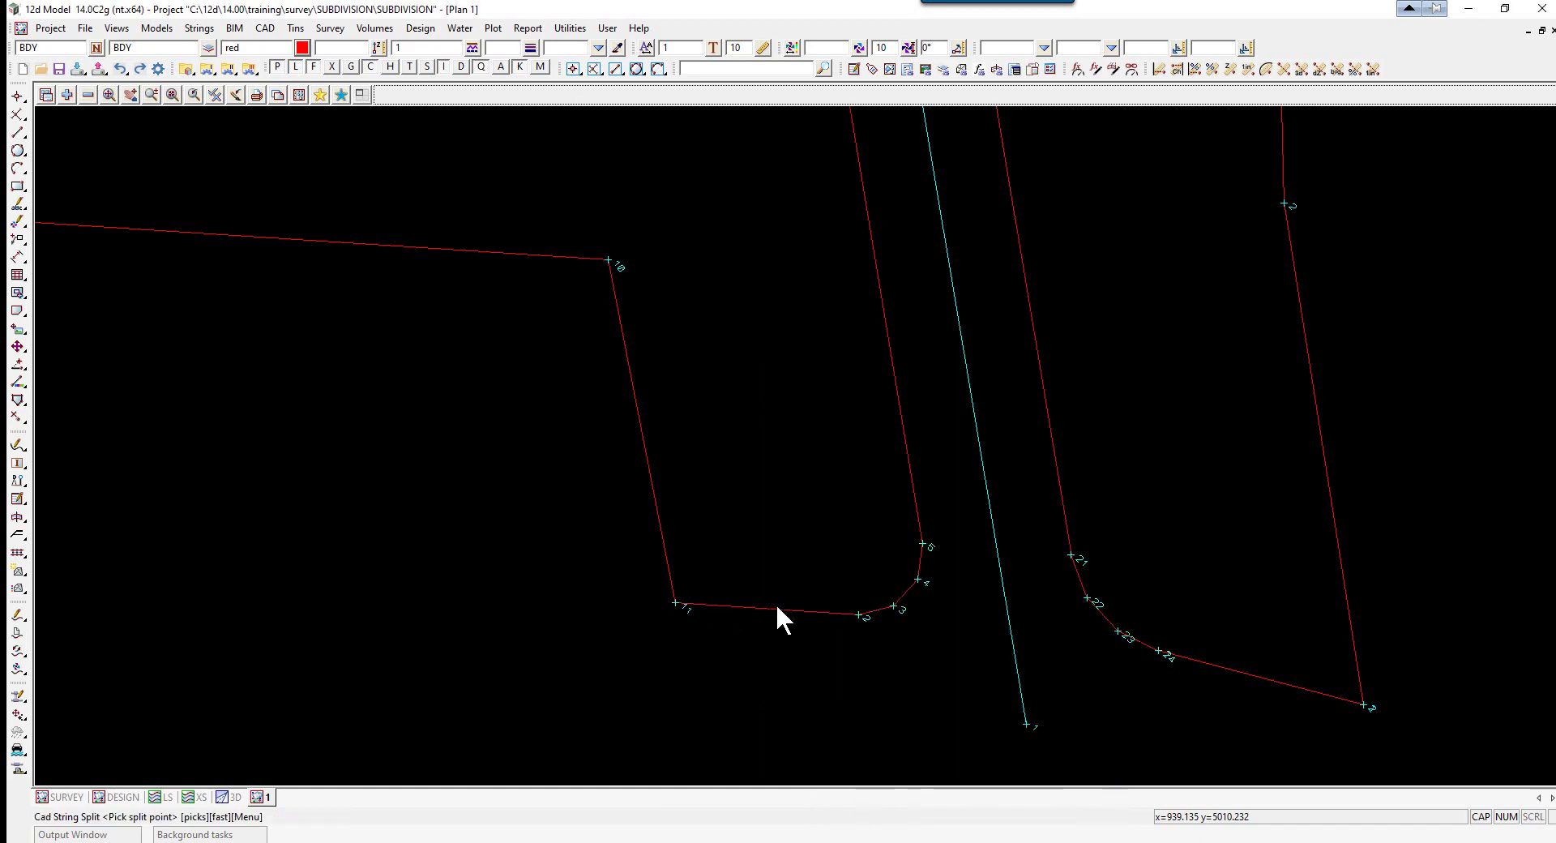
click(848, 611)
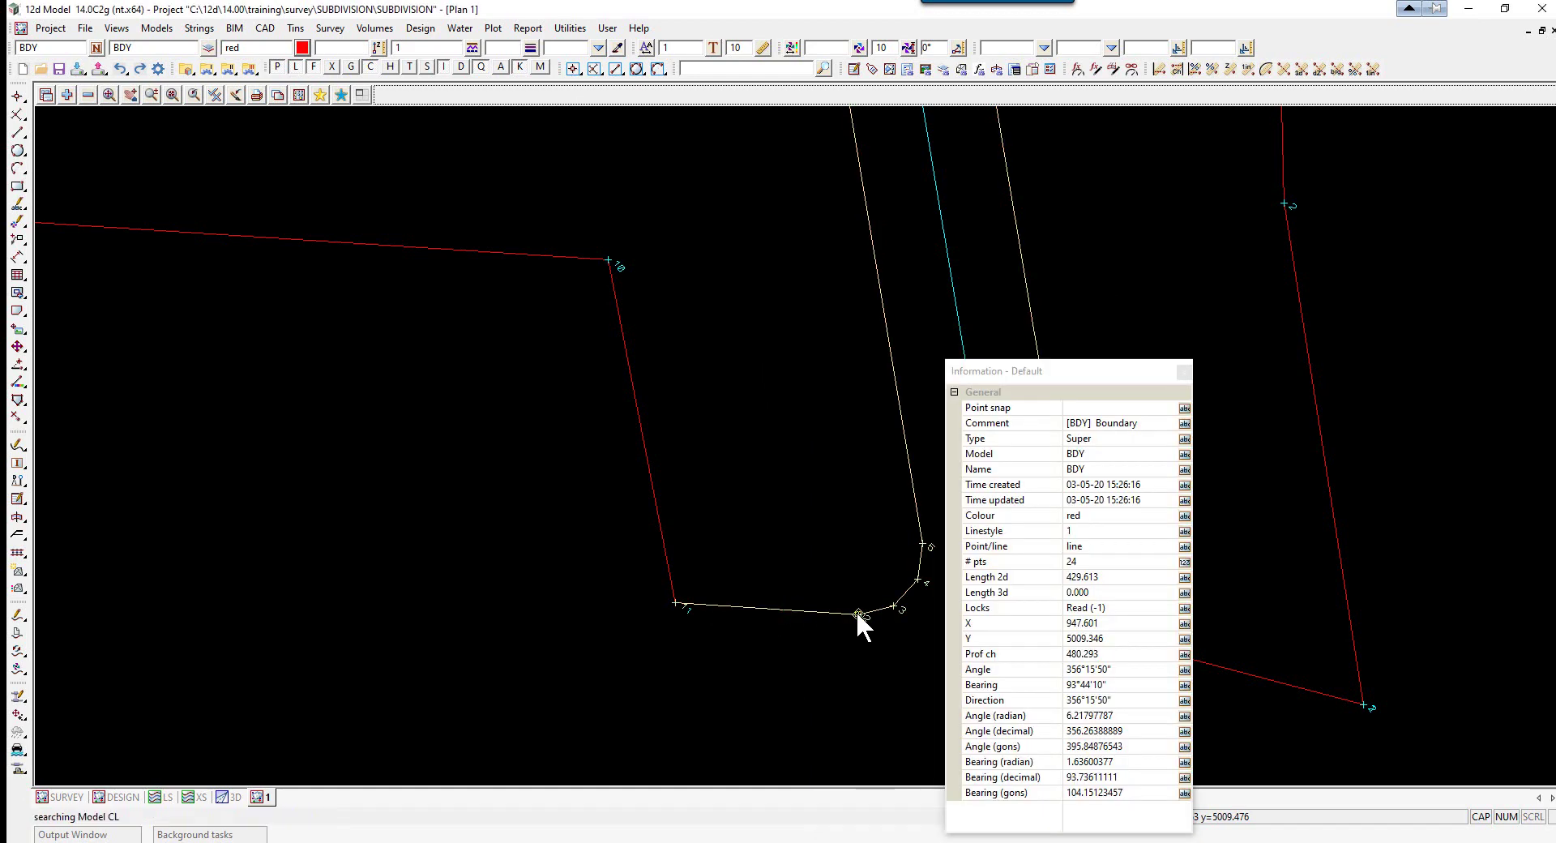
Step: Check the resulting boundary pieces and zoom out to the whole subdivision
scroll(794, 634, down, 2)
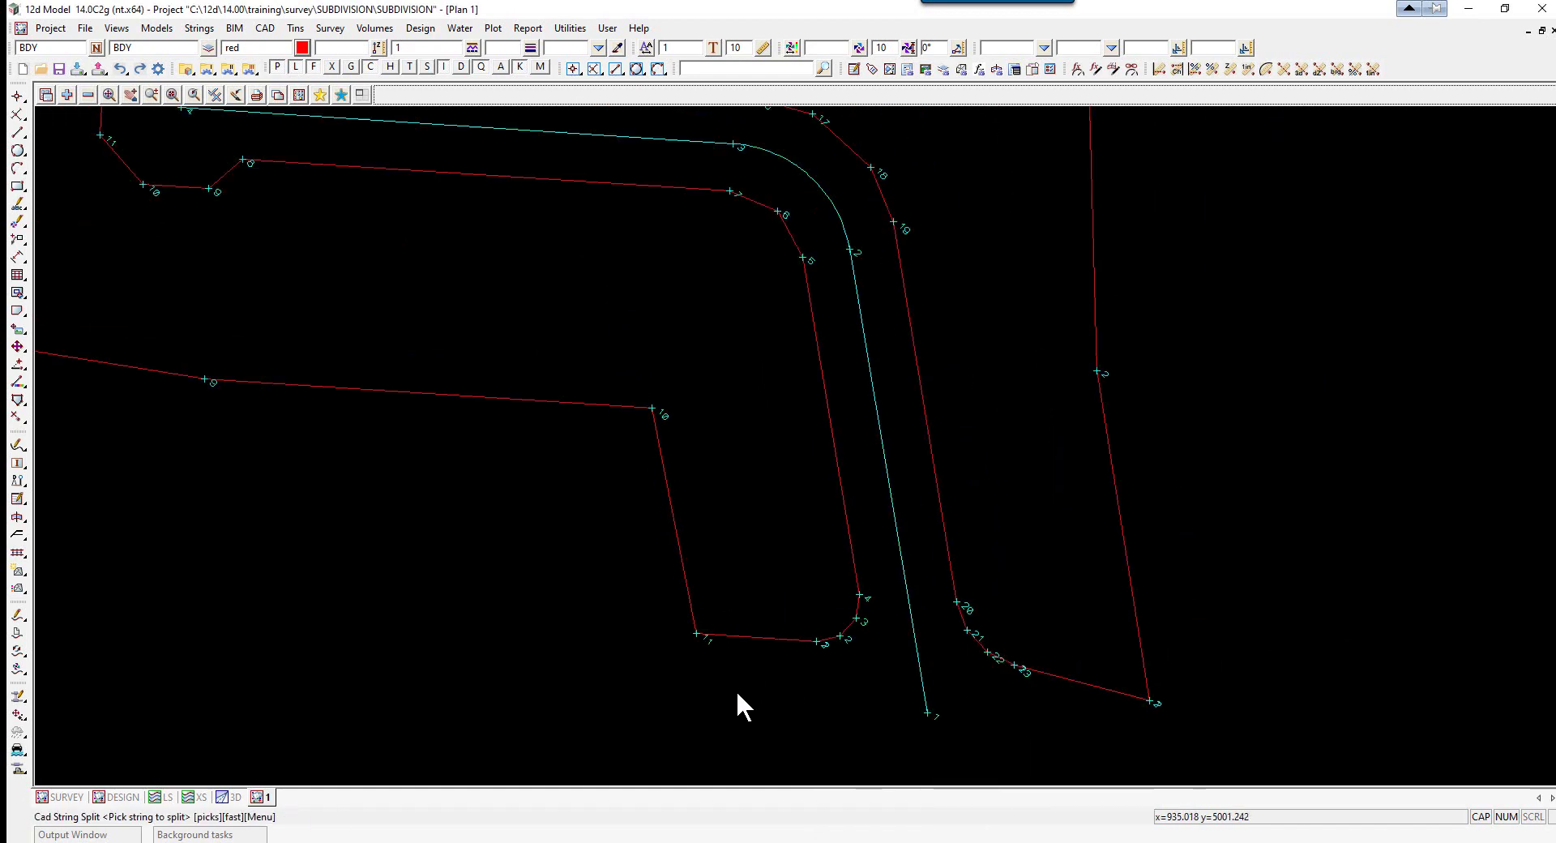
click(756, 640)
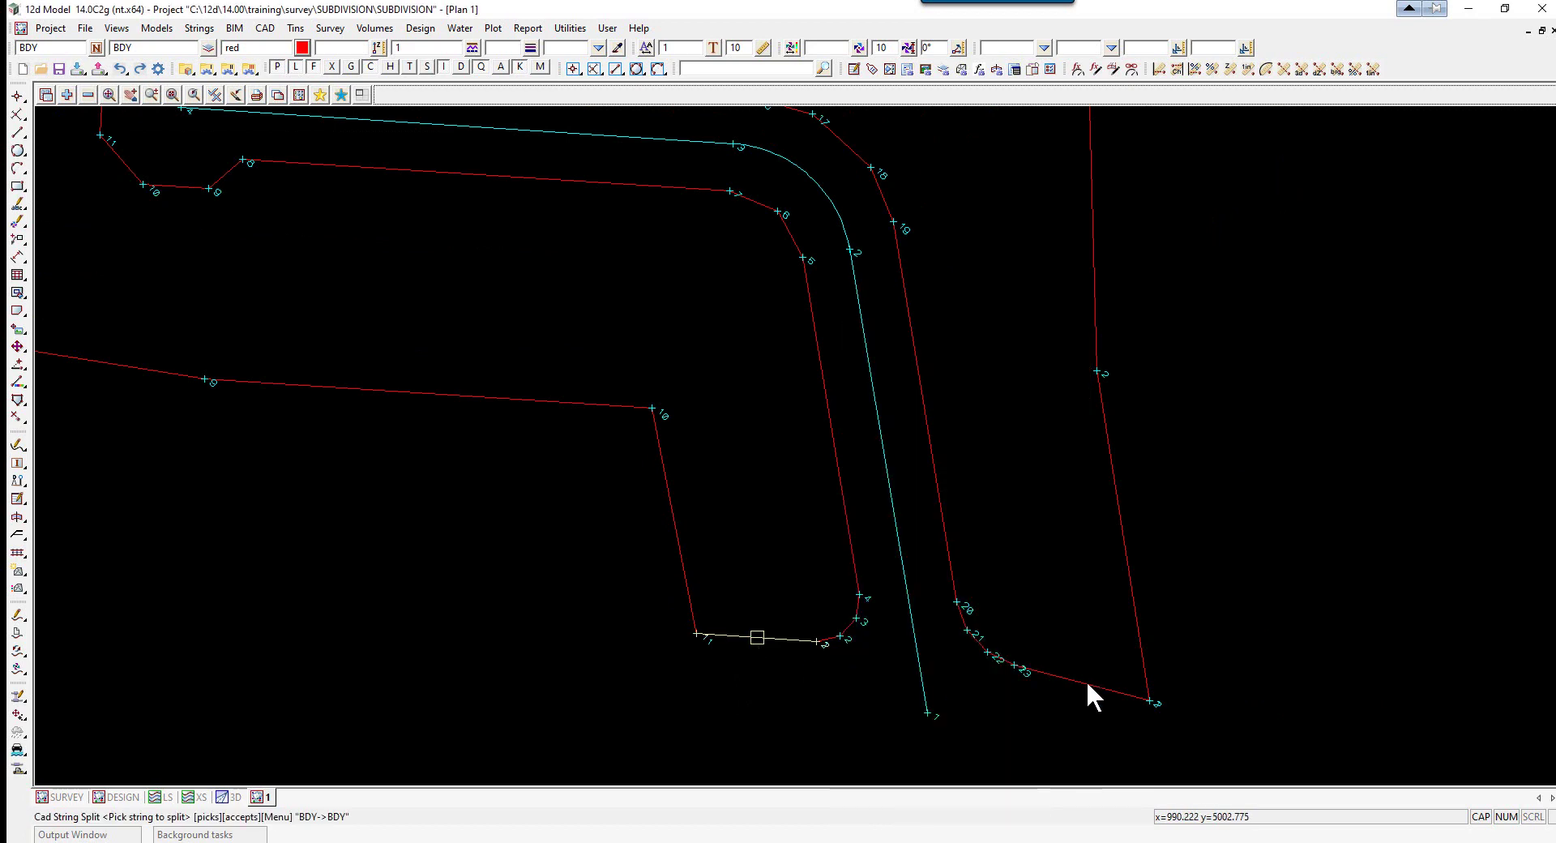
click(1086, 681)
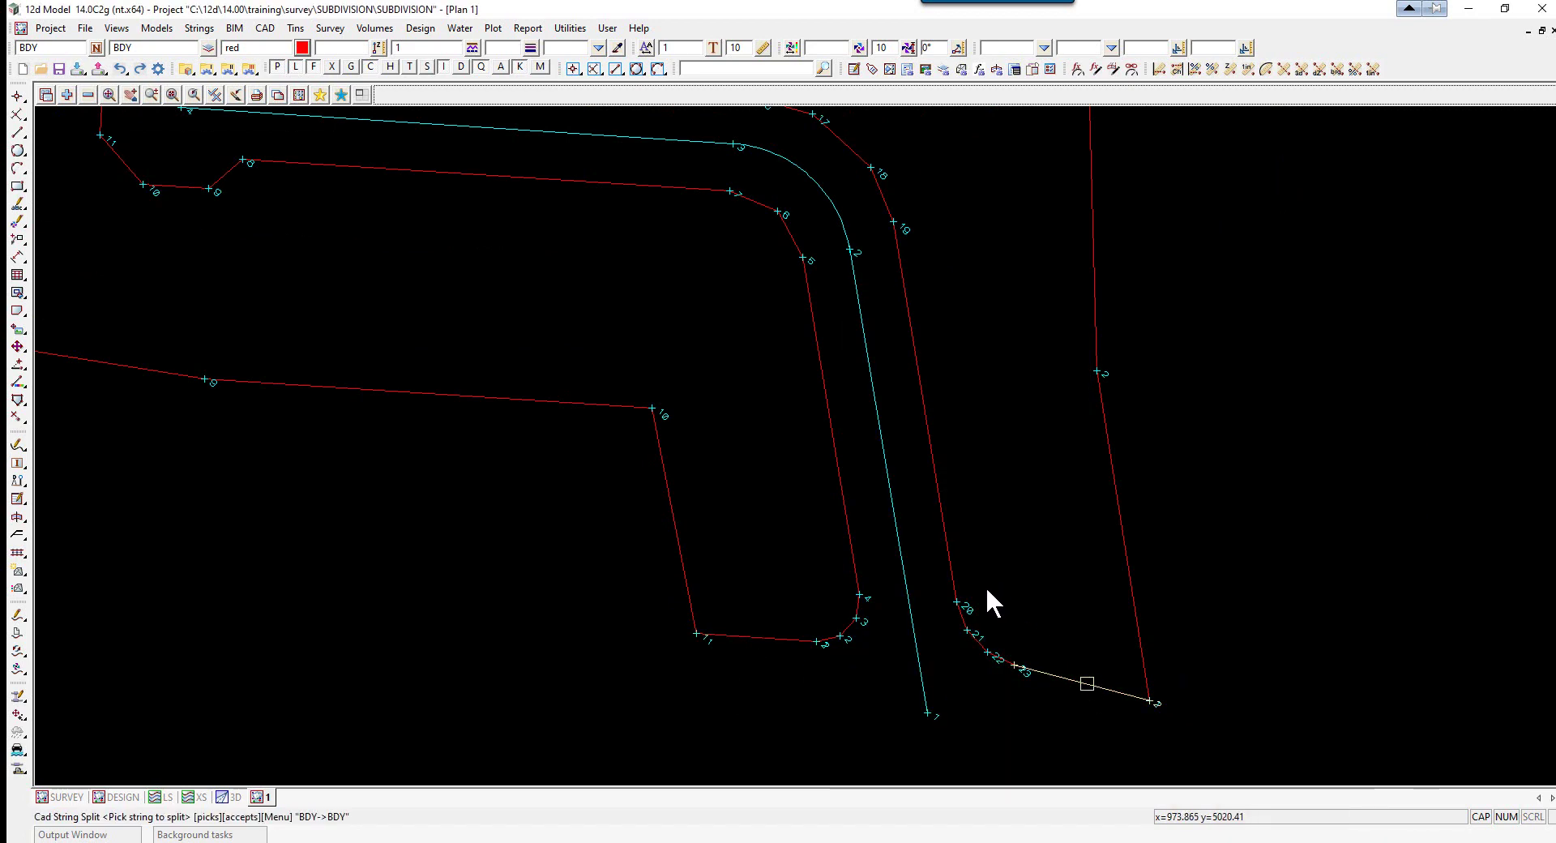
click(940, 514)
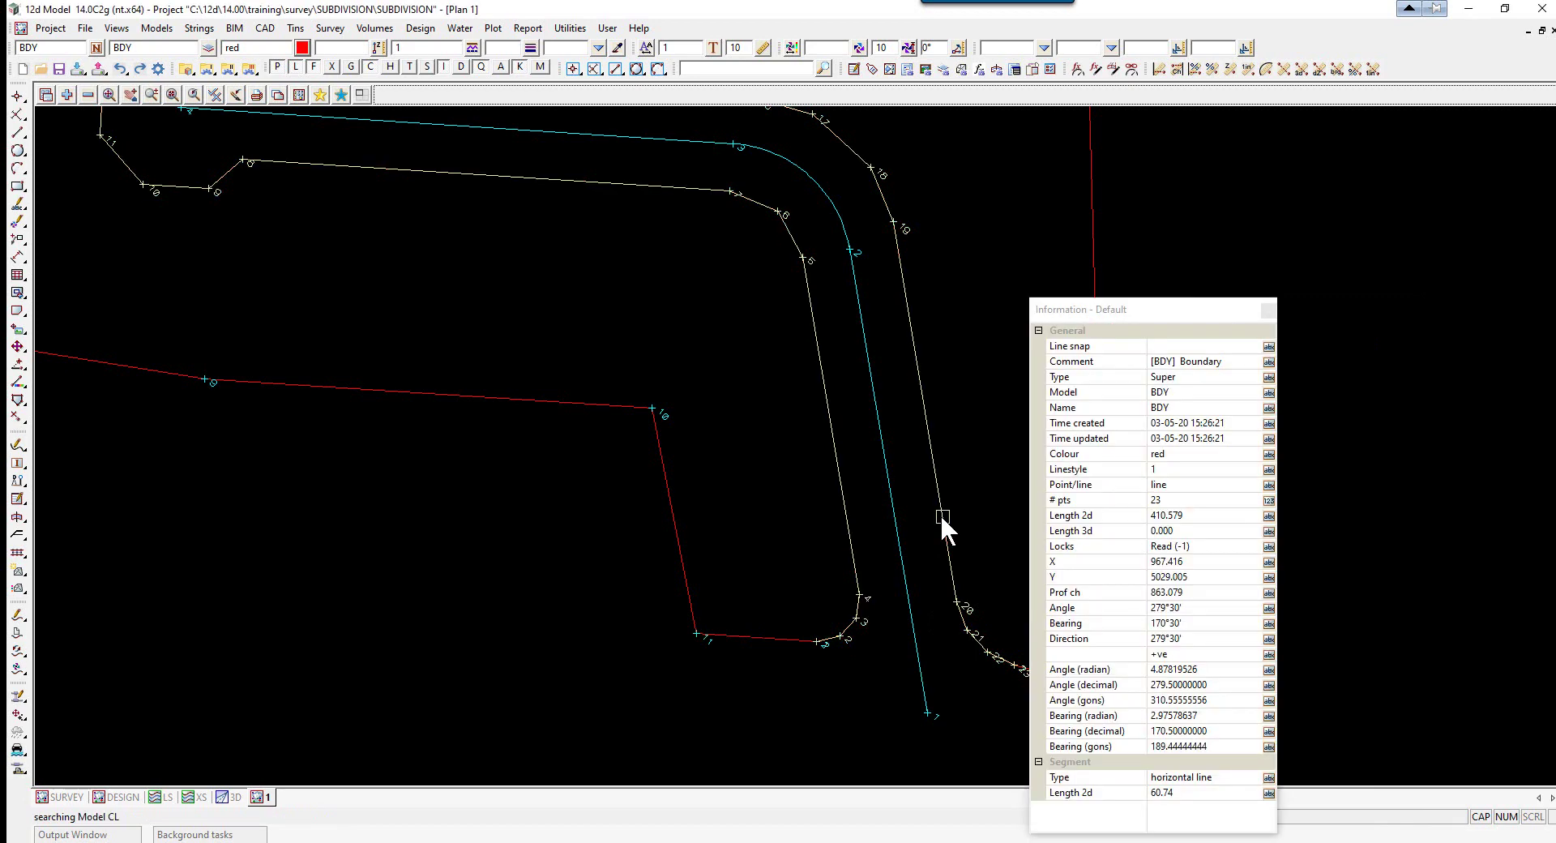
scroll(941, 514, down, 2)
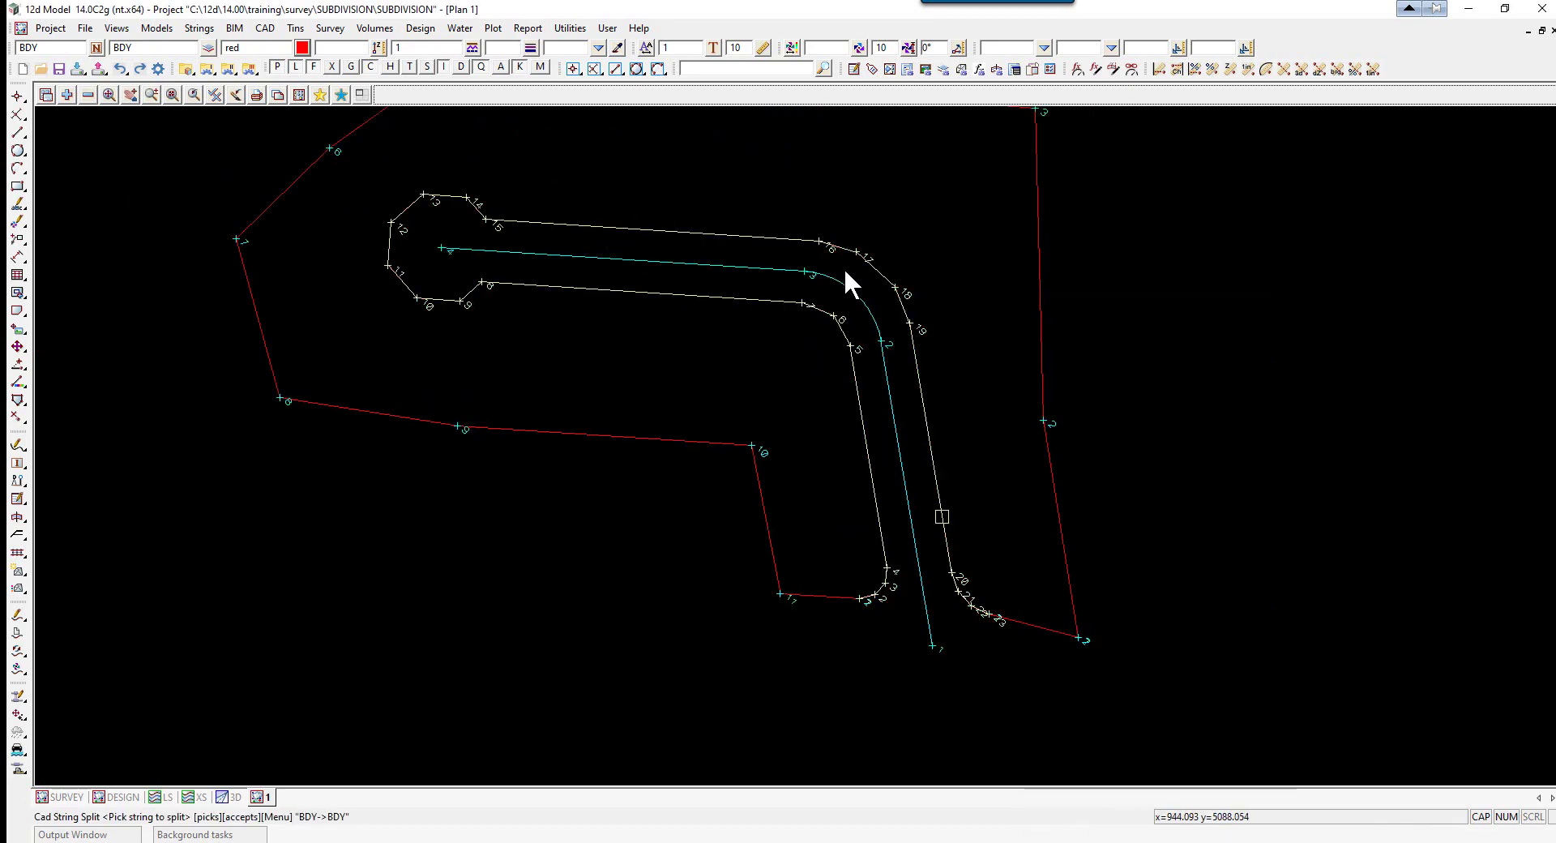
click(1070, 517)
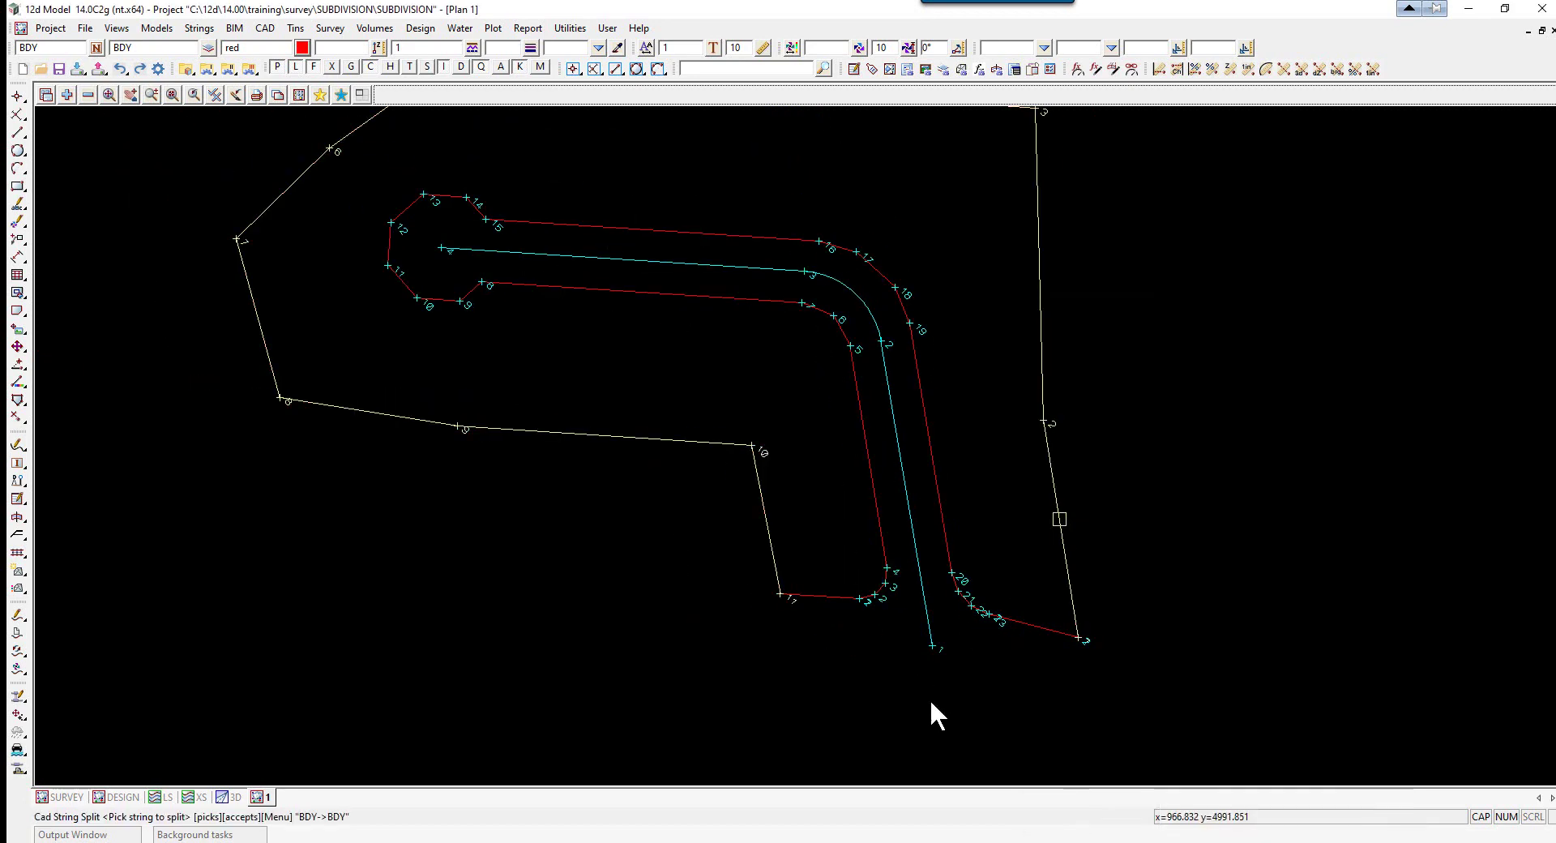
scroll(934, 715, down, 2)
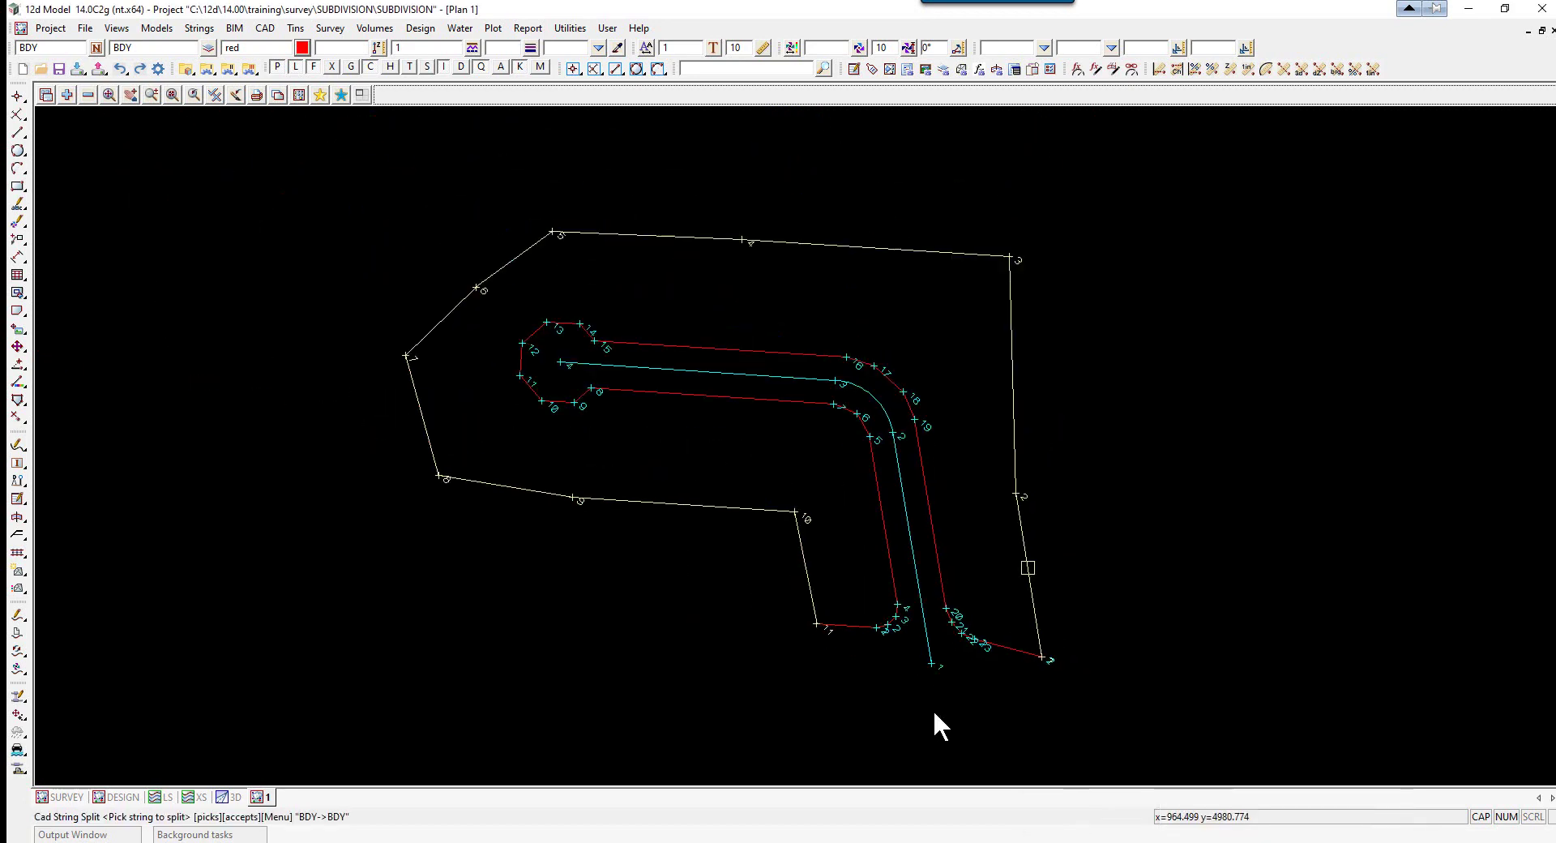
click(955, 491)
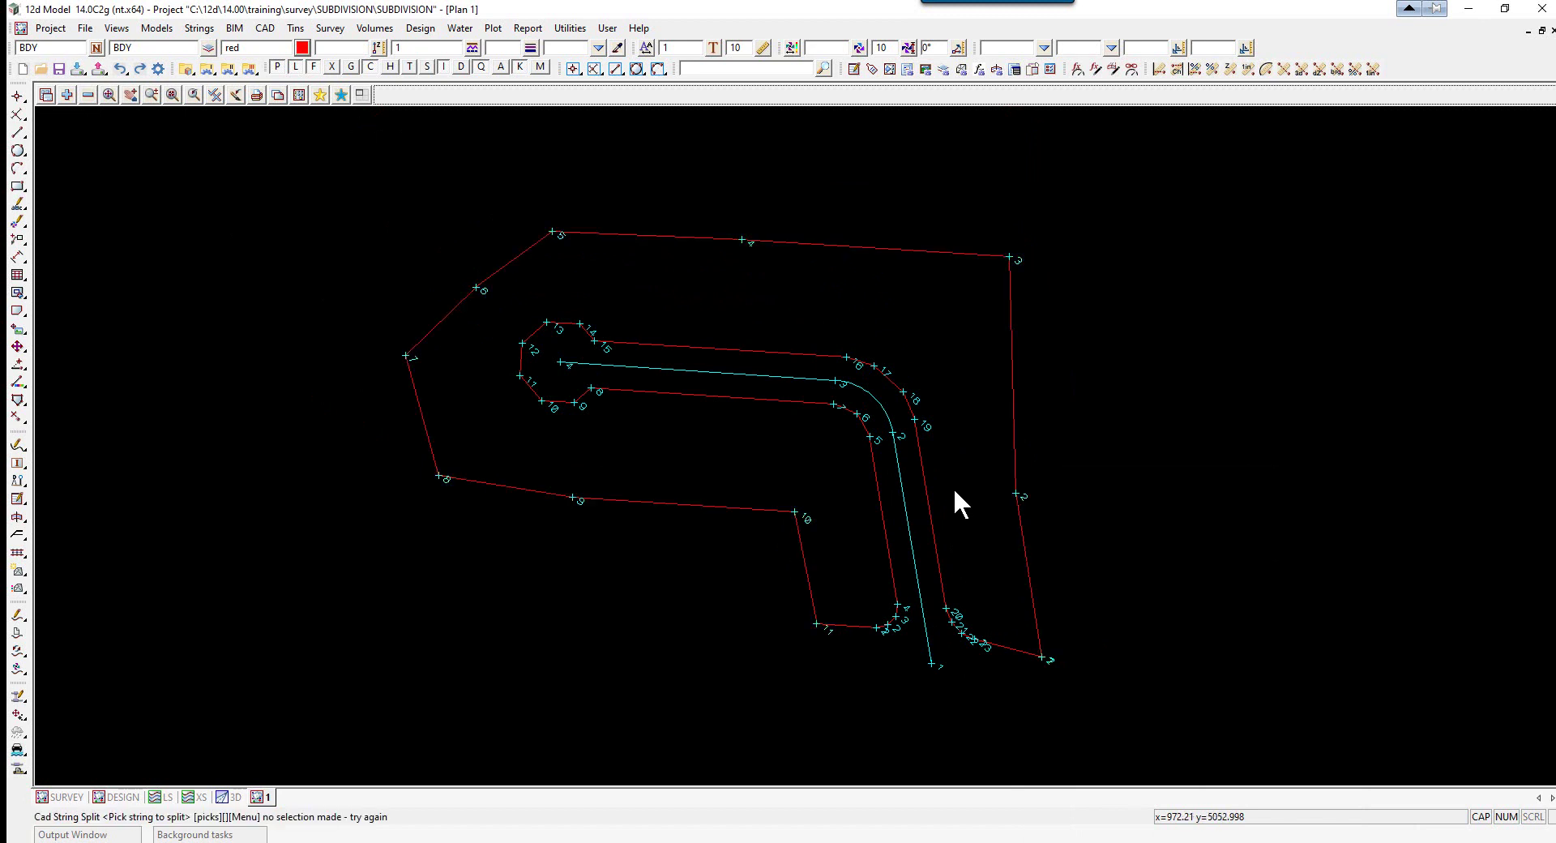
Step: Switch off vertex index labels on all plan strings
click(214, 95)
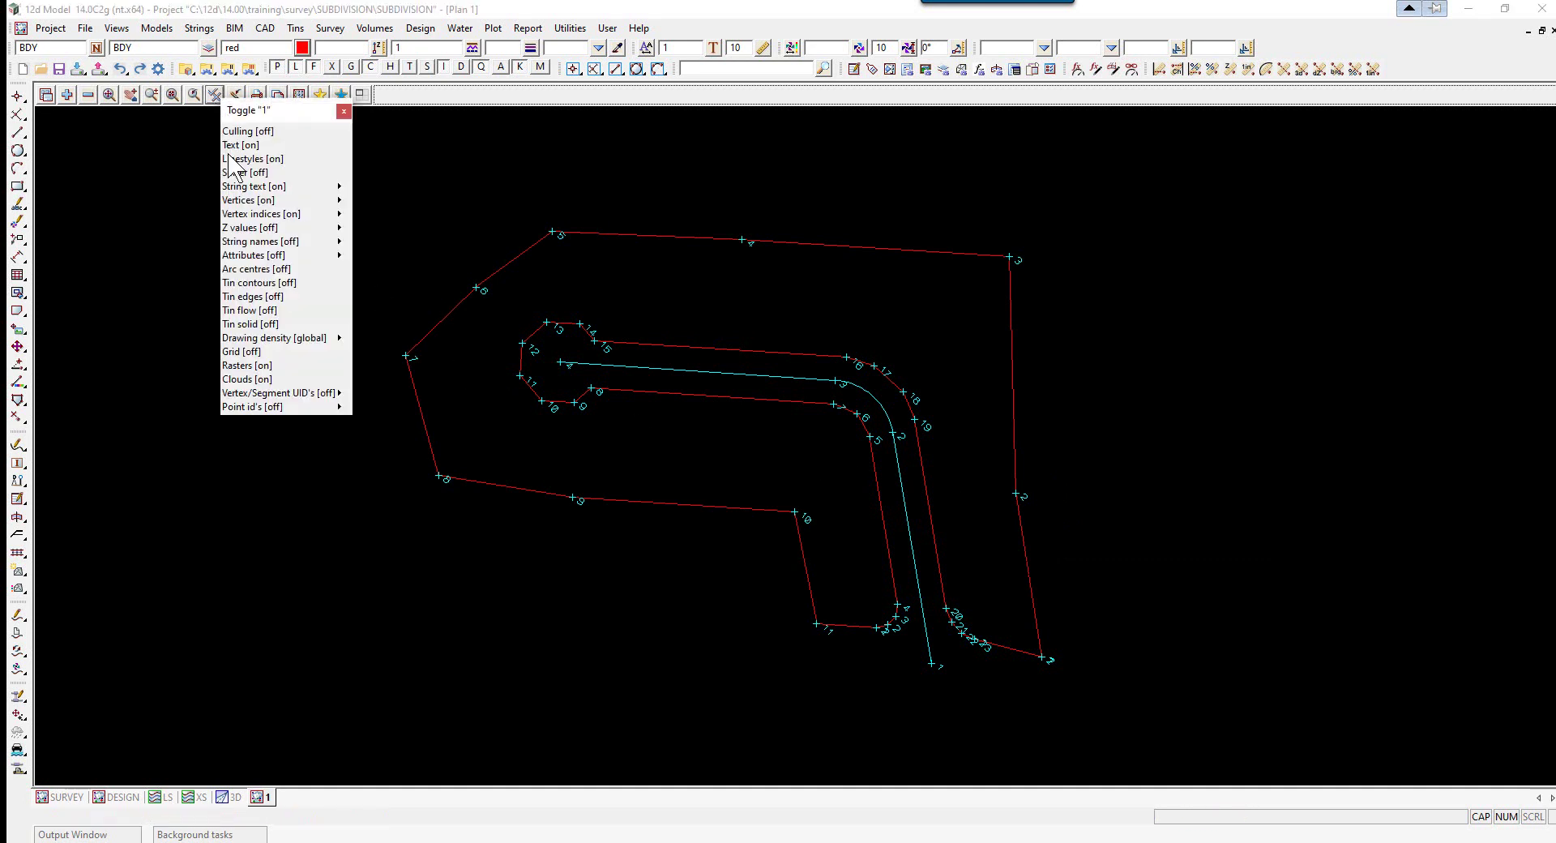
click(247, 213)
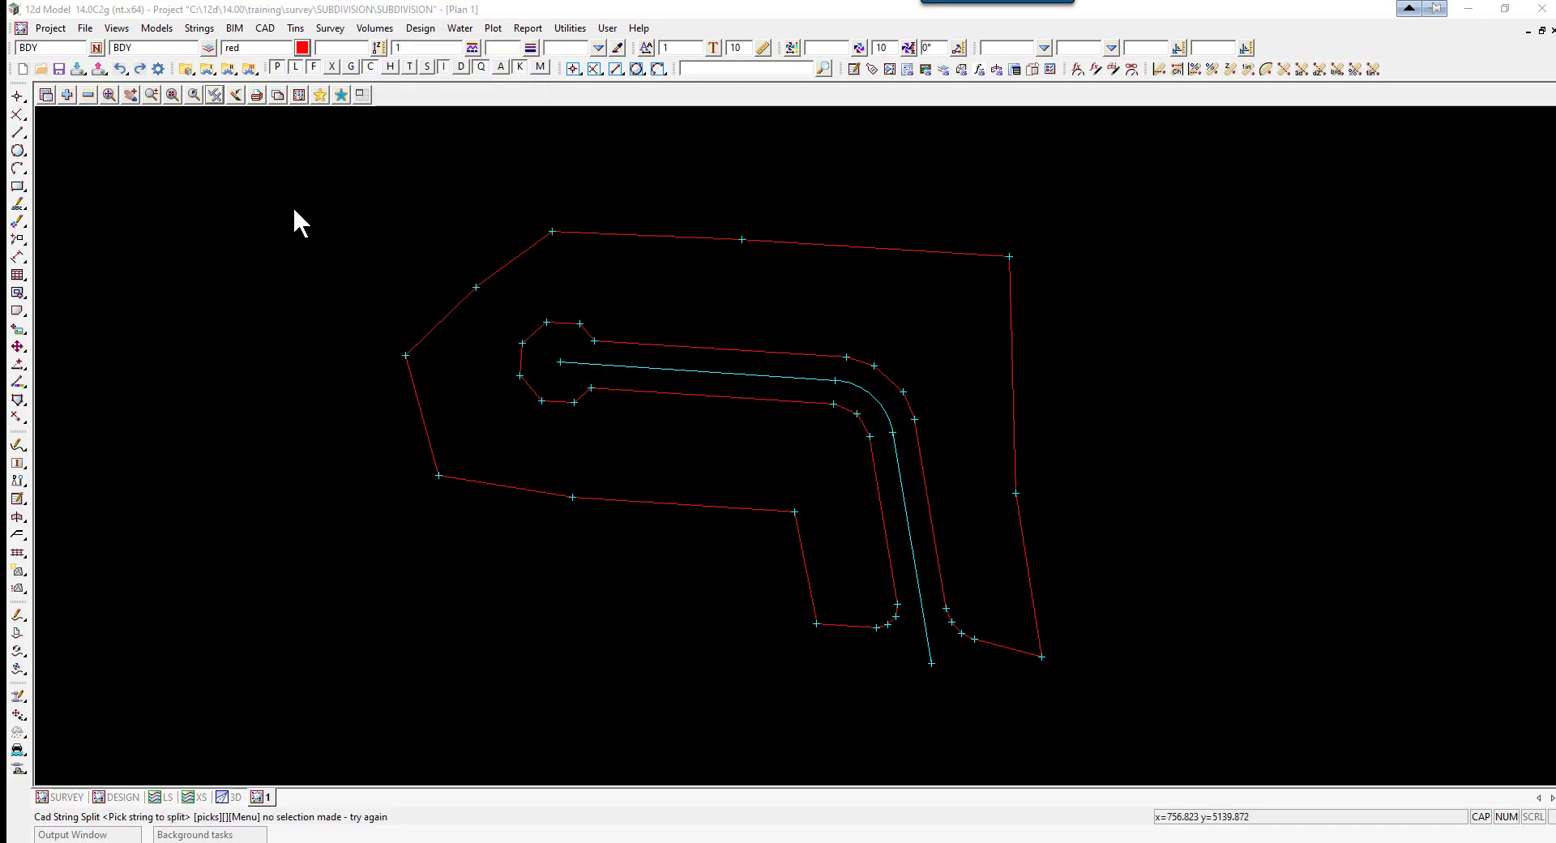
click(420, 28)
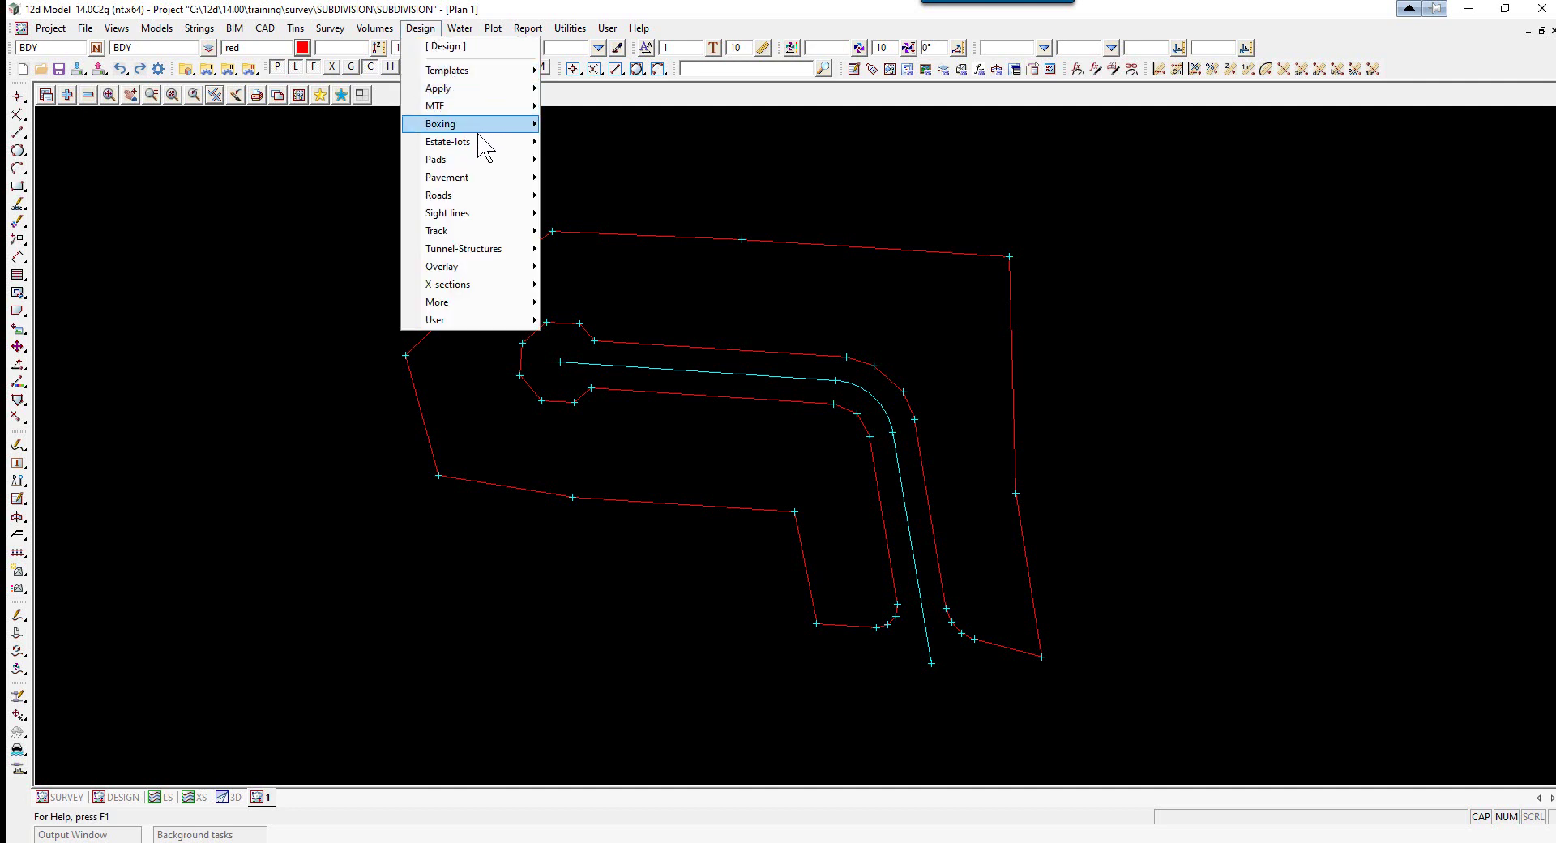
Step: Tear off the Create lots submenu as a floating panel and open Create Lot
mouse_move(486, 144)
mouse_move(653, 167)
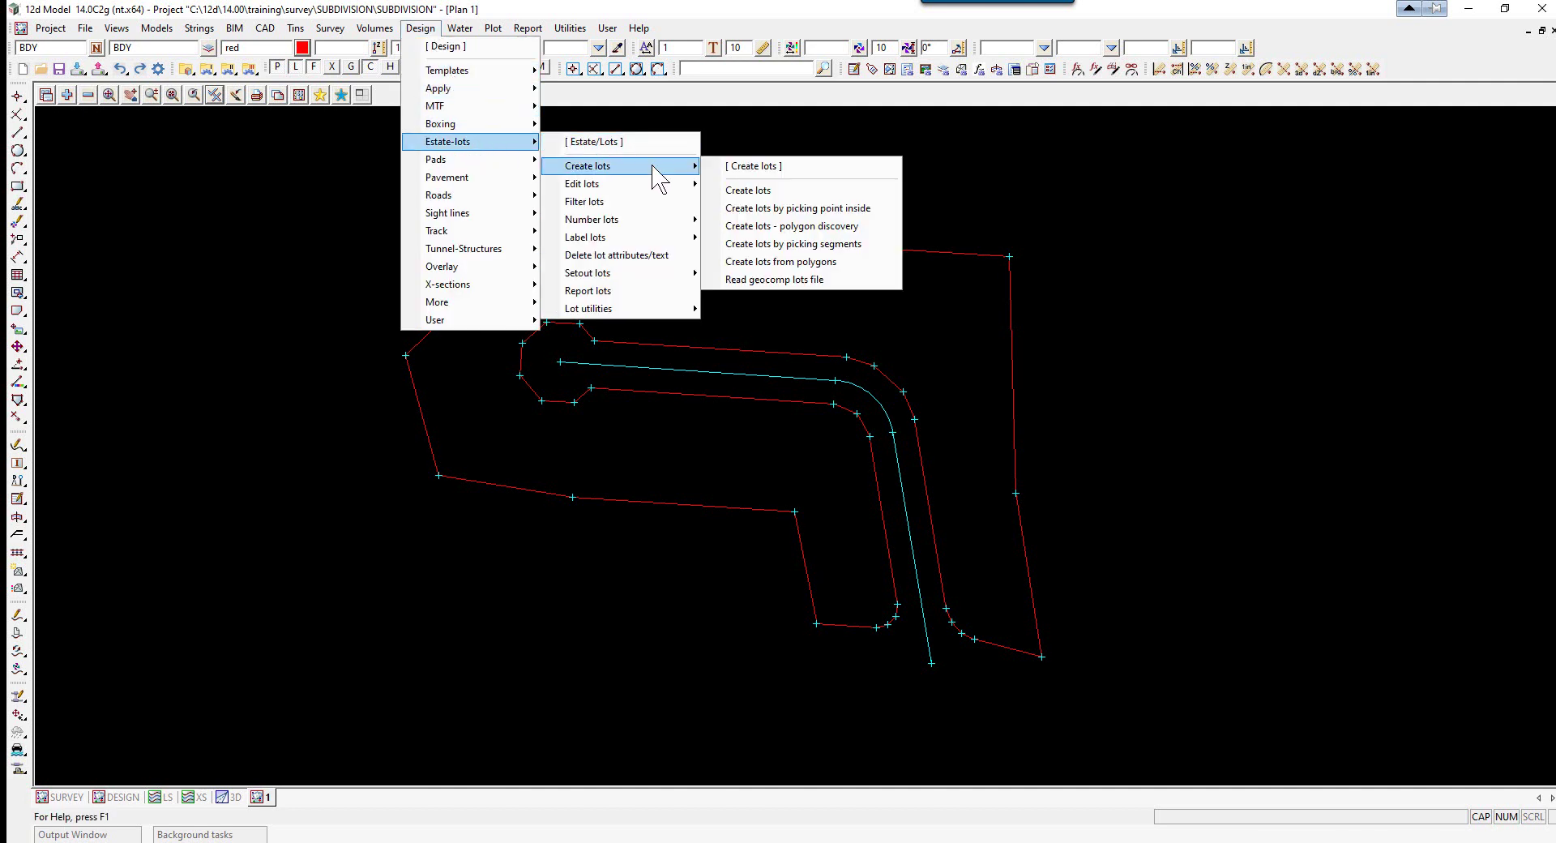
click(785, 167)
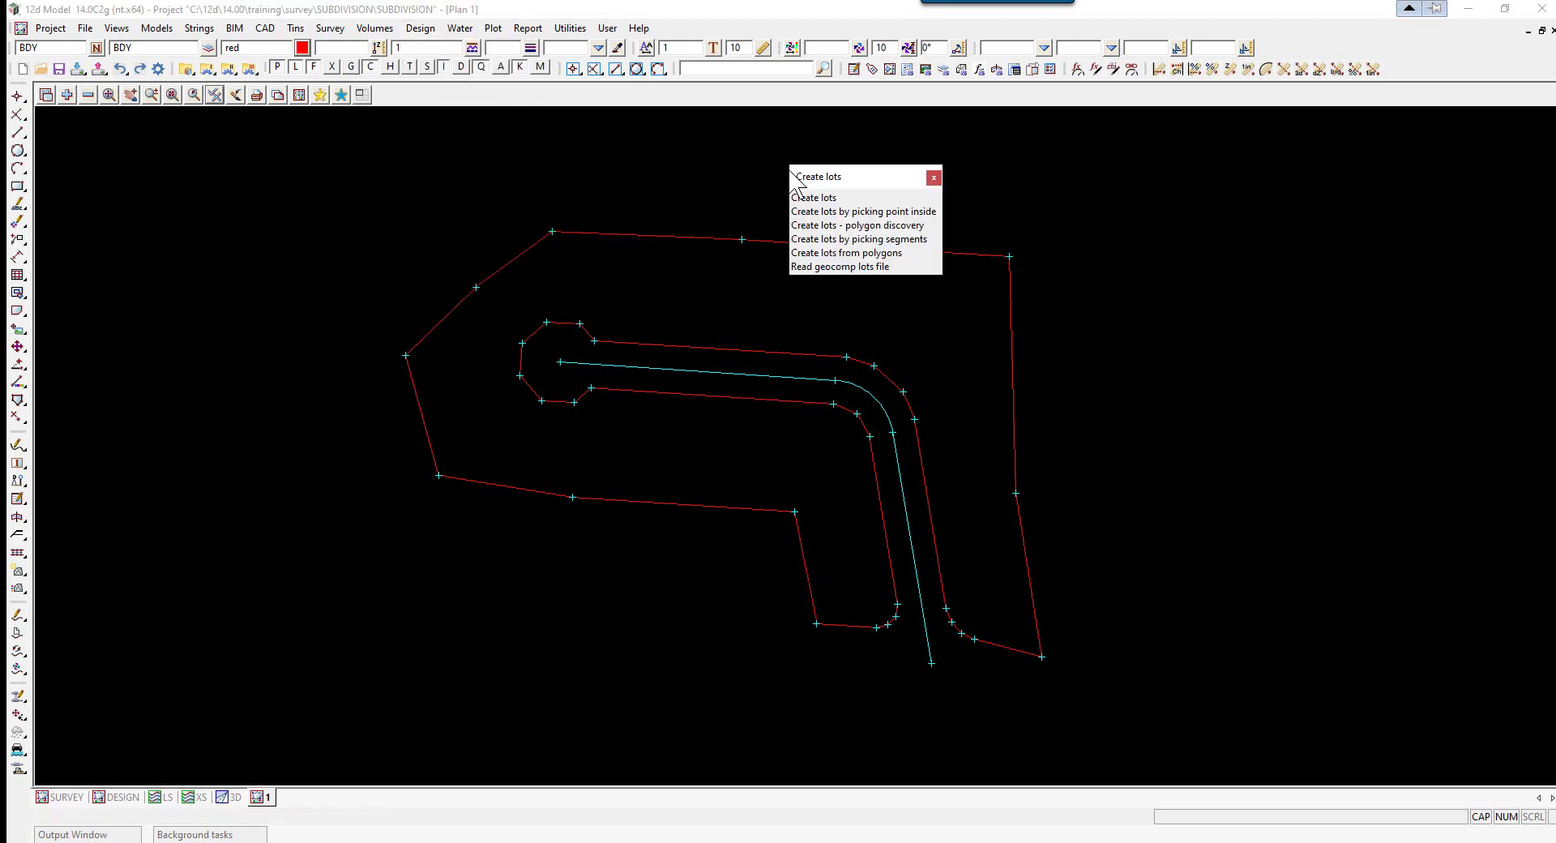
drag(837, 180, 1258, 144)
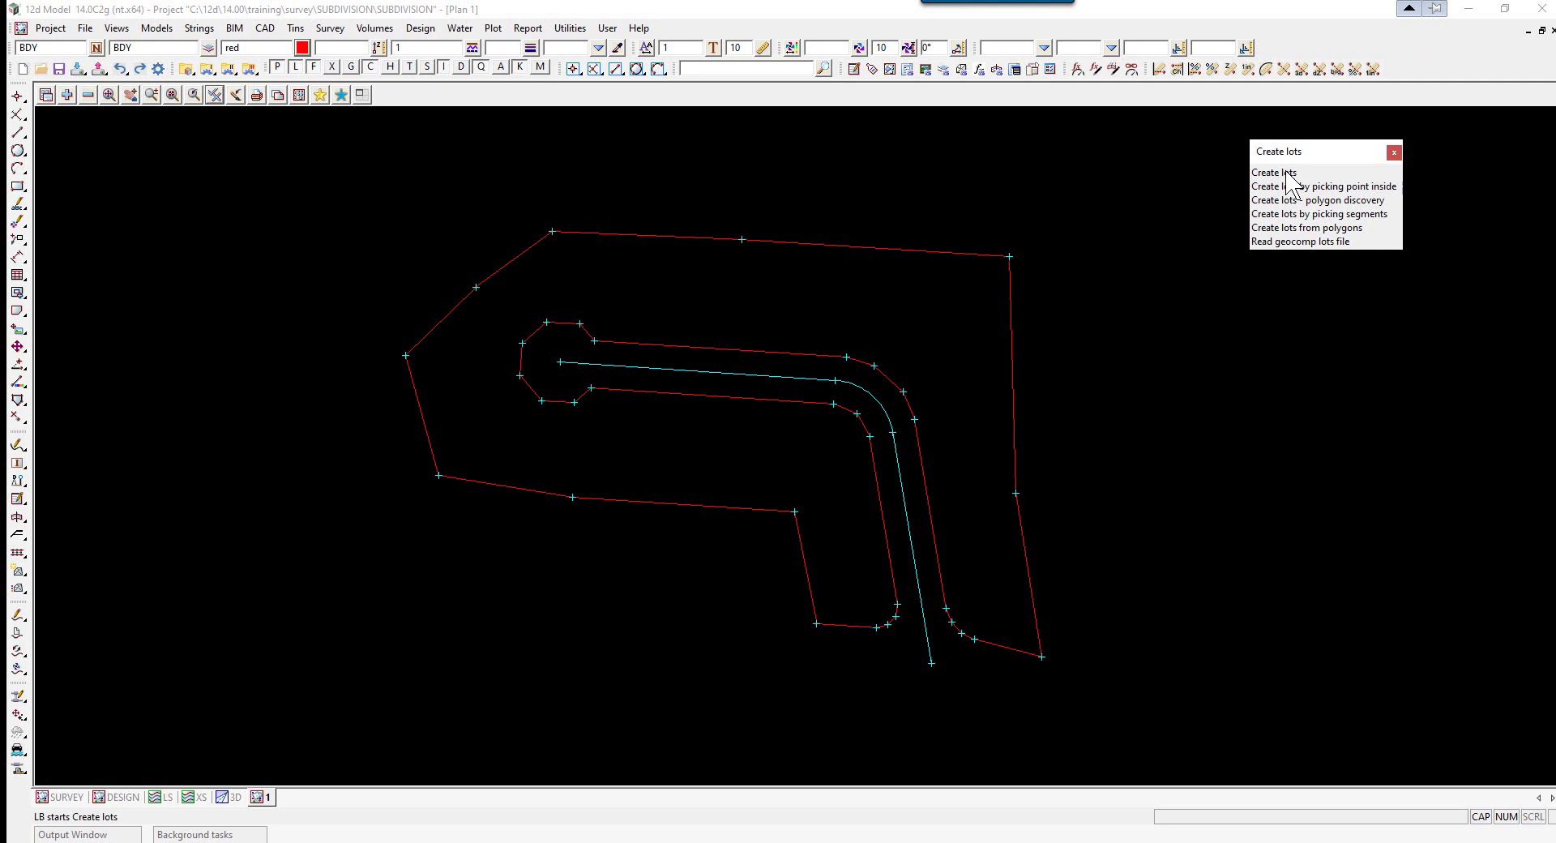
click(1286, 172)
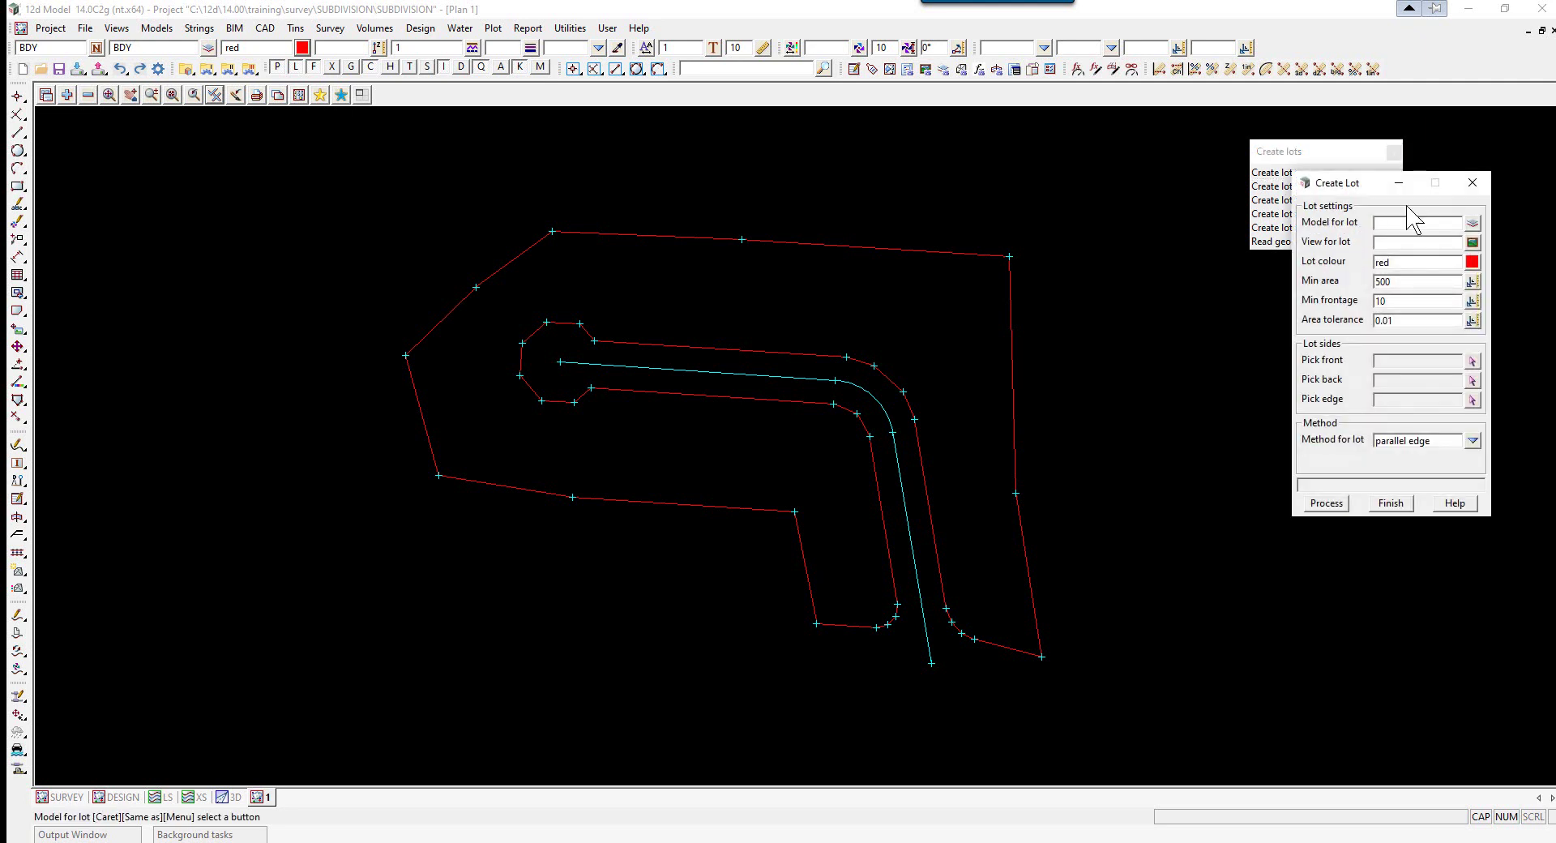
Step: Set Create Lot to model LOTS, view 1, magenta, min area 800 and min frontage 8
drag(1362, 186, 1179, 354)
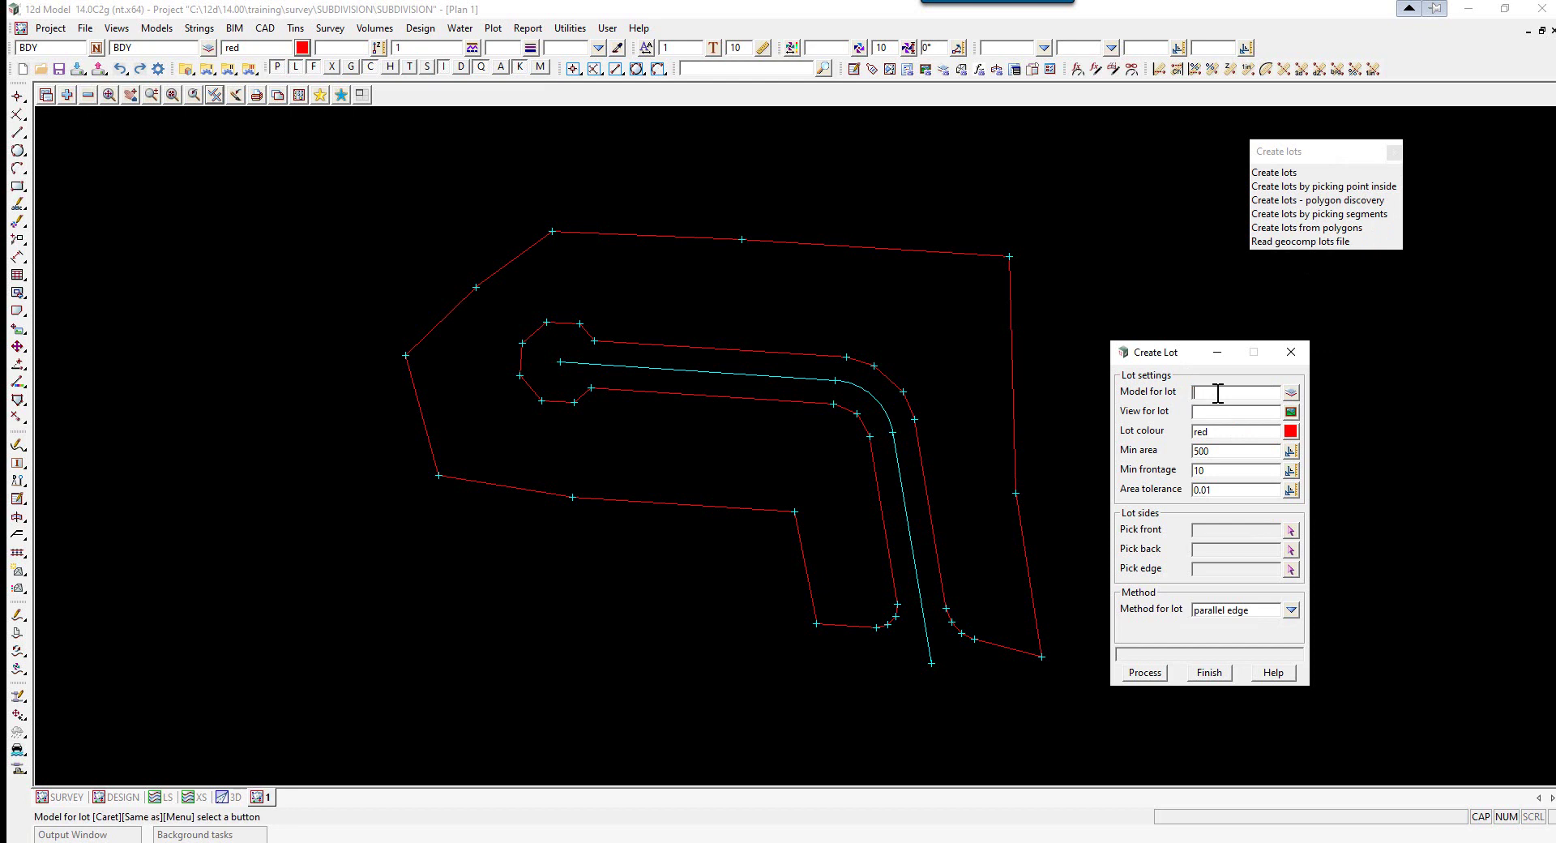
click(1218, 393)
text(LOTS)
key(Return)
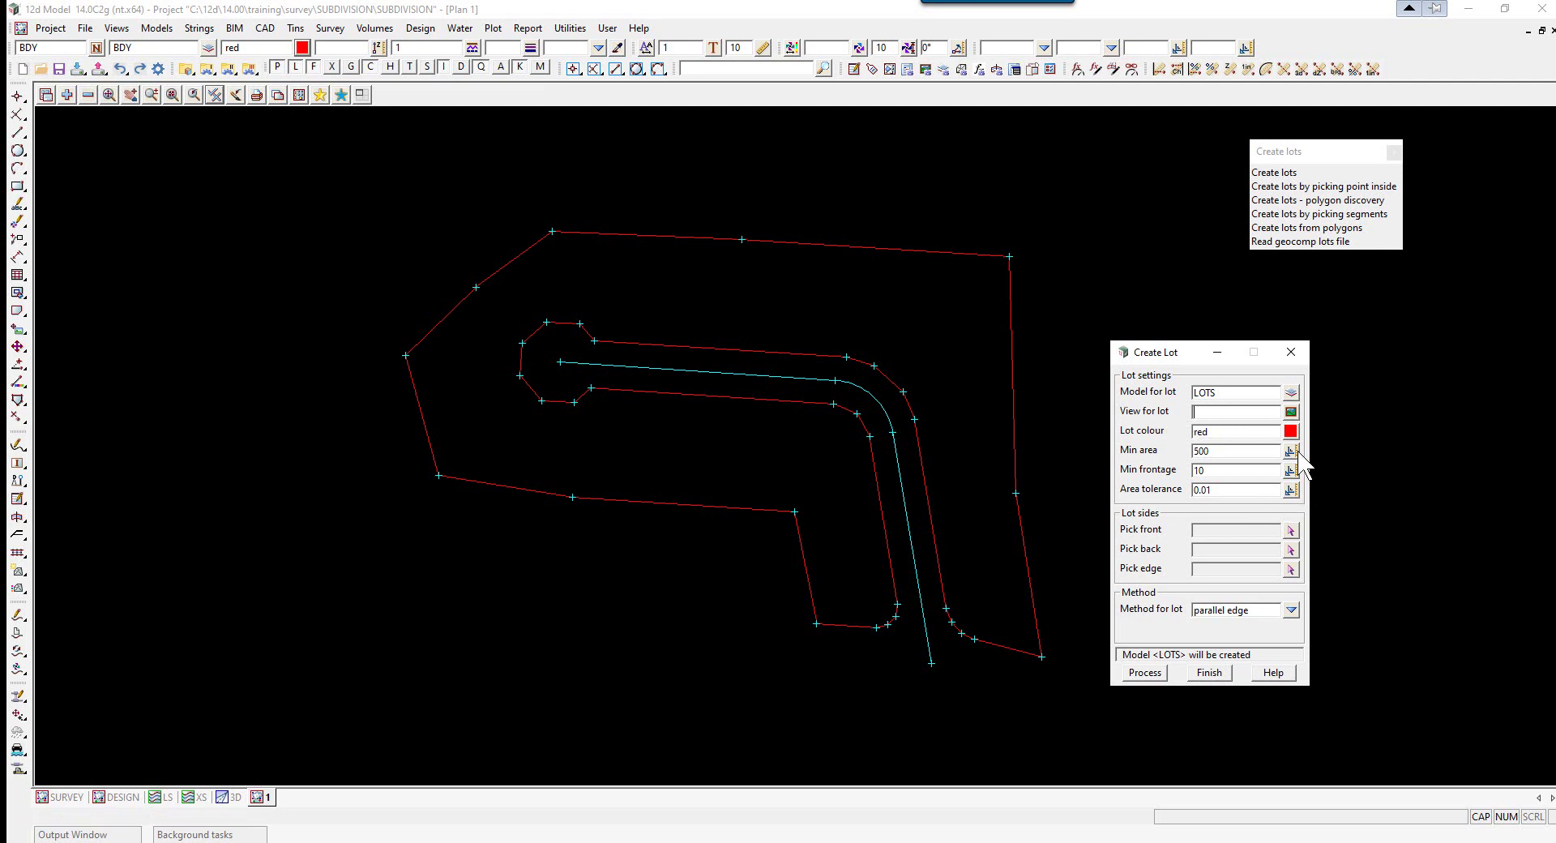
click(1291, 412)
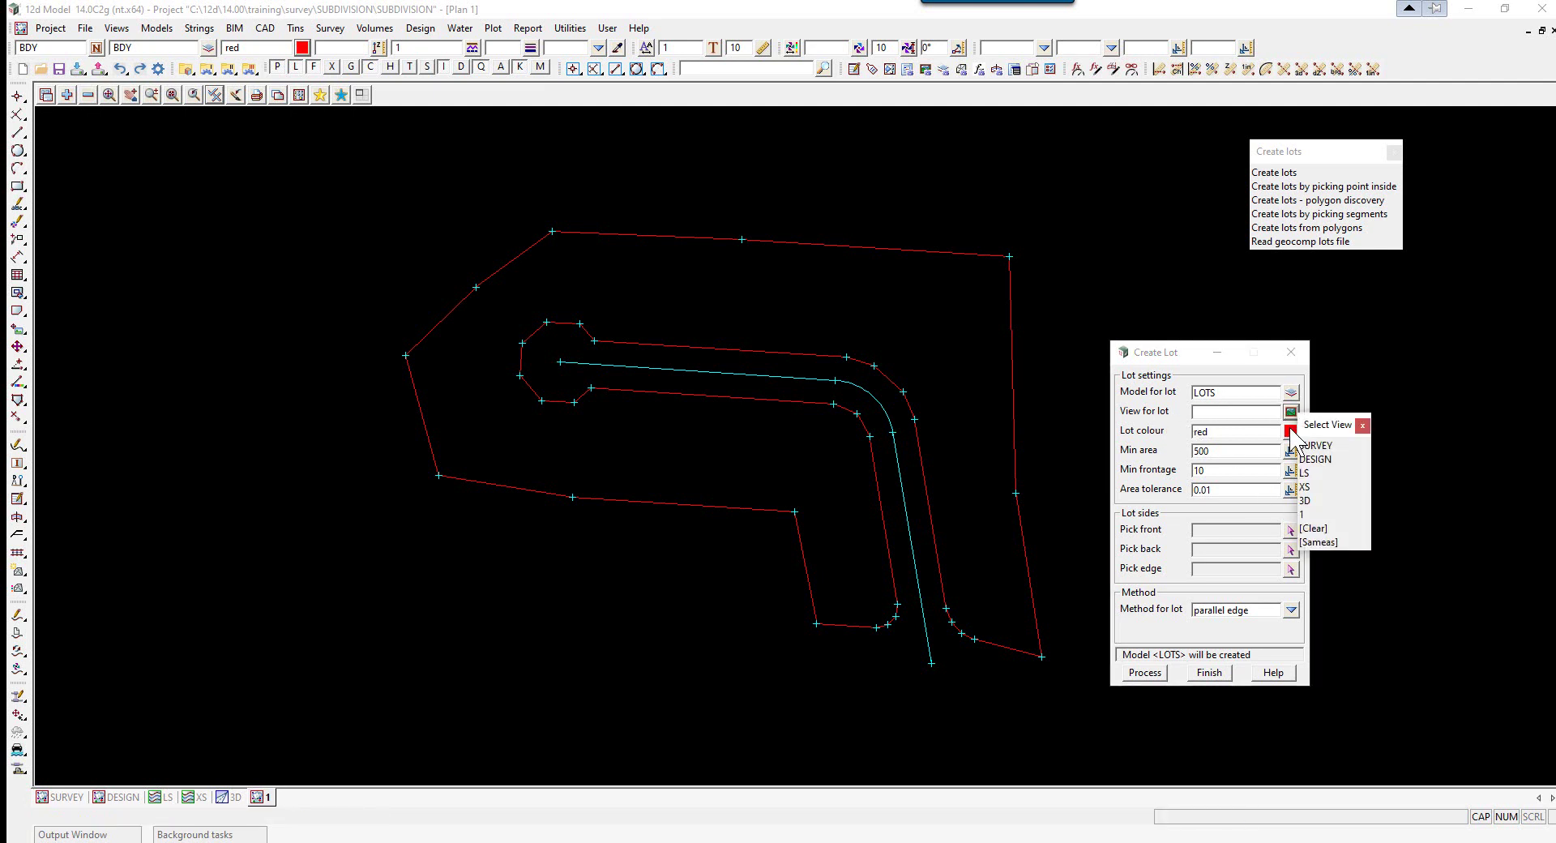
click(1305, 514)
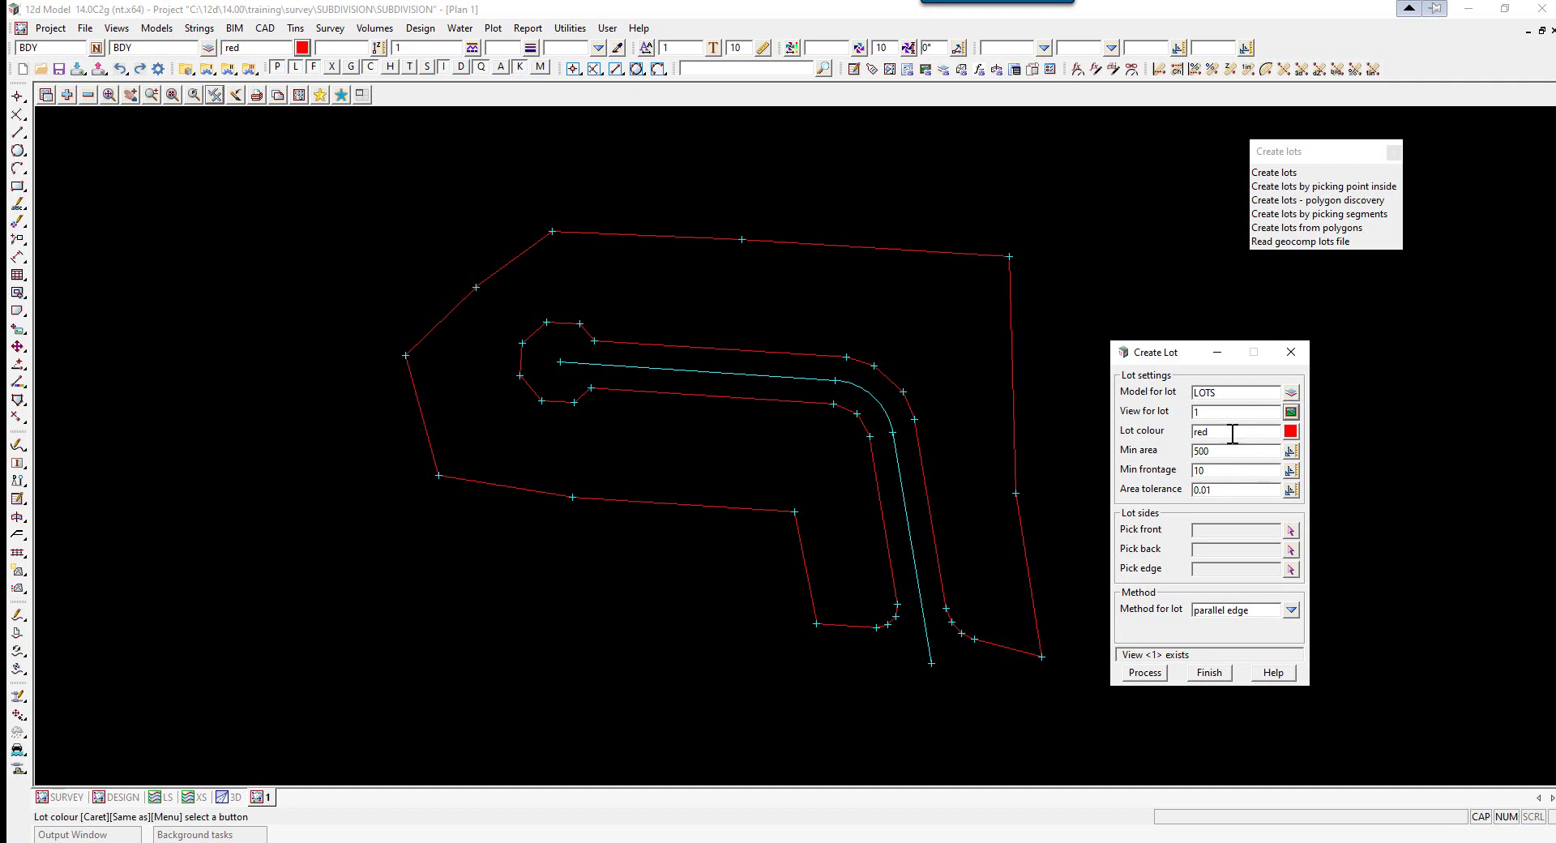
click(1290, 431)
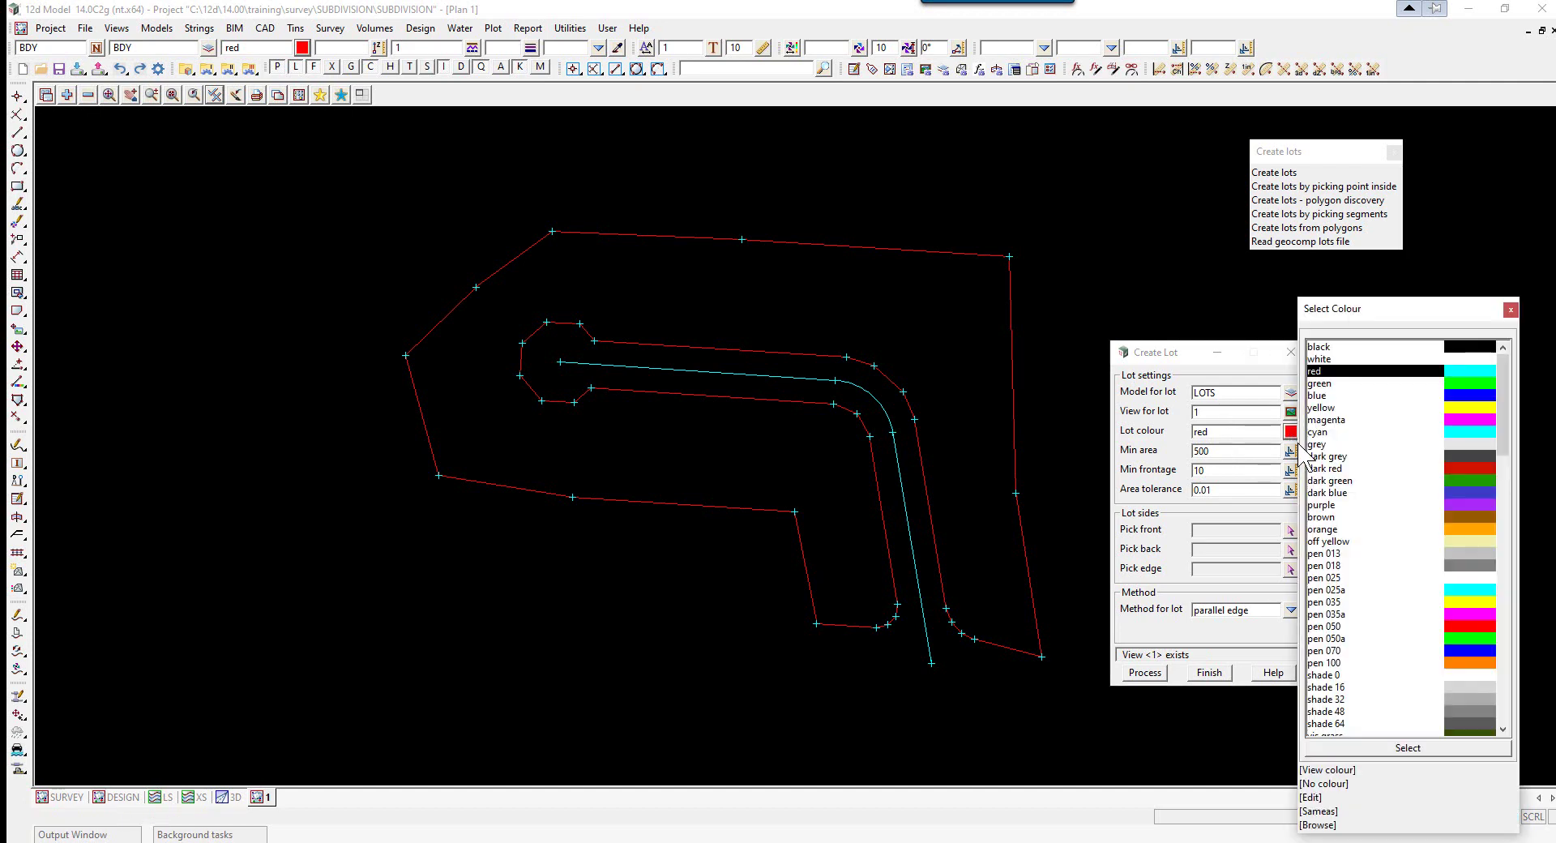
double_click(1465, 420)
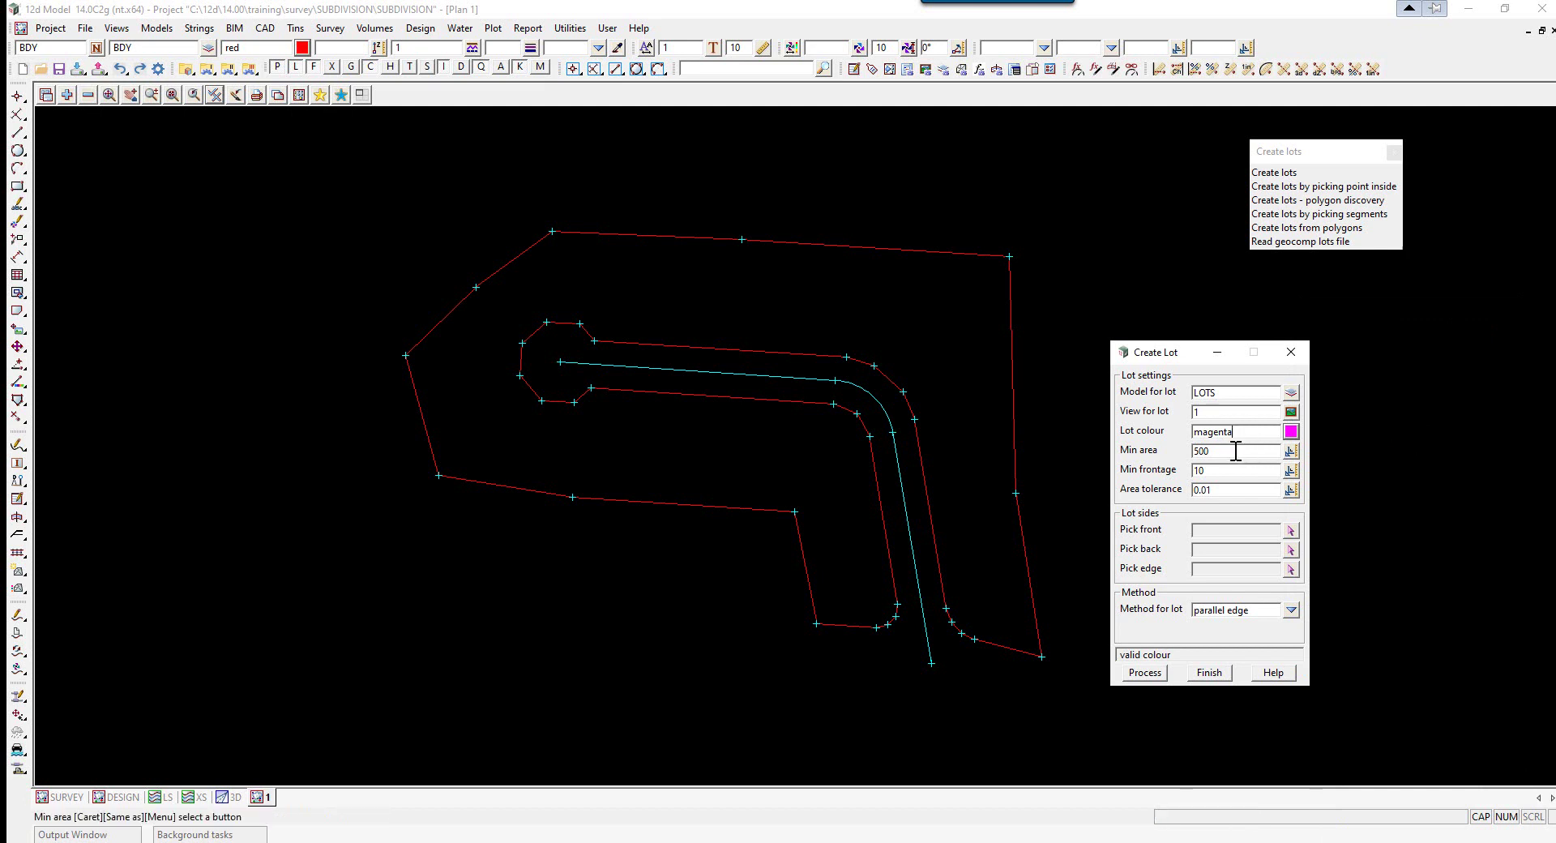
drag(1230, 451, 1170, 453)
text(8)
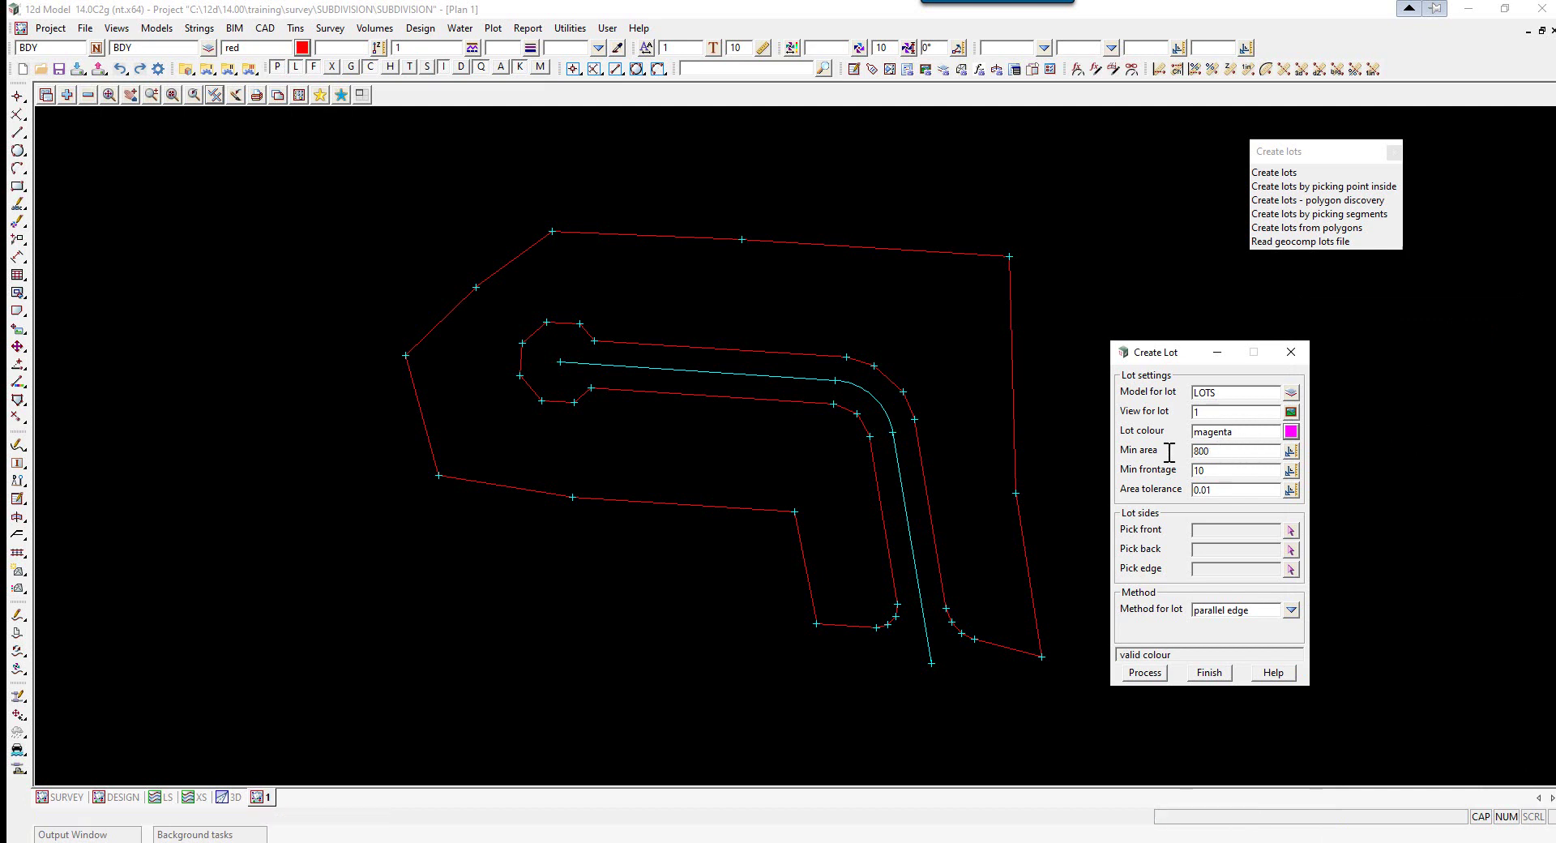
text(00)
drag(1231, 471, 1161, 485)
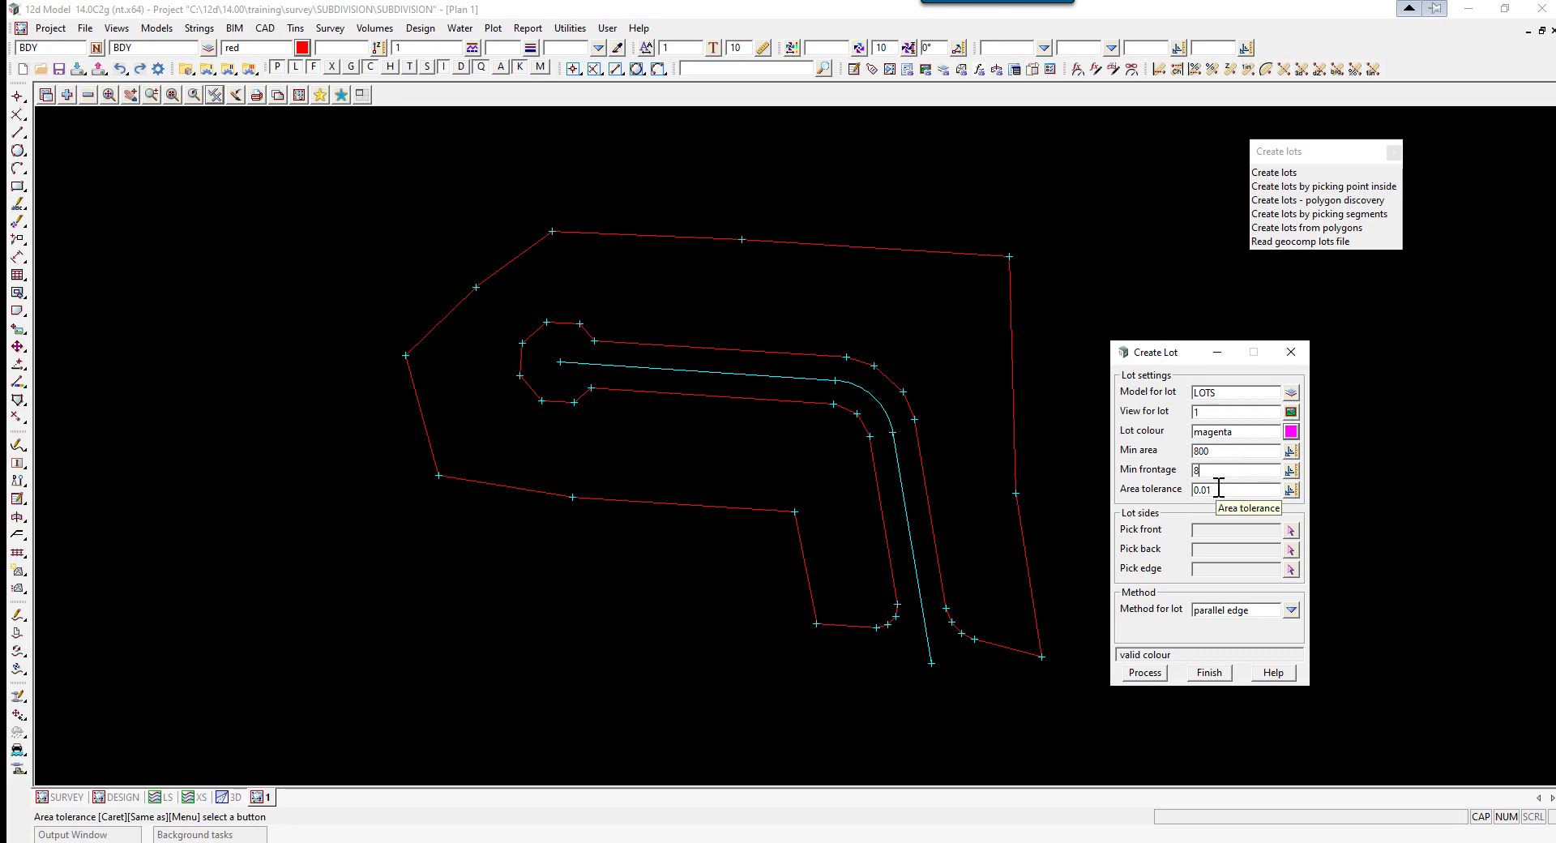
Step: Pick the BDY boundary string as the lot front, back and edge
click(1293, 531)
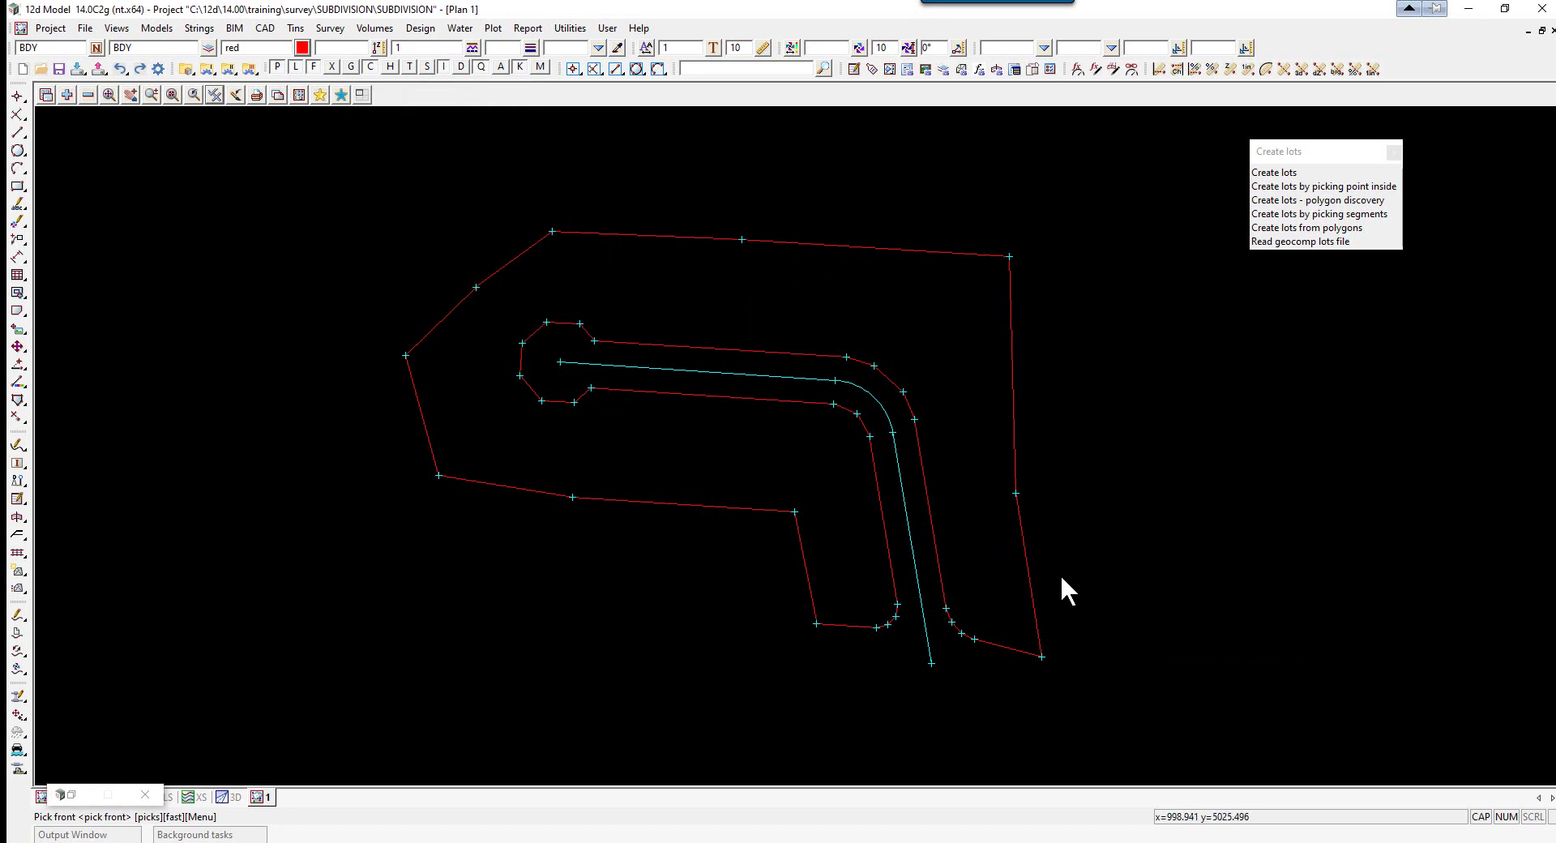
click(937, 553)
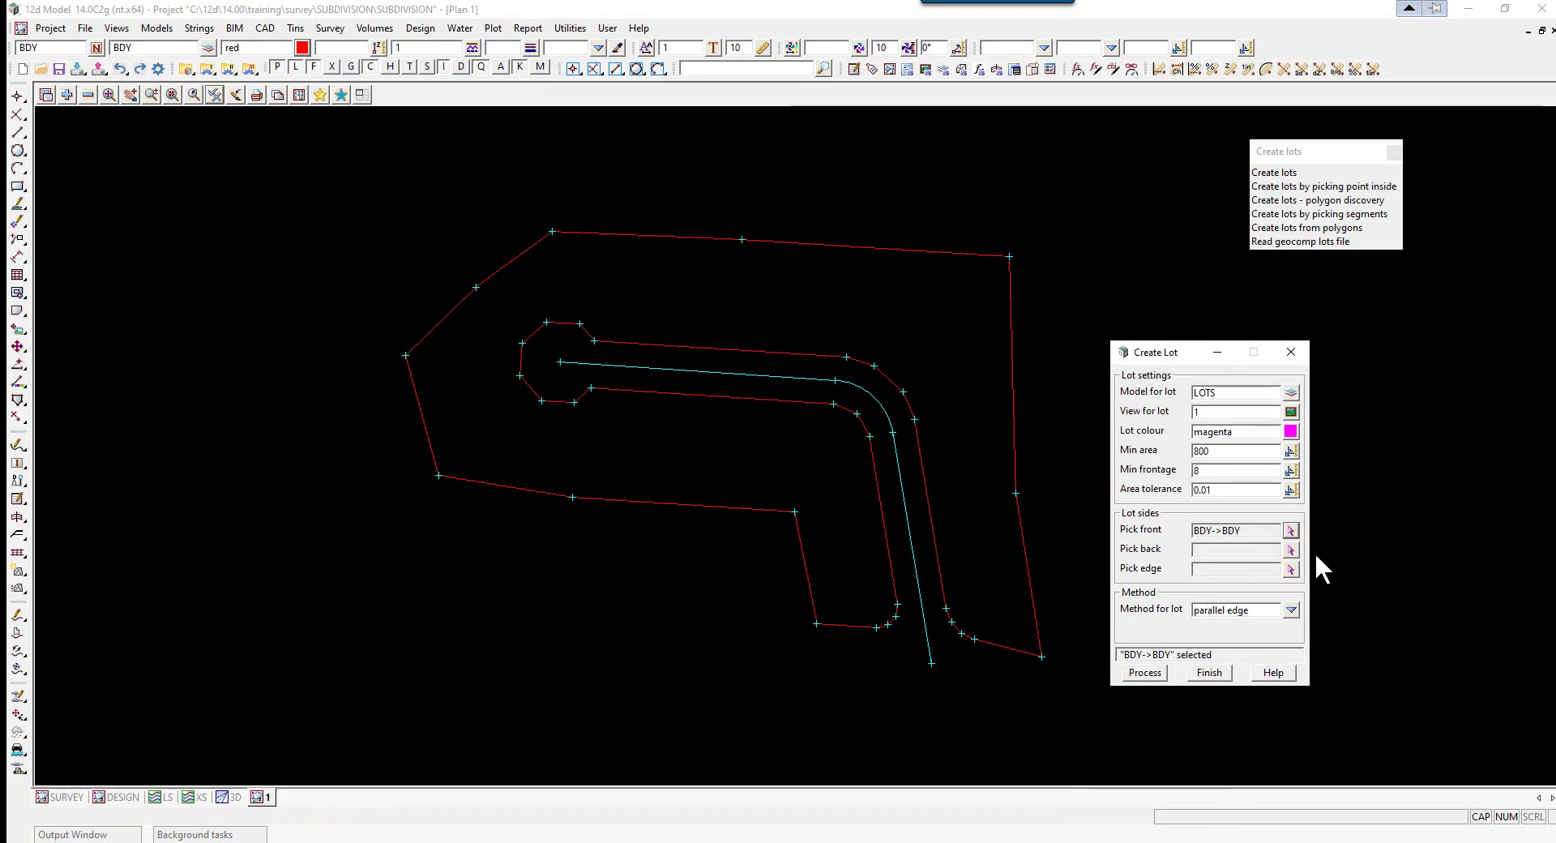
click(1291, 550)
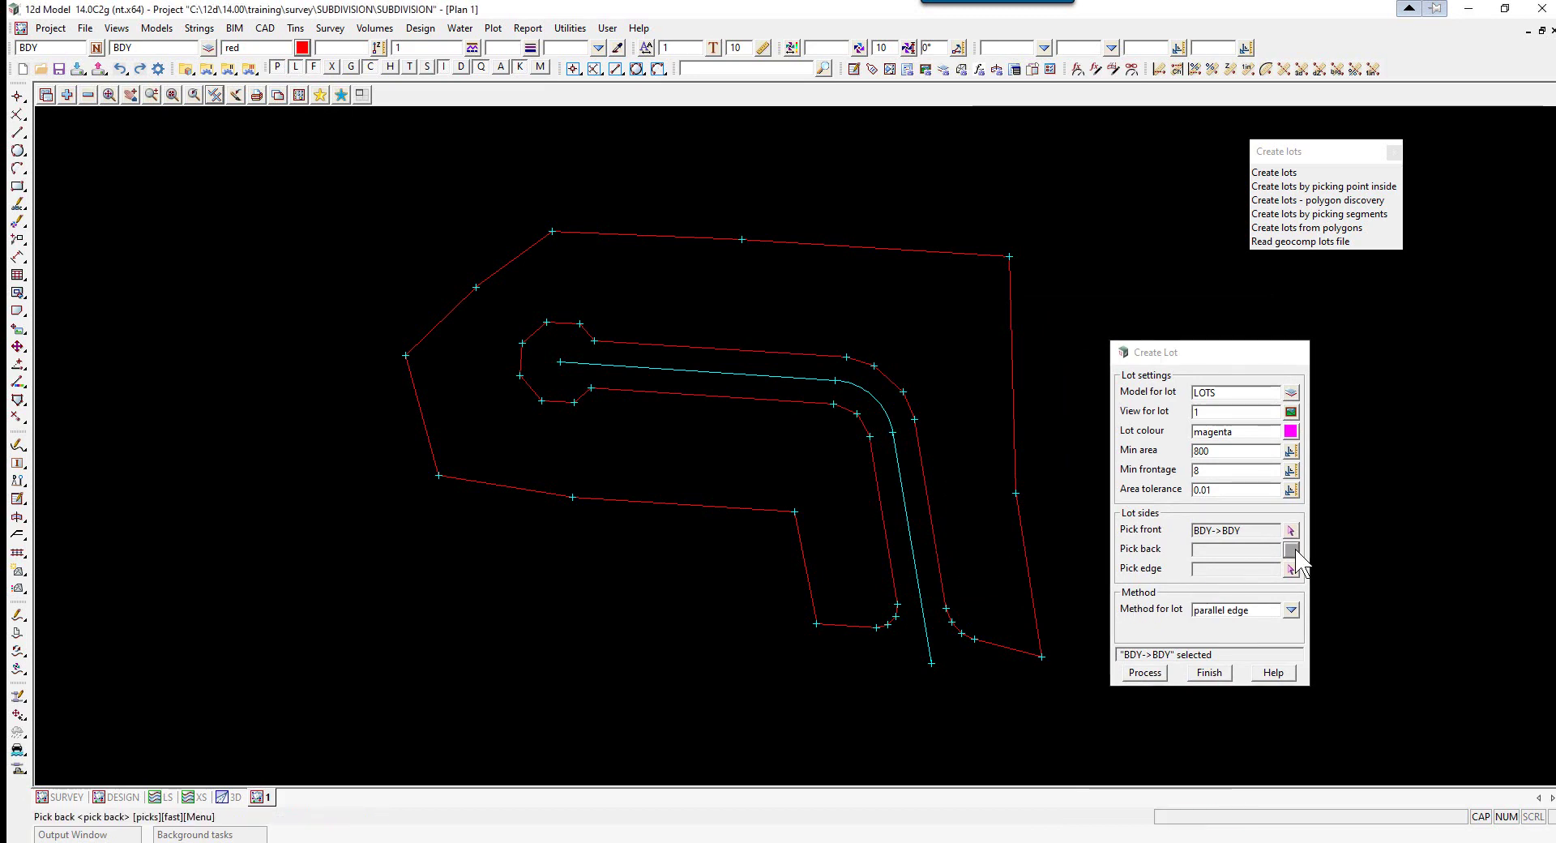
click(1028, 567)
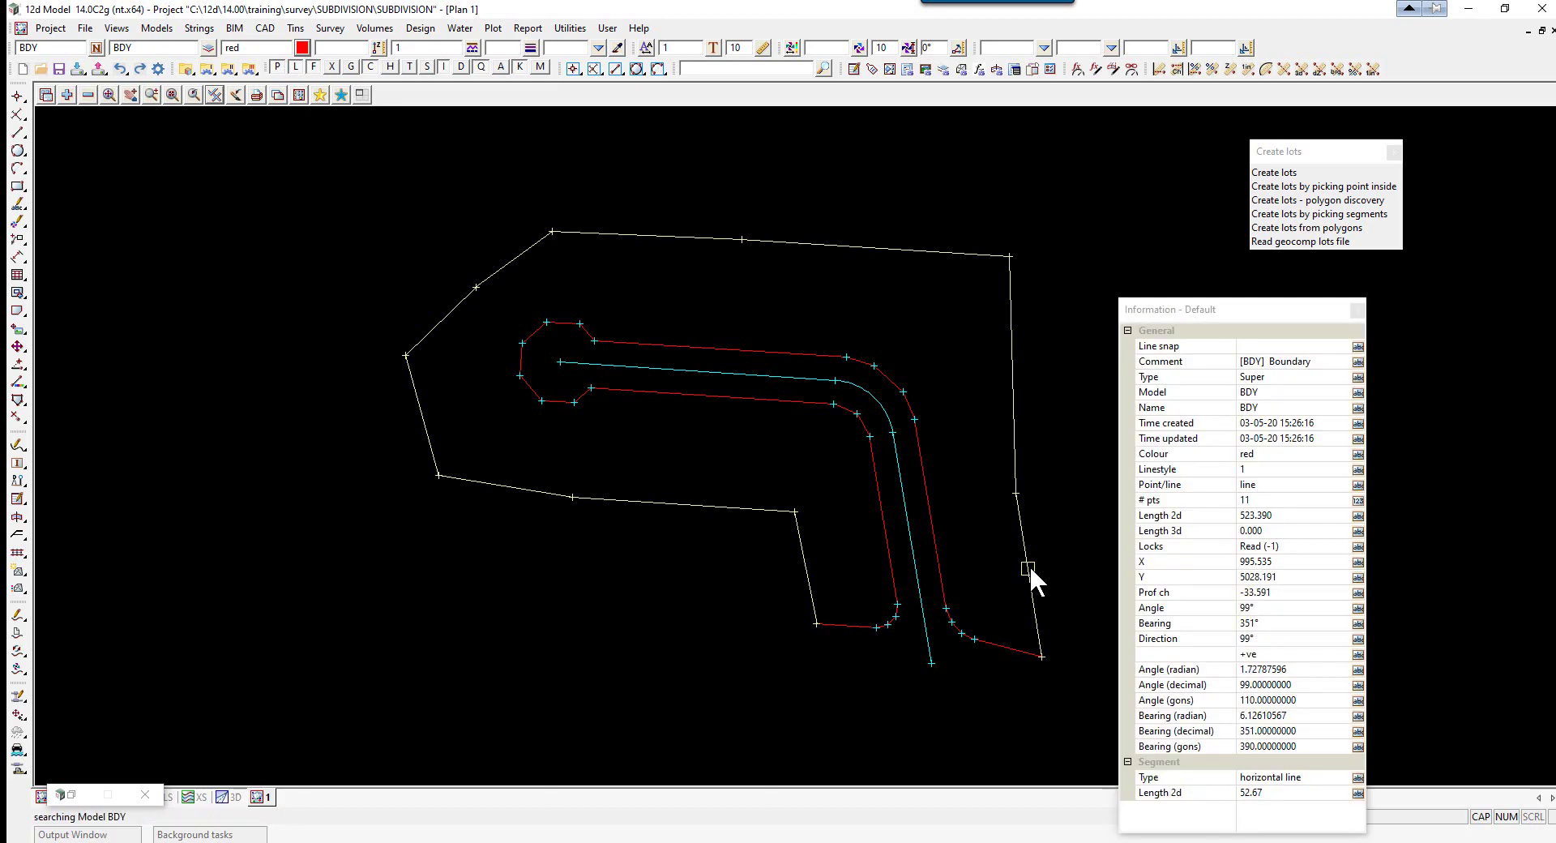
click(1030, 565)
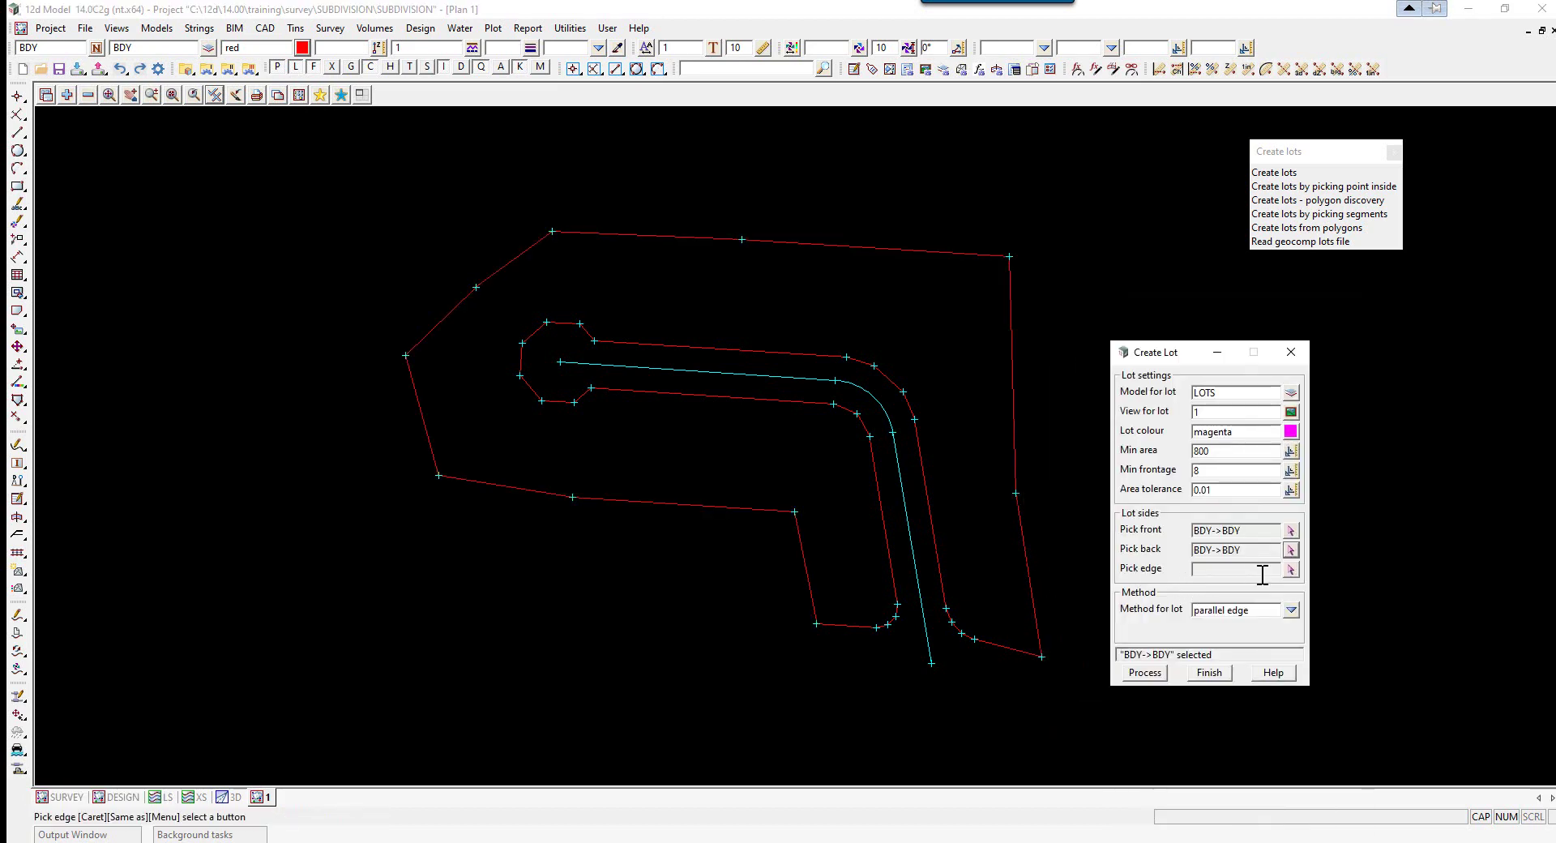
click(1290, 569)
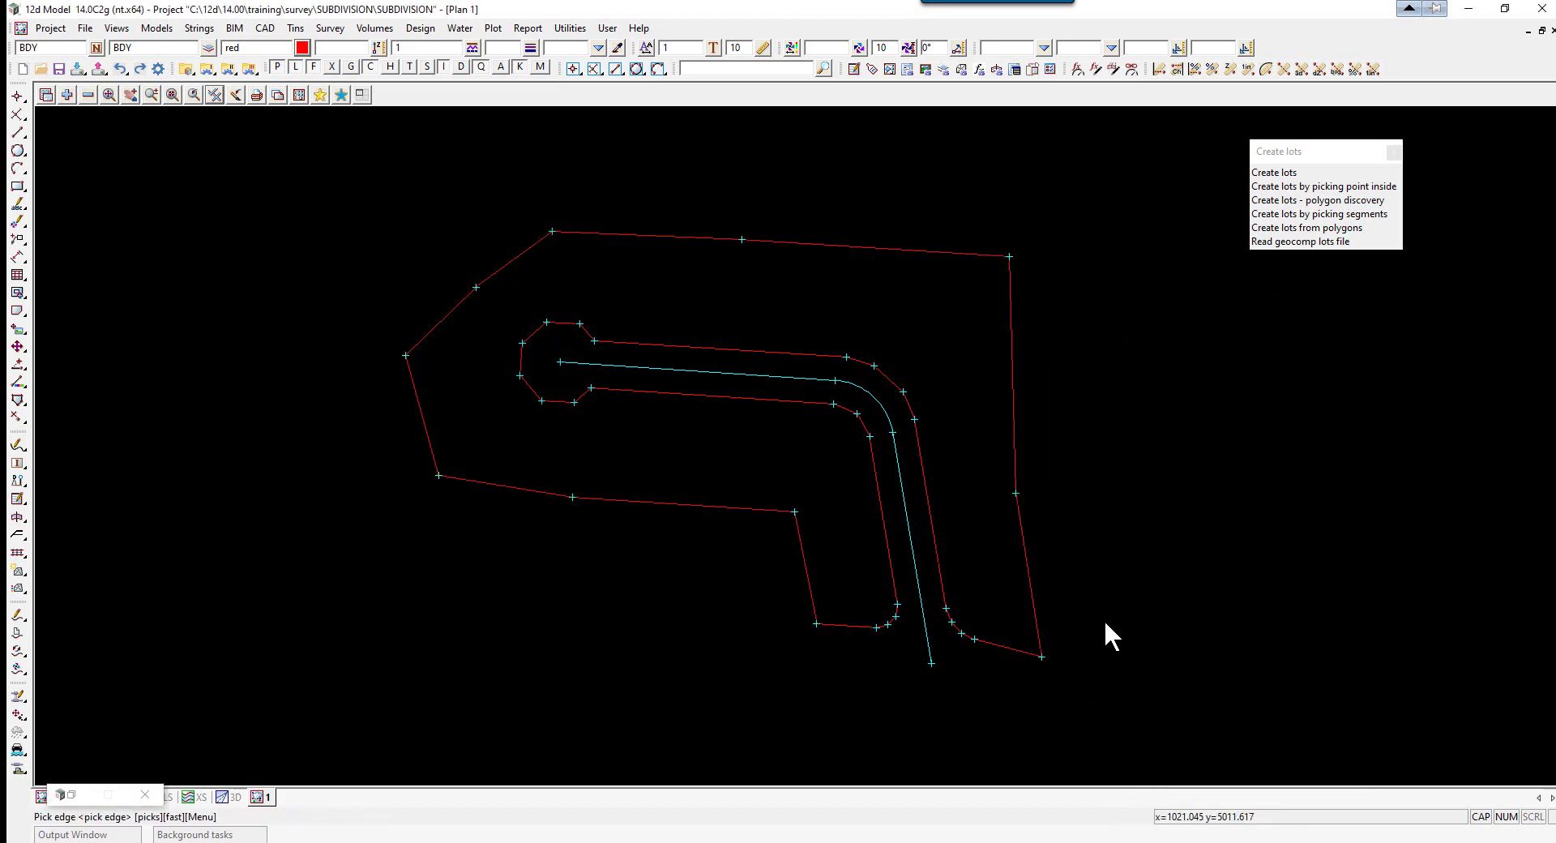
click(1002, 646)
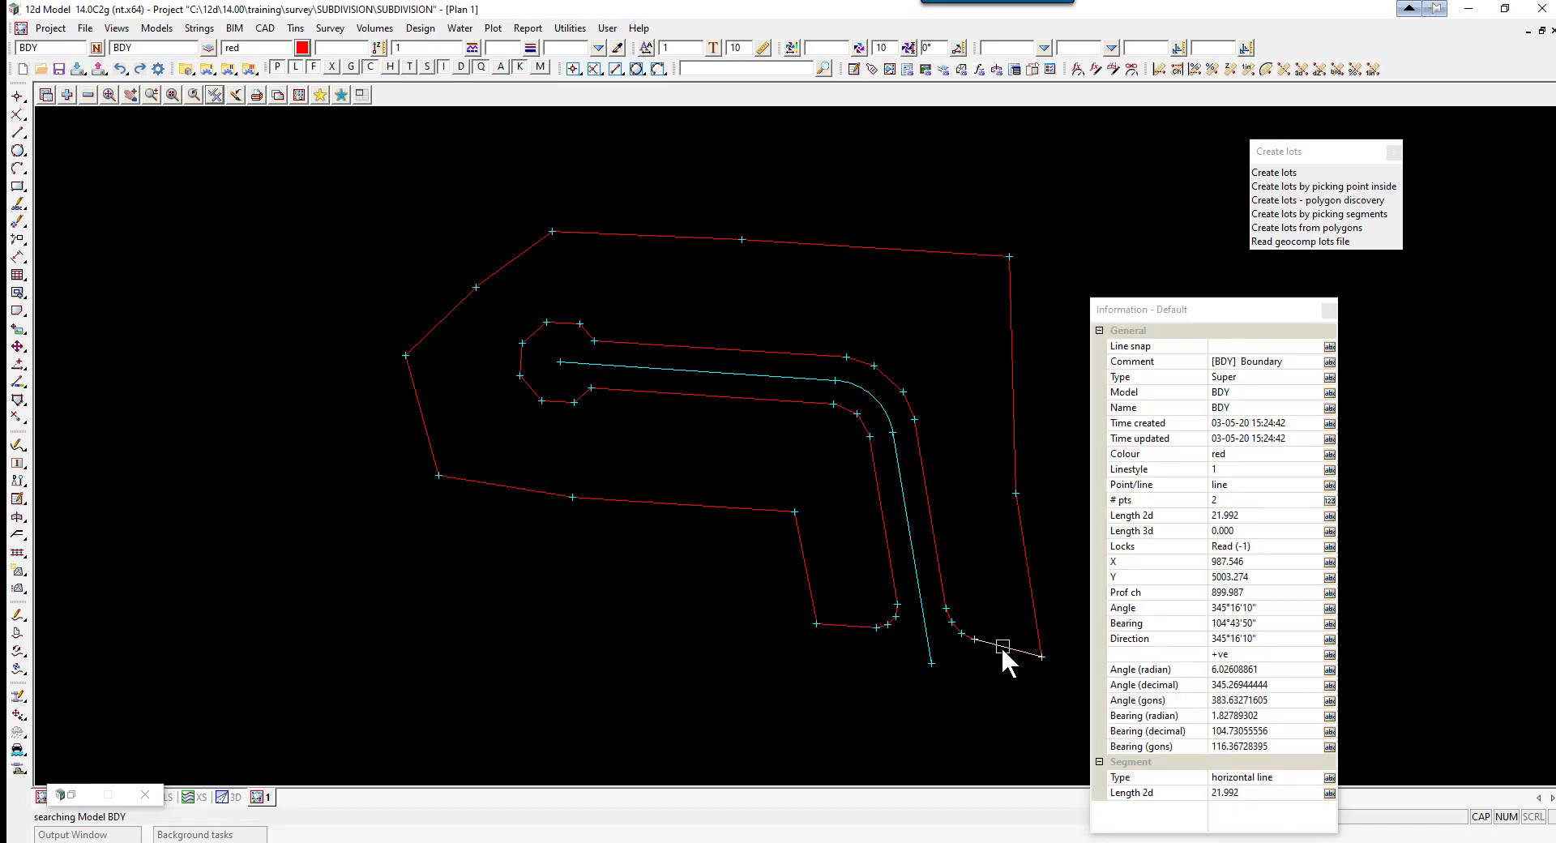
click(1003, 647)
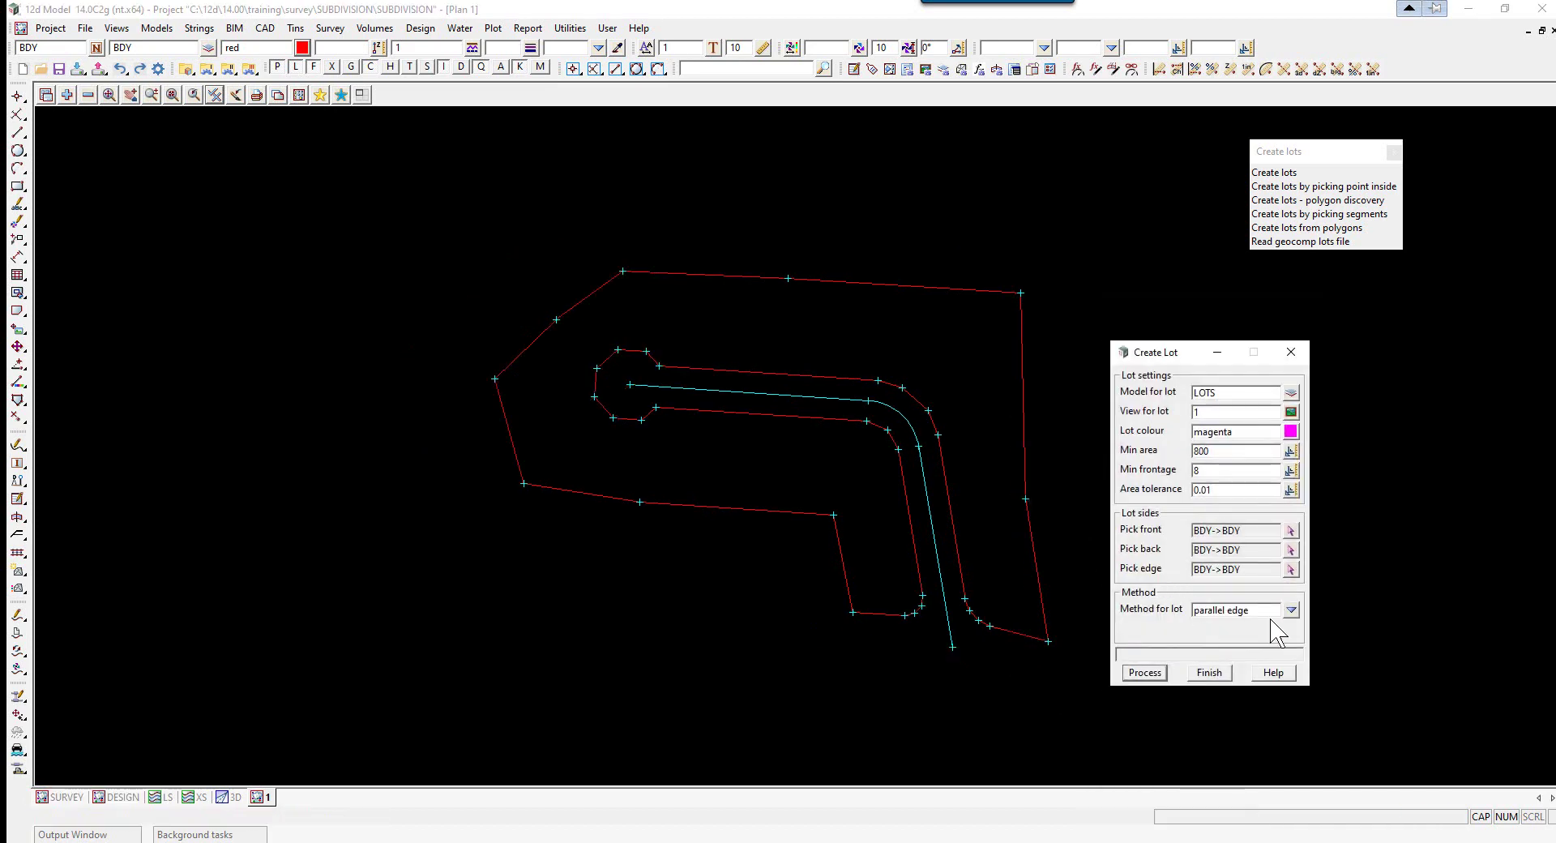
Step: Create the first magenta lot with perpen start pt from a picked BDY point
click(1291, 609)
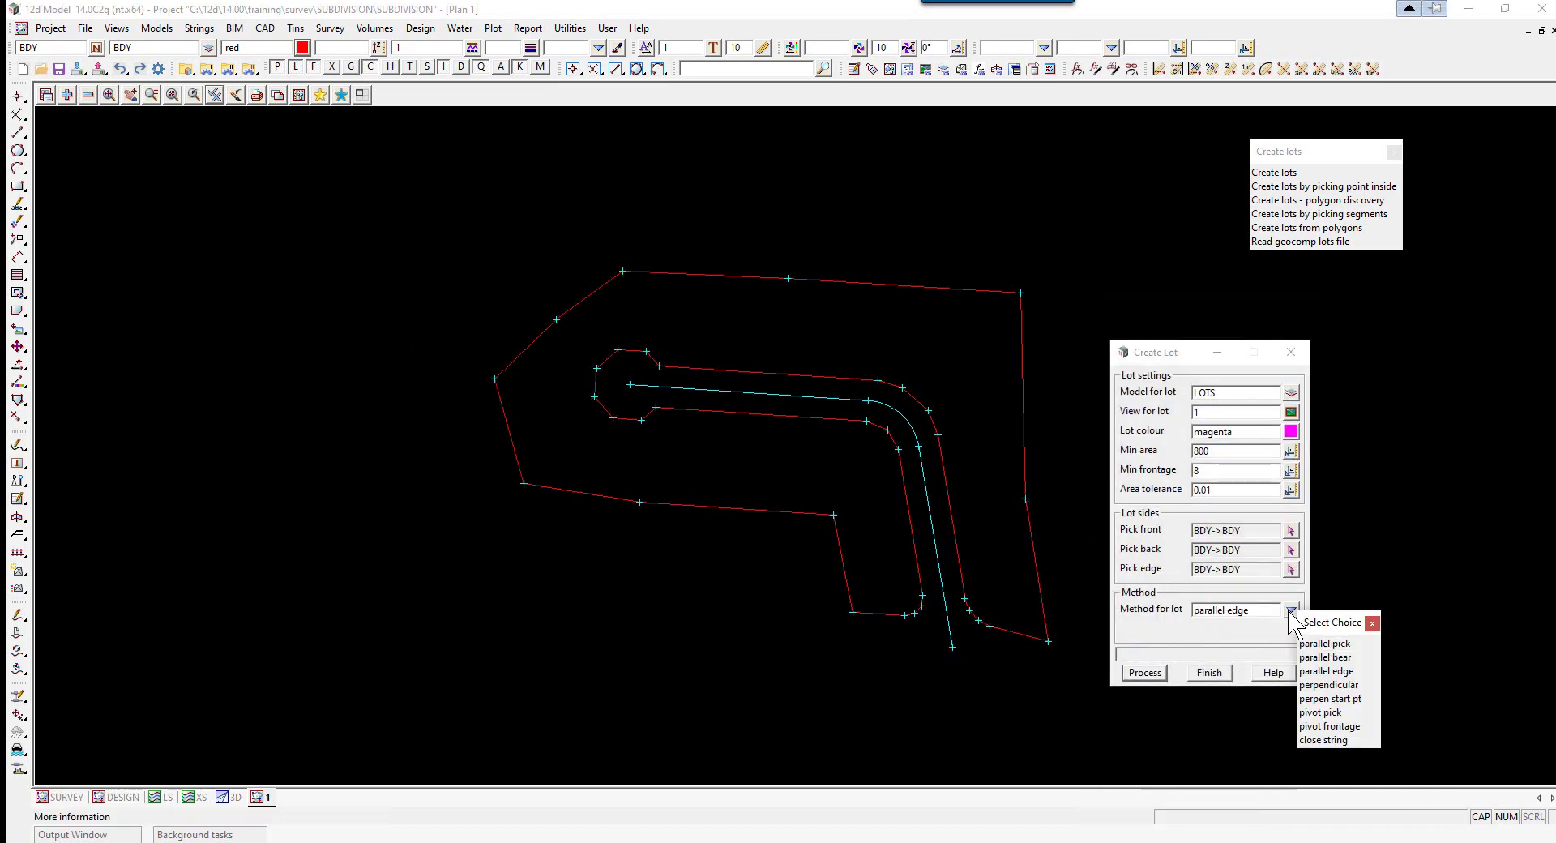
click(1313, 700)
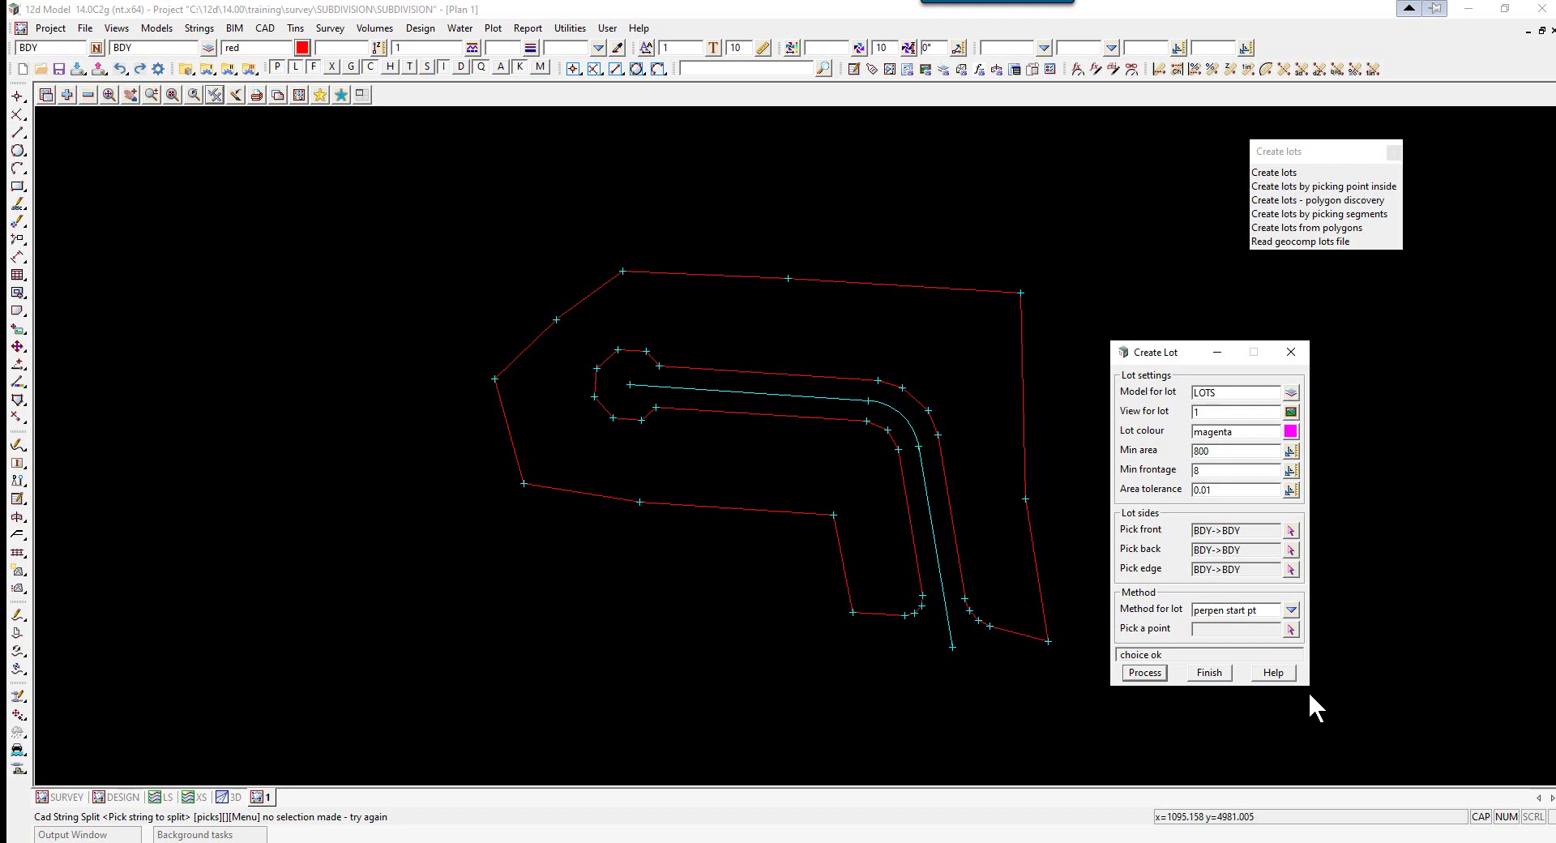
click(1290, 630)
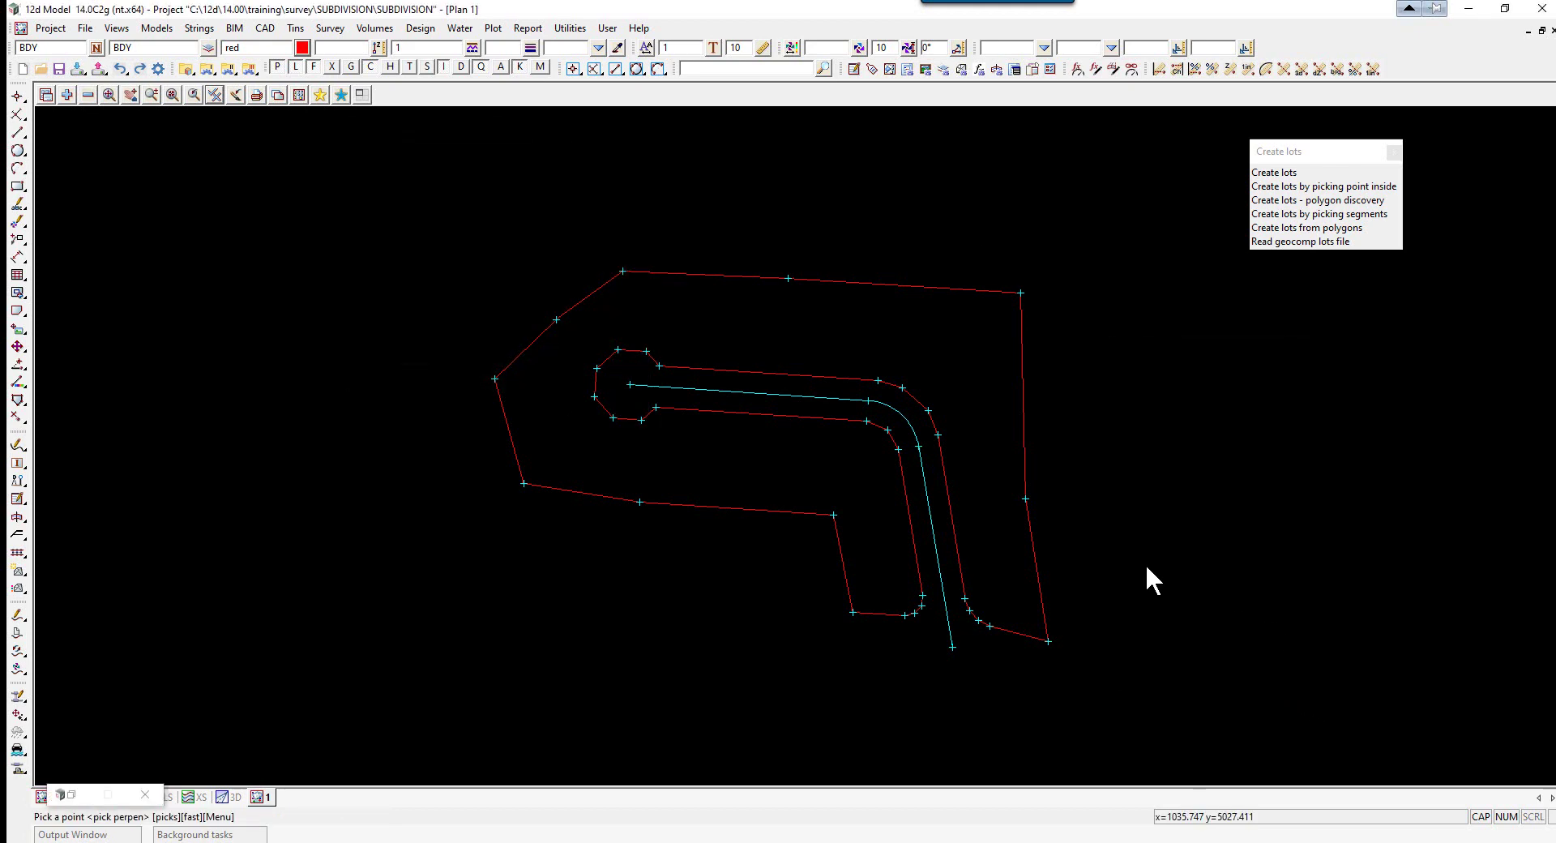
click(962, 565)
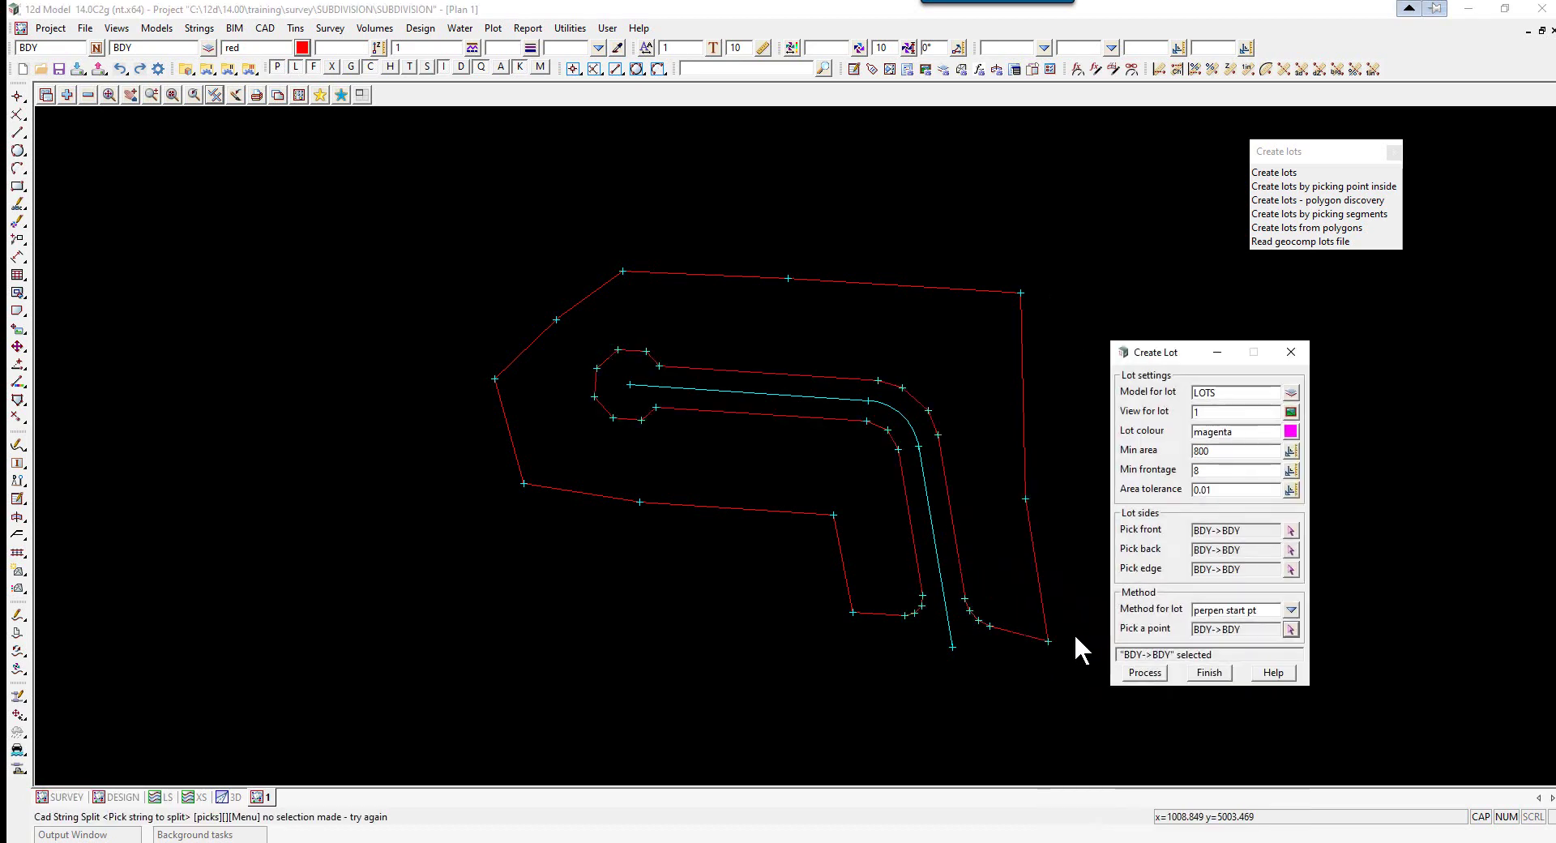
click(1145, 674)
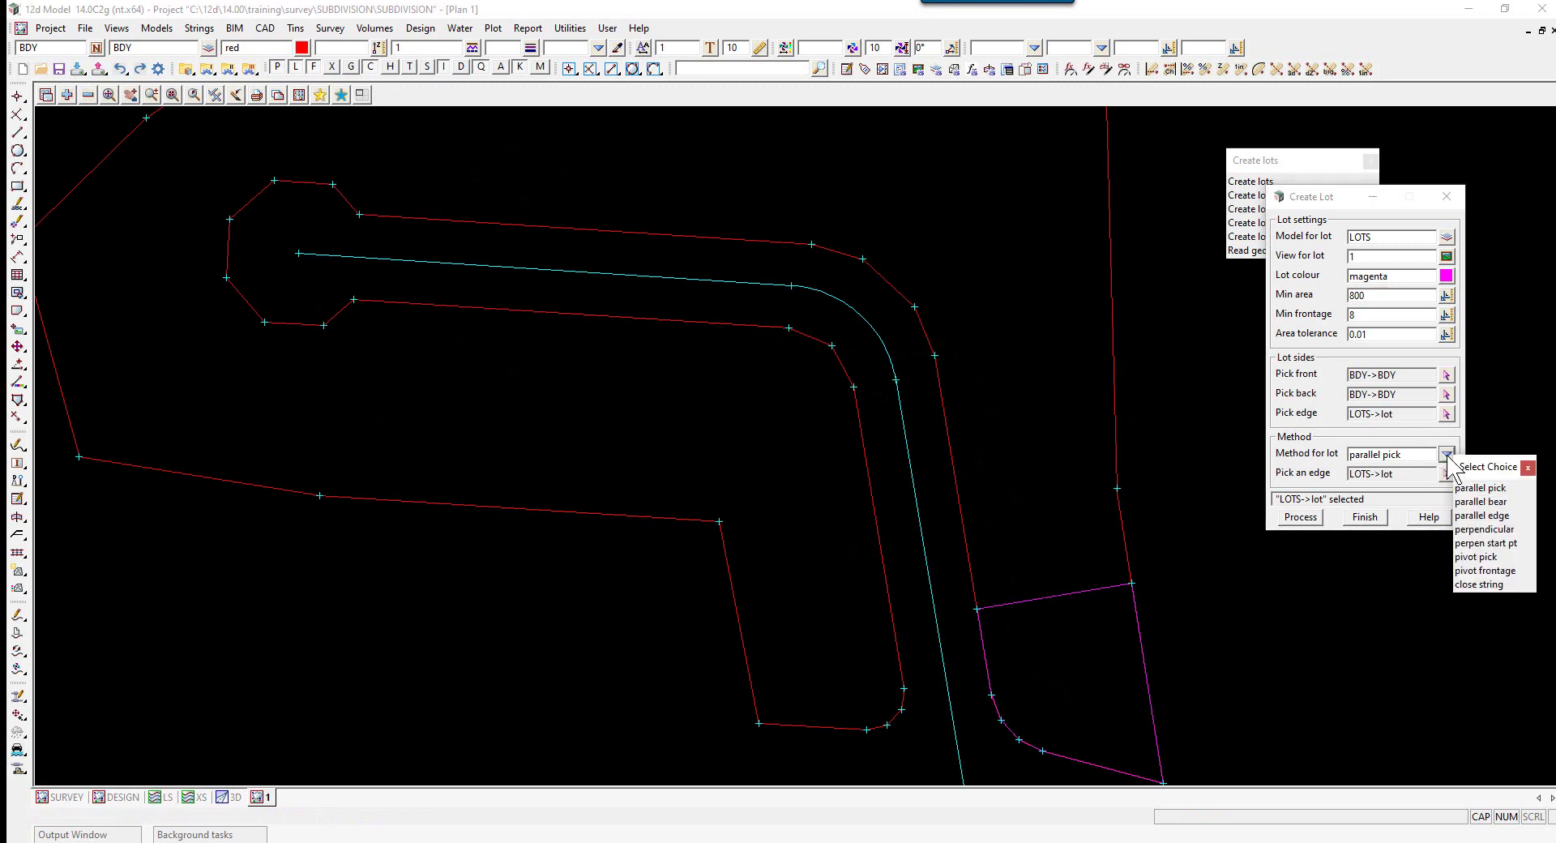
Step: Add two more lots with parallel pick off the first lot's edge, then minimize the panel
click(1447, 455)
click(1468, 487)
click(1447, 474)
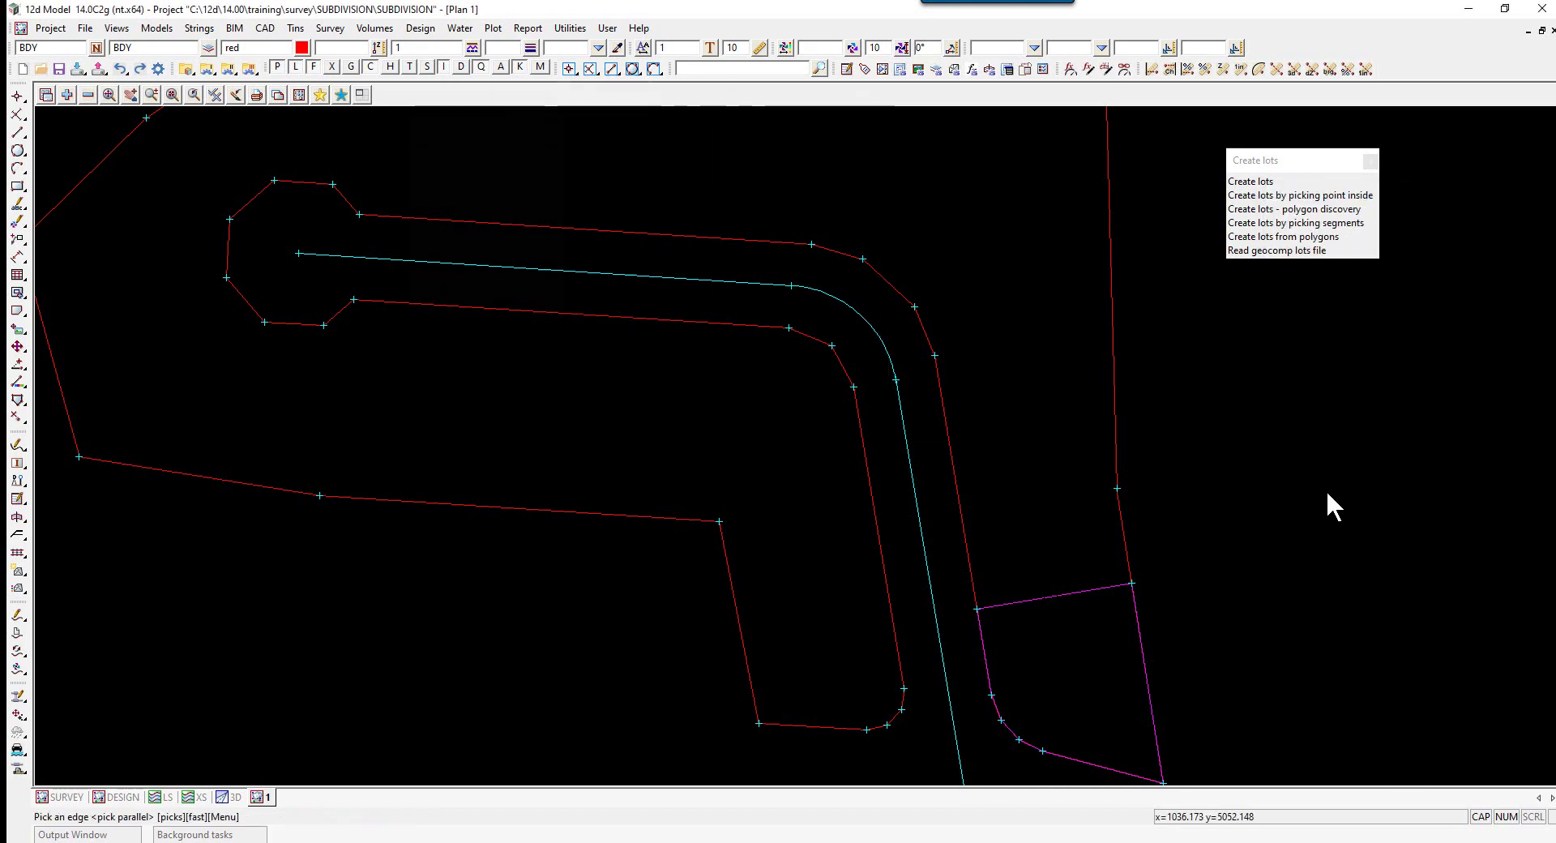
middle_click(1046, 601)
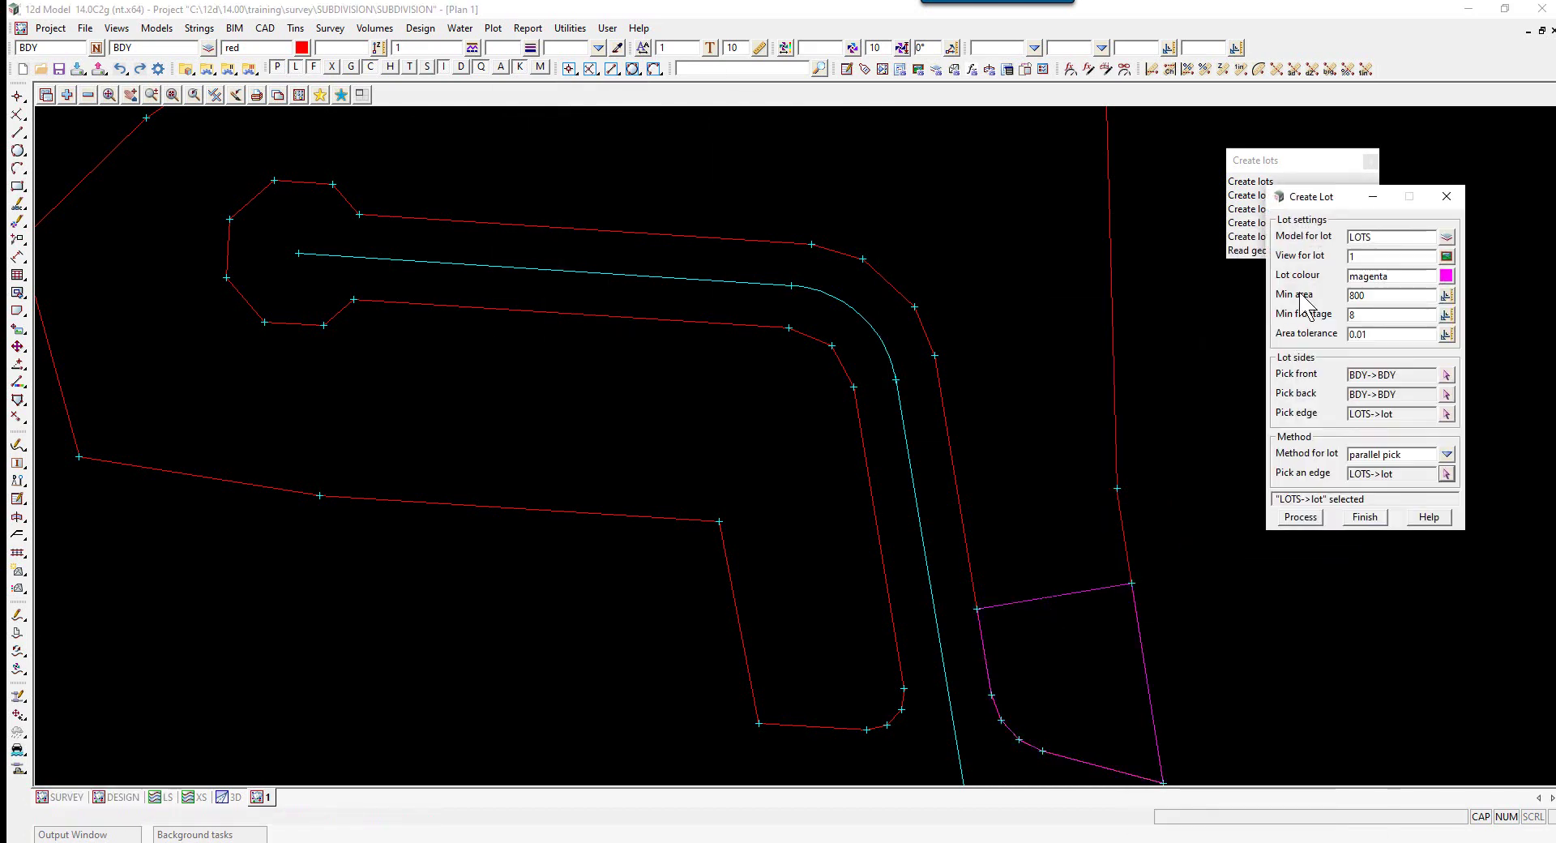
click(1299, 518)
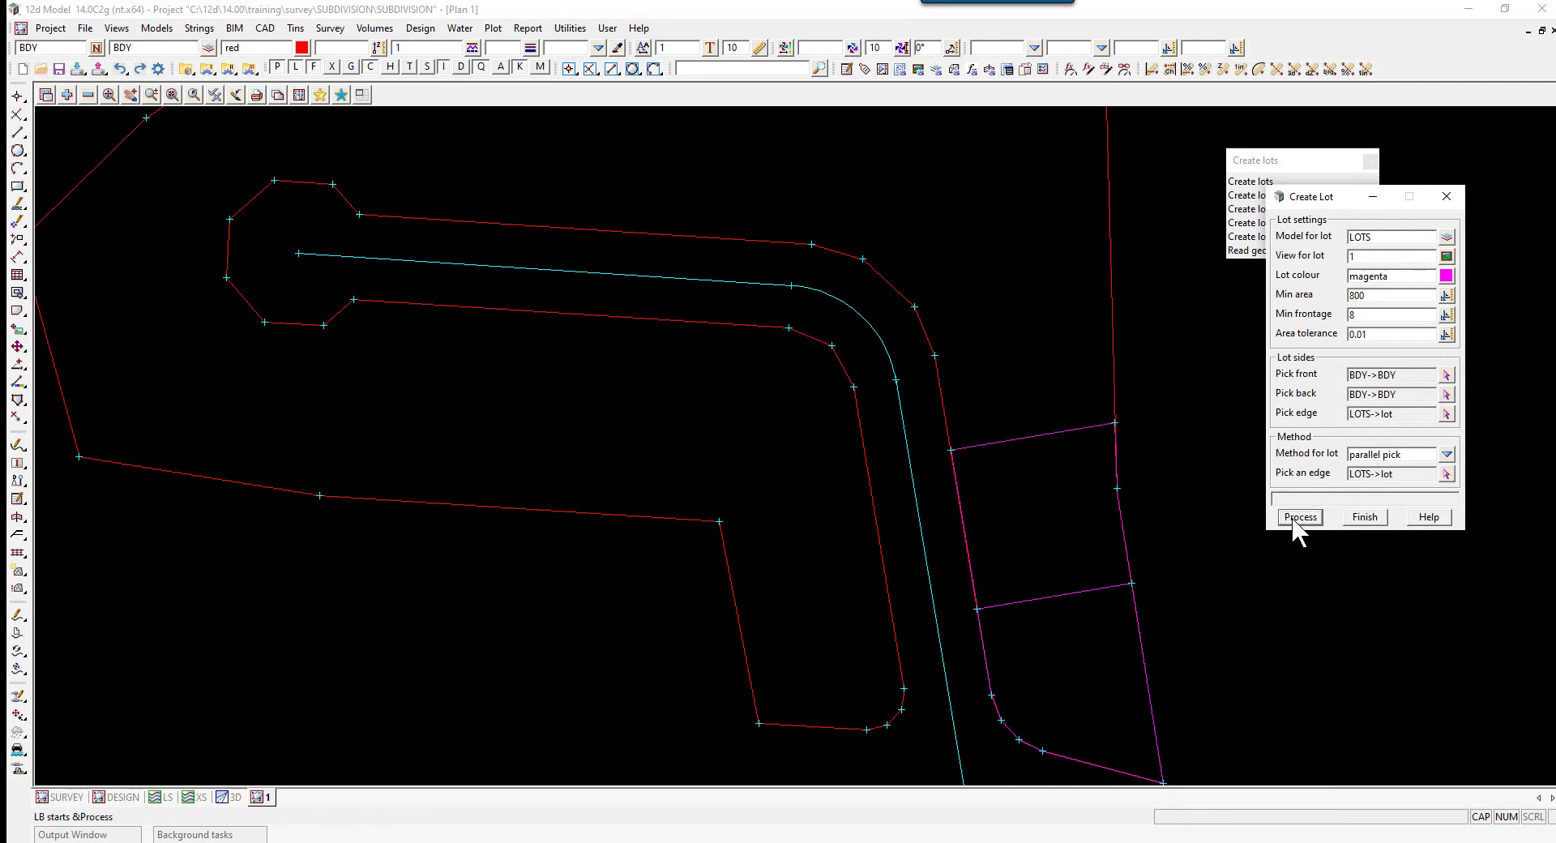
click(1297, 519)
scroll(754, 486, down, 2)
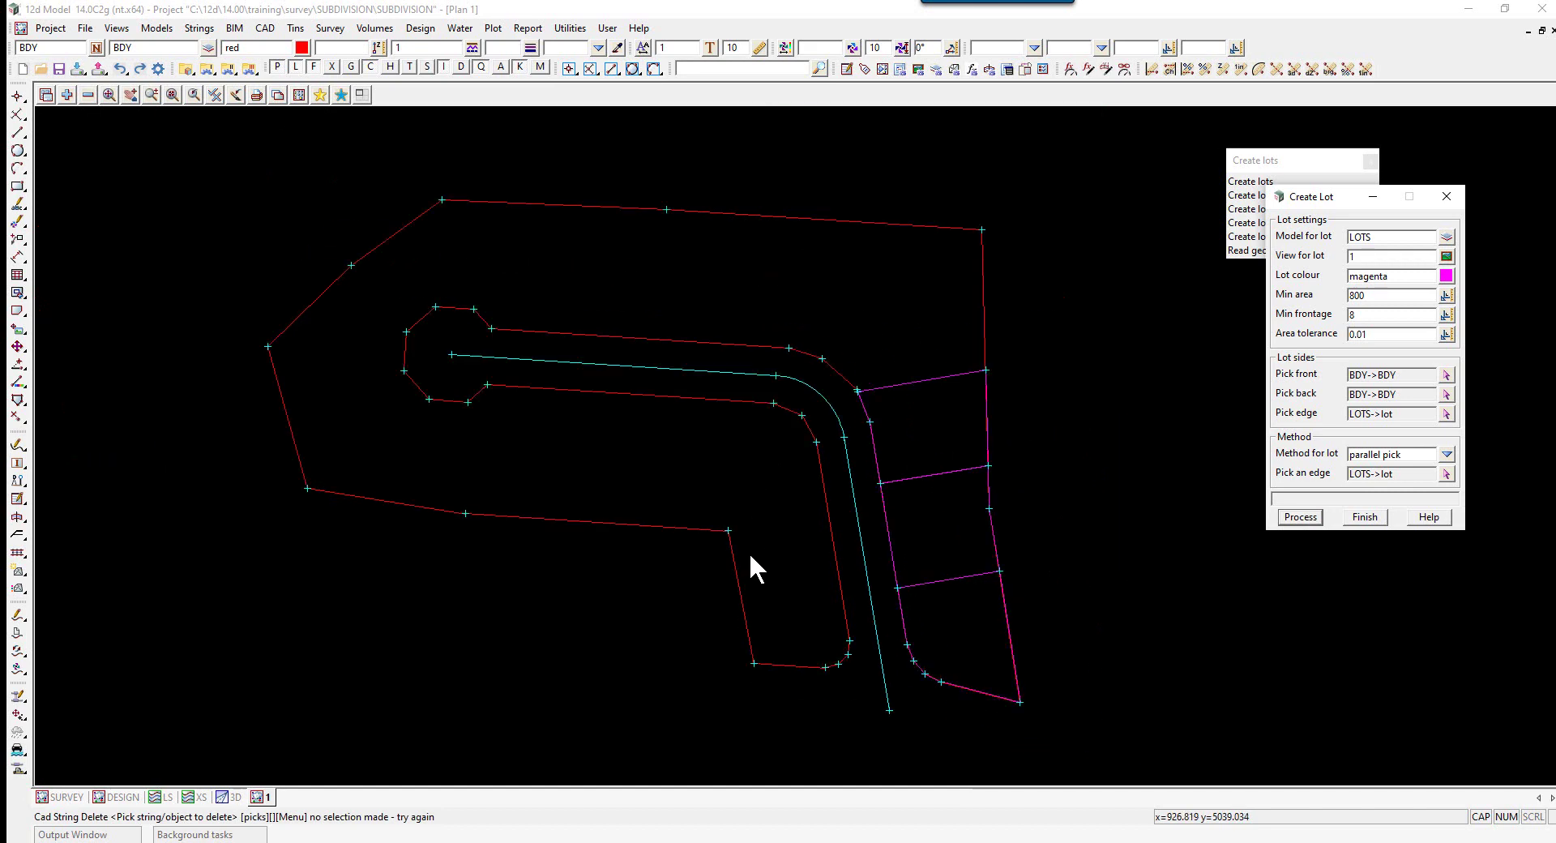
click(1372, 197)
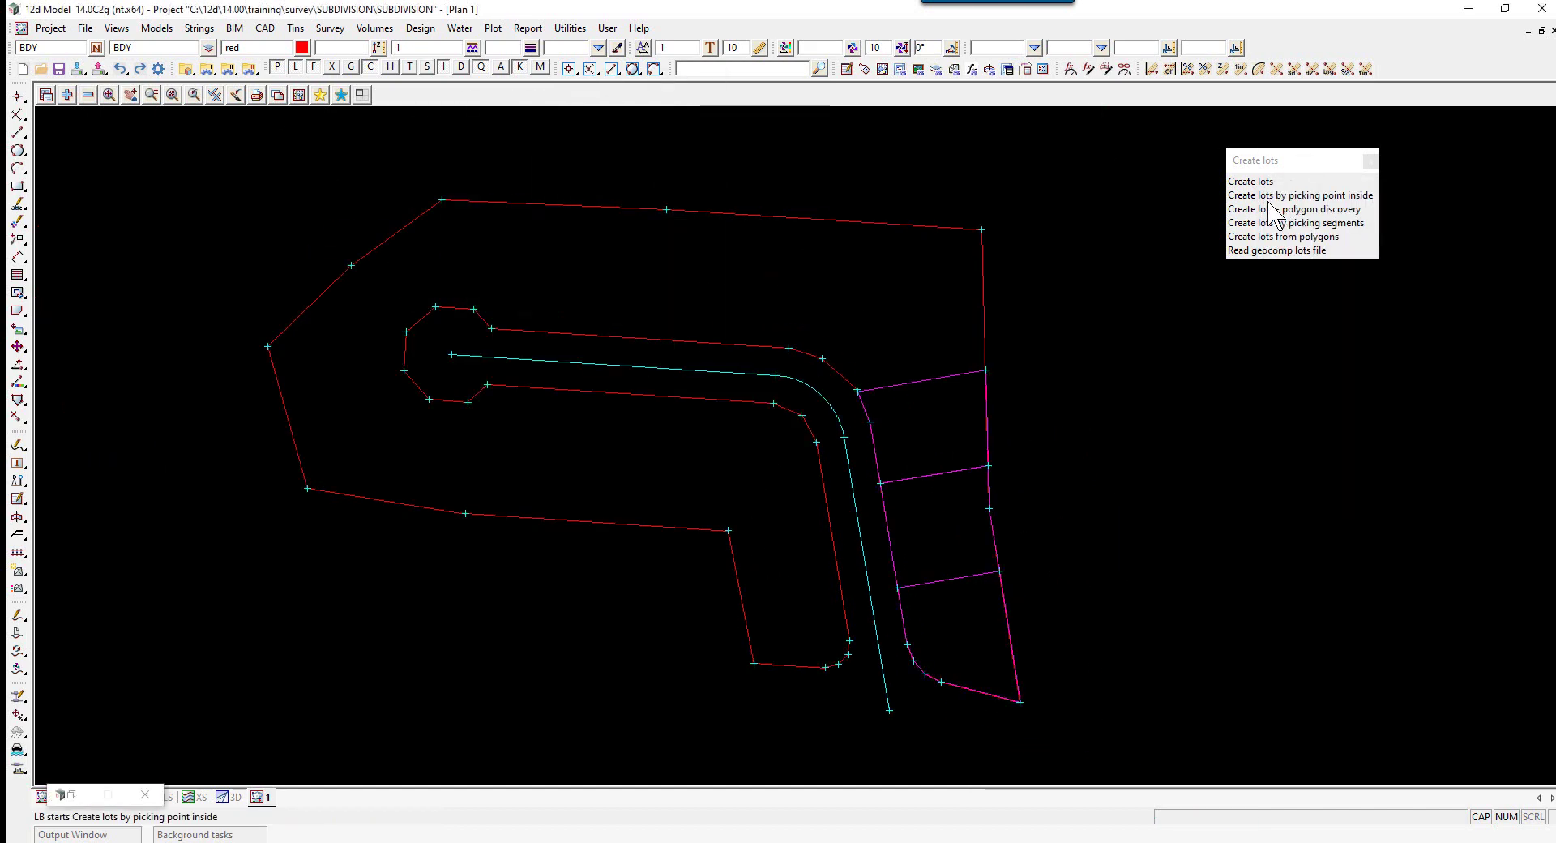
Step: Set Create lots by picking segments to model LOTS, magenta, with Joint first and last segments ticked
scroll(874, 210, up, 1)
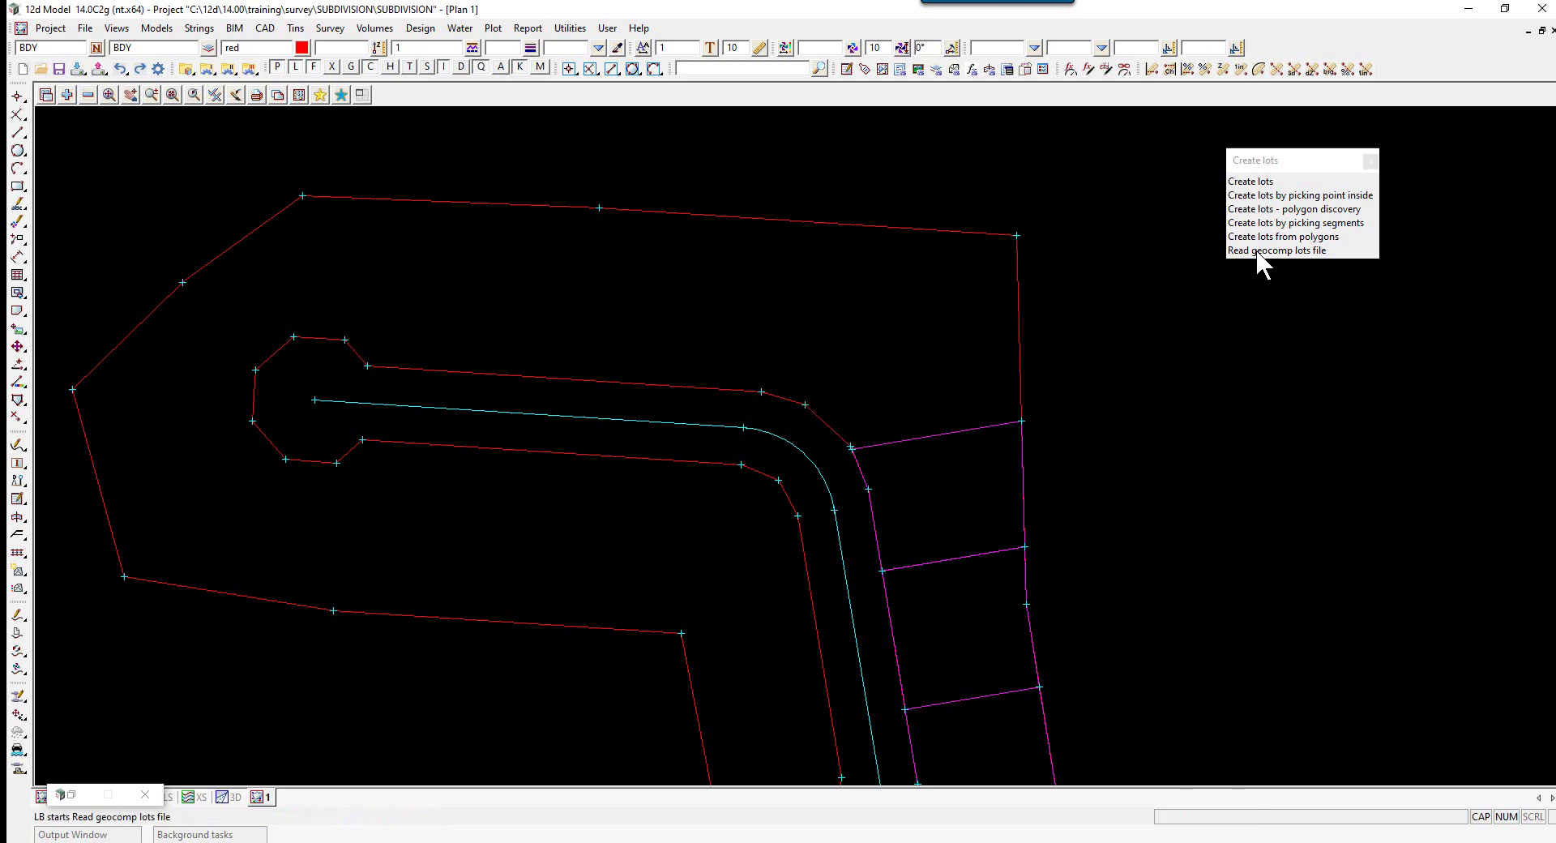
click(1257, 225)
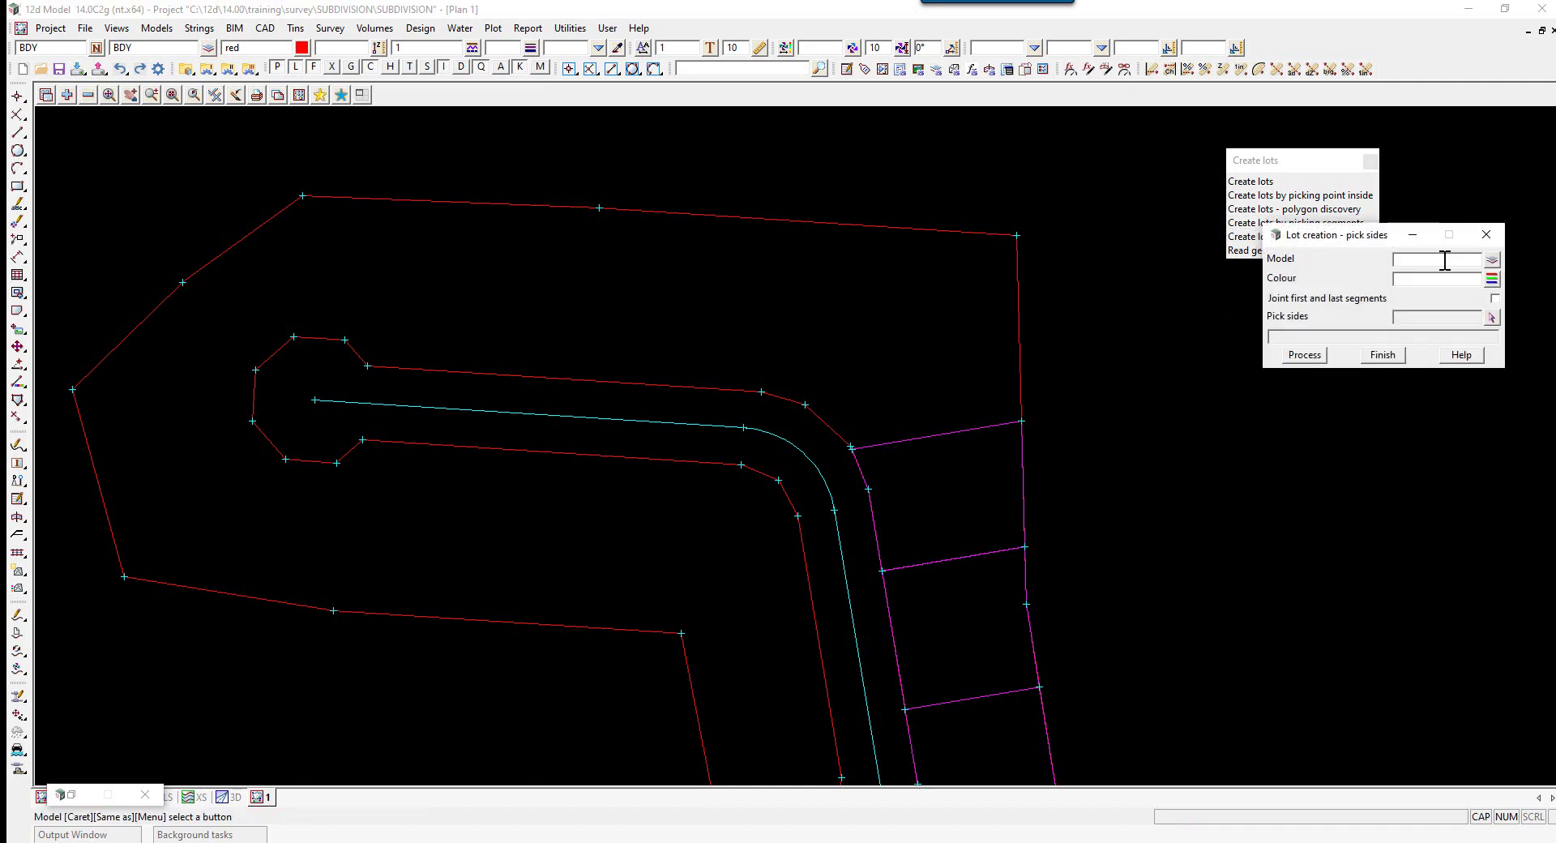
click(1412, 234)
mouse_move(946, 435)
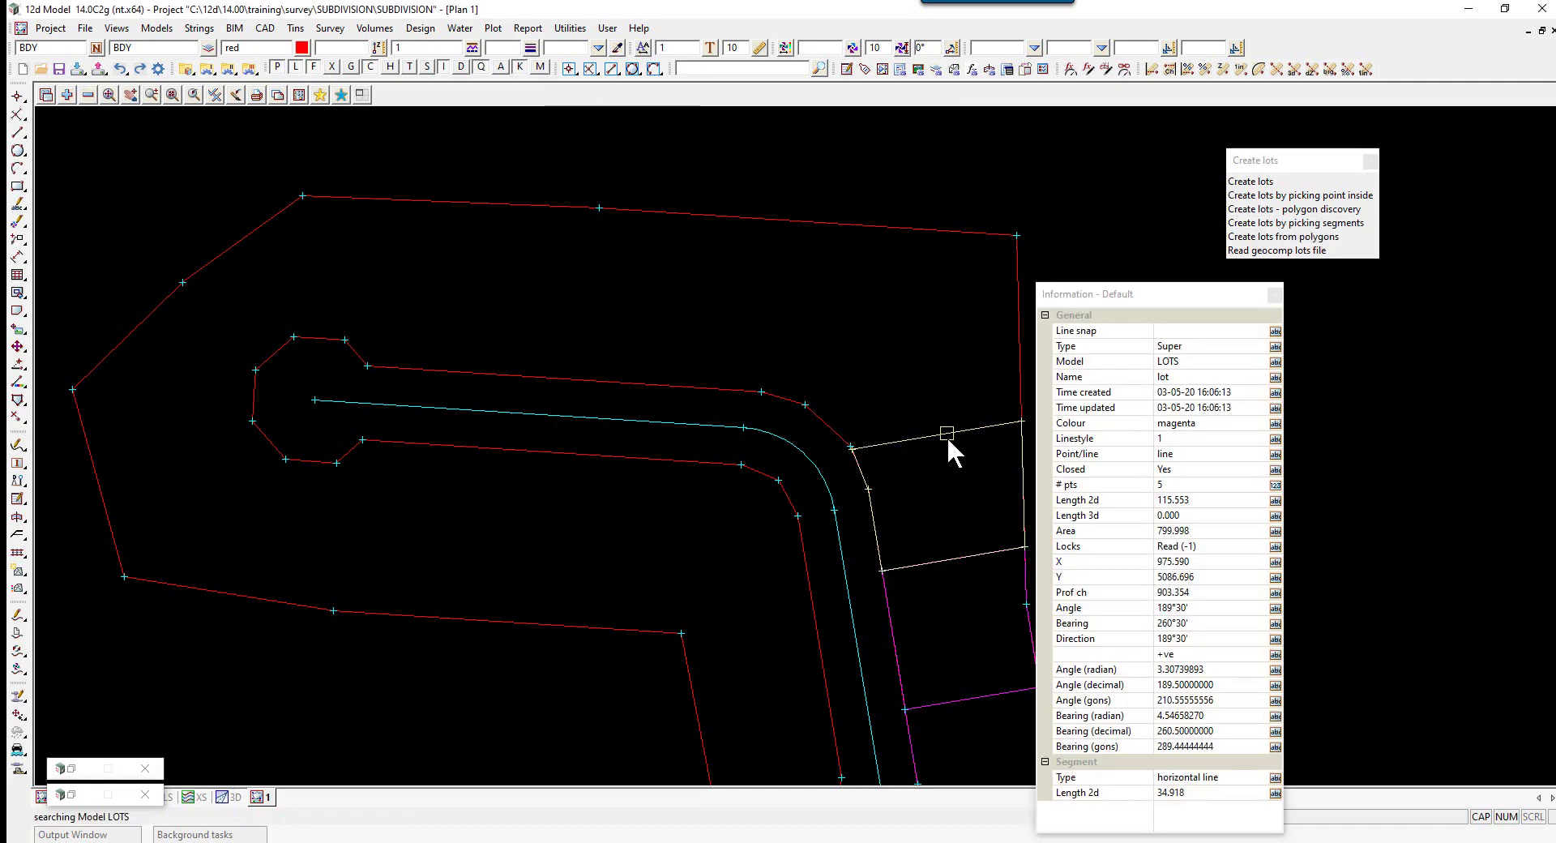
click(1420, 280)
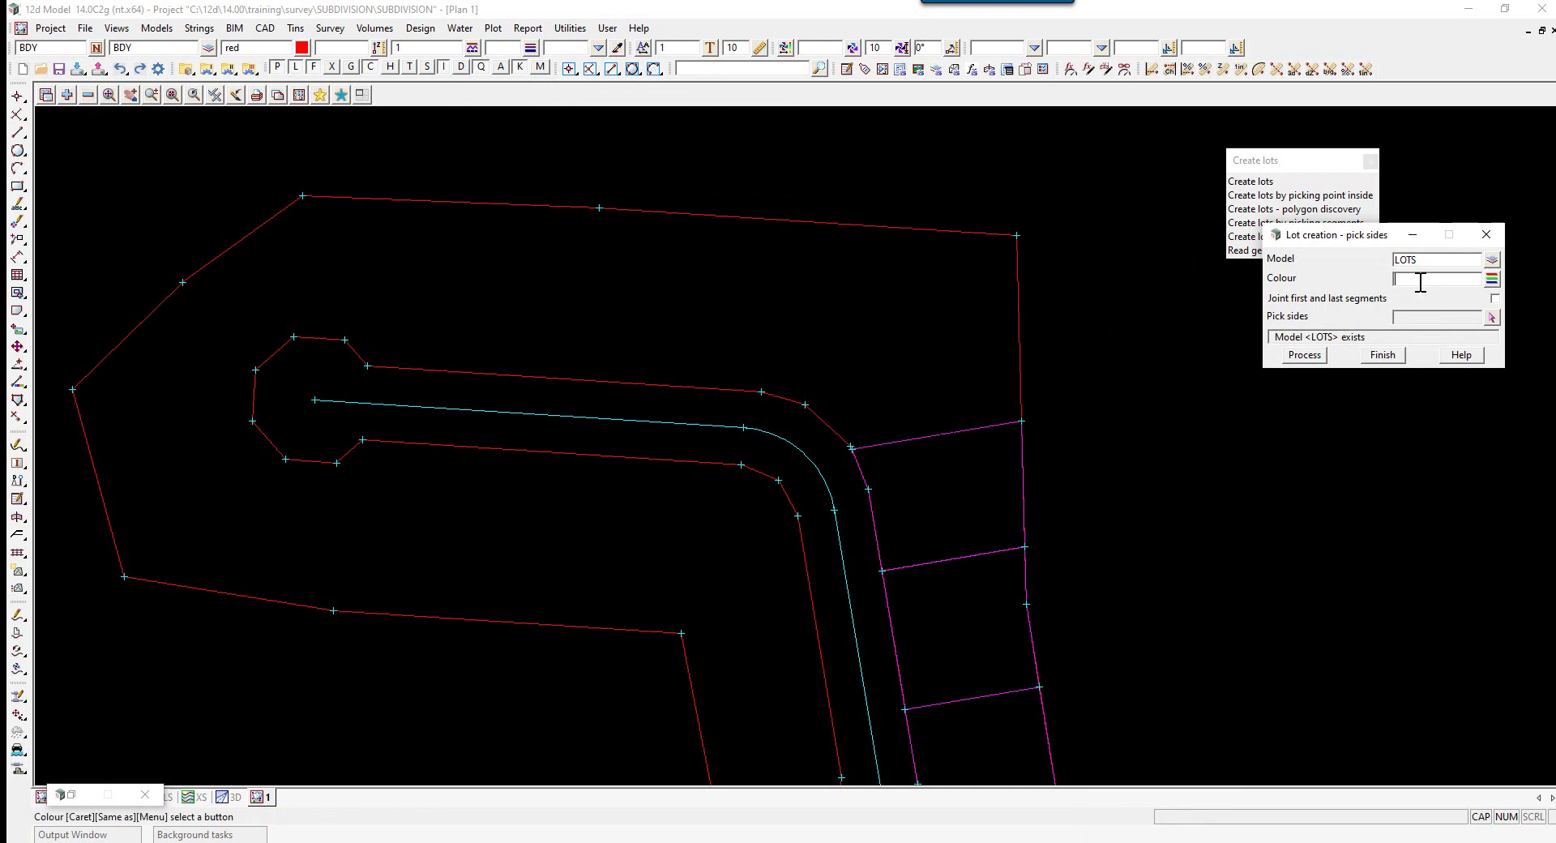
middle_click(1421, 280)
click(960, 430)
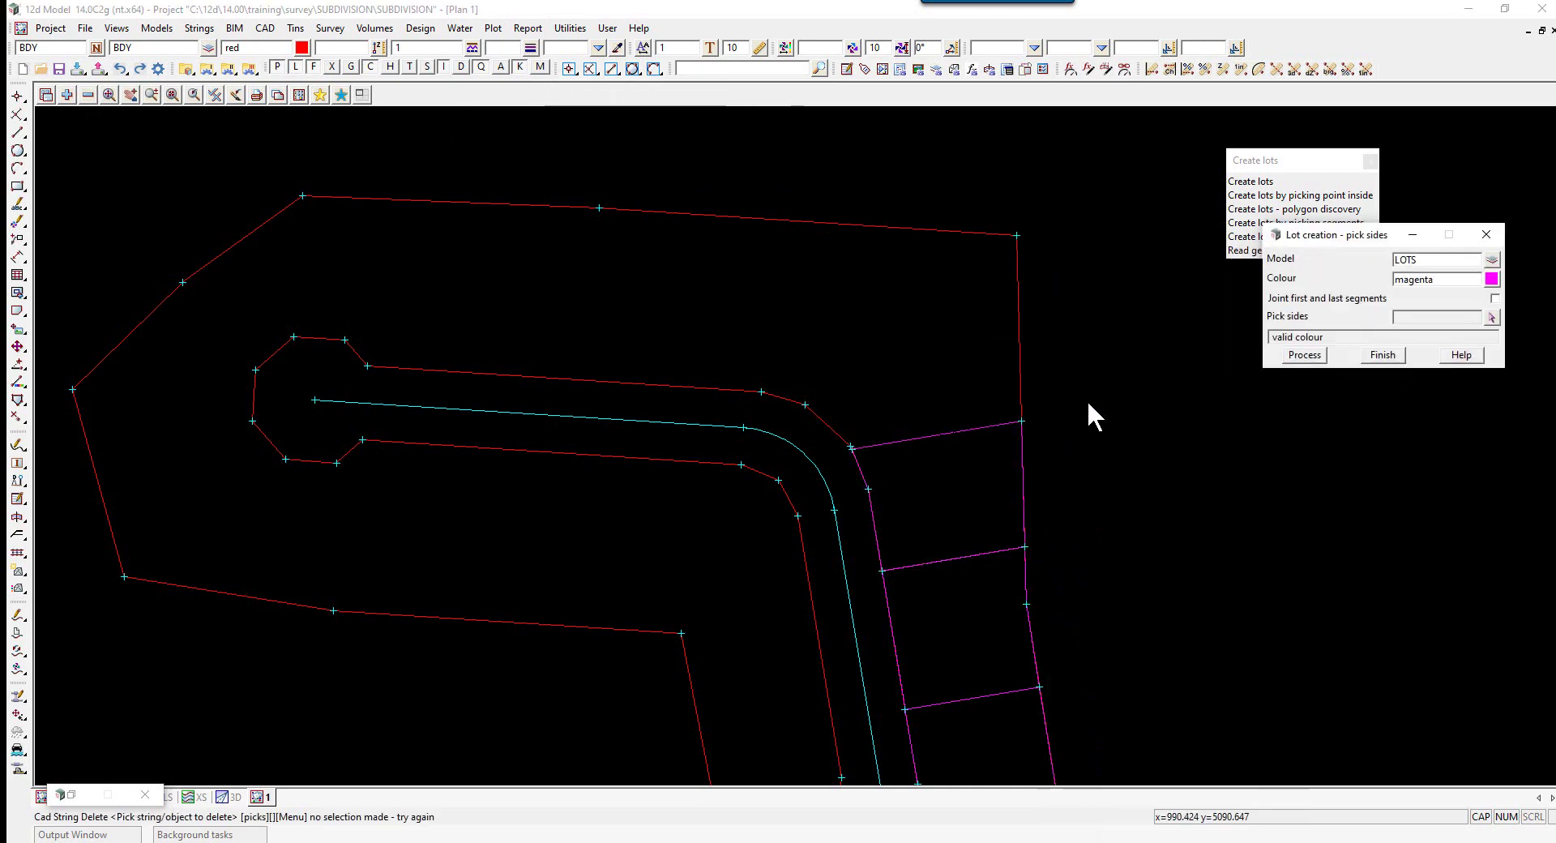
click(1496, 299)
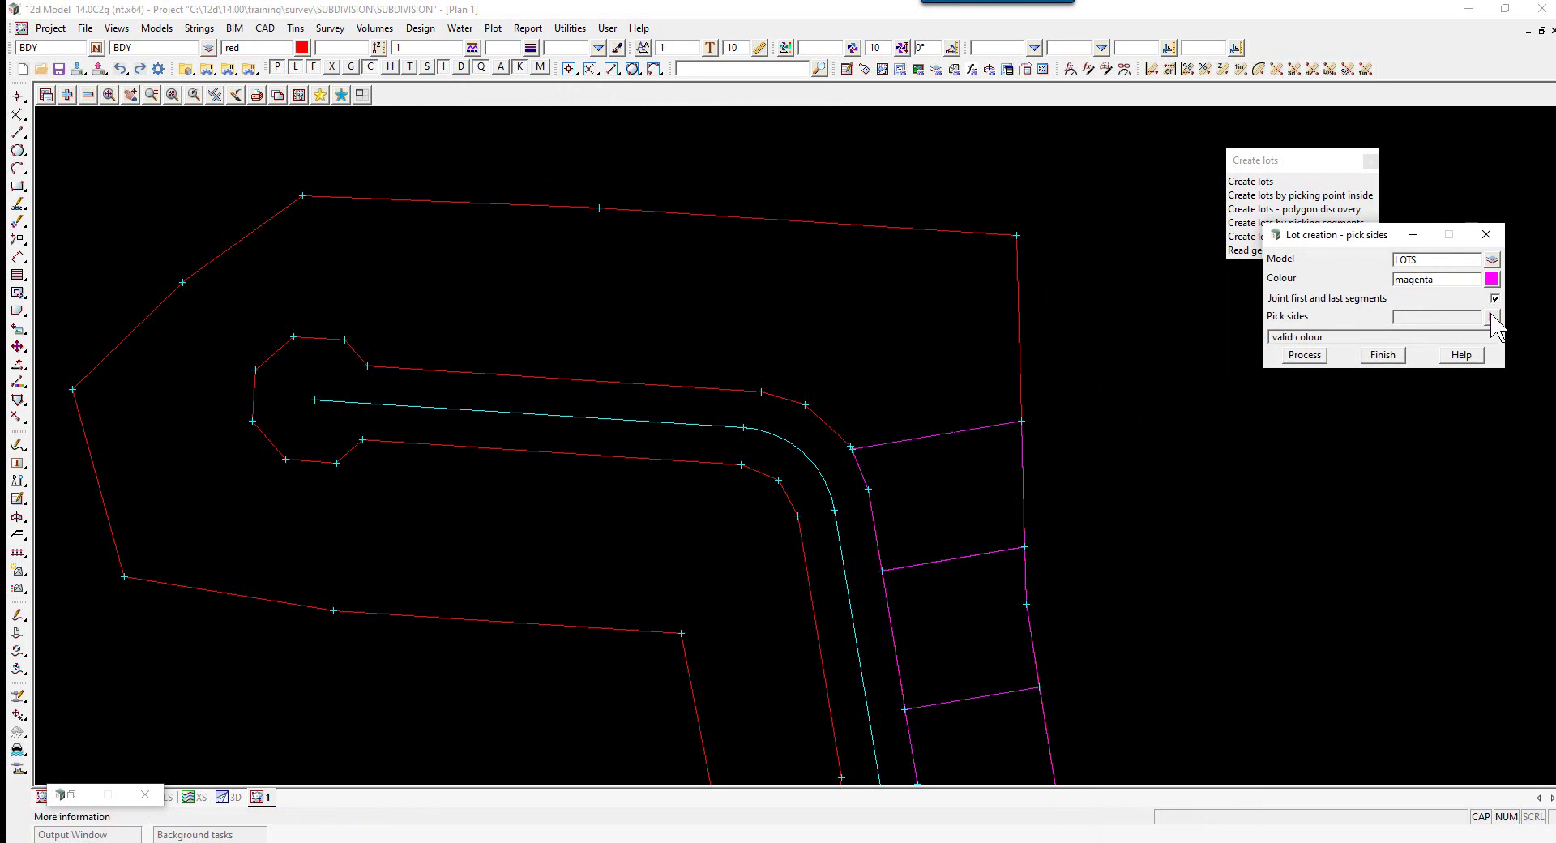
Step: Pick sides BDY, lot edge, BDY, BDY and process the closed corner lot
click(1493, 319)
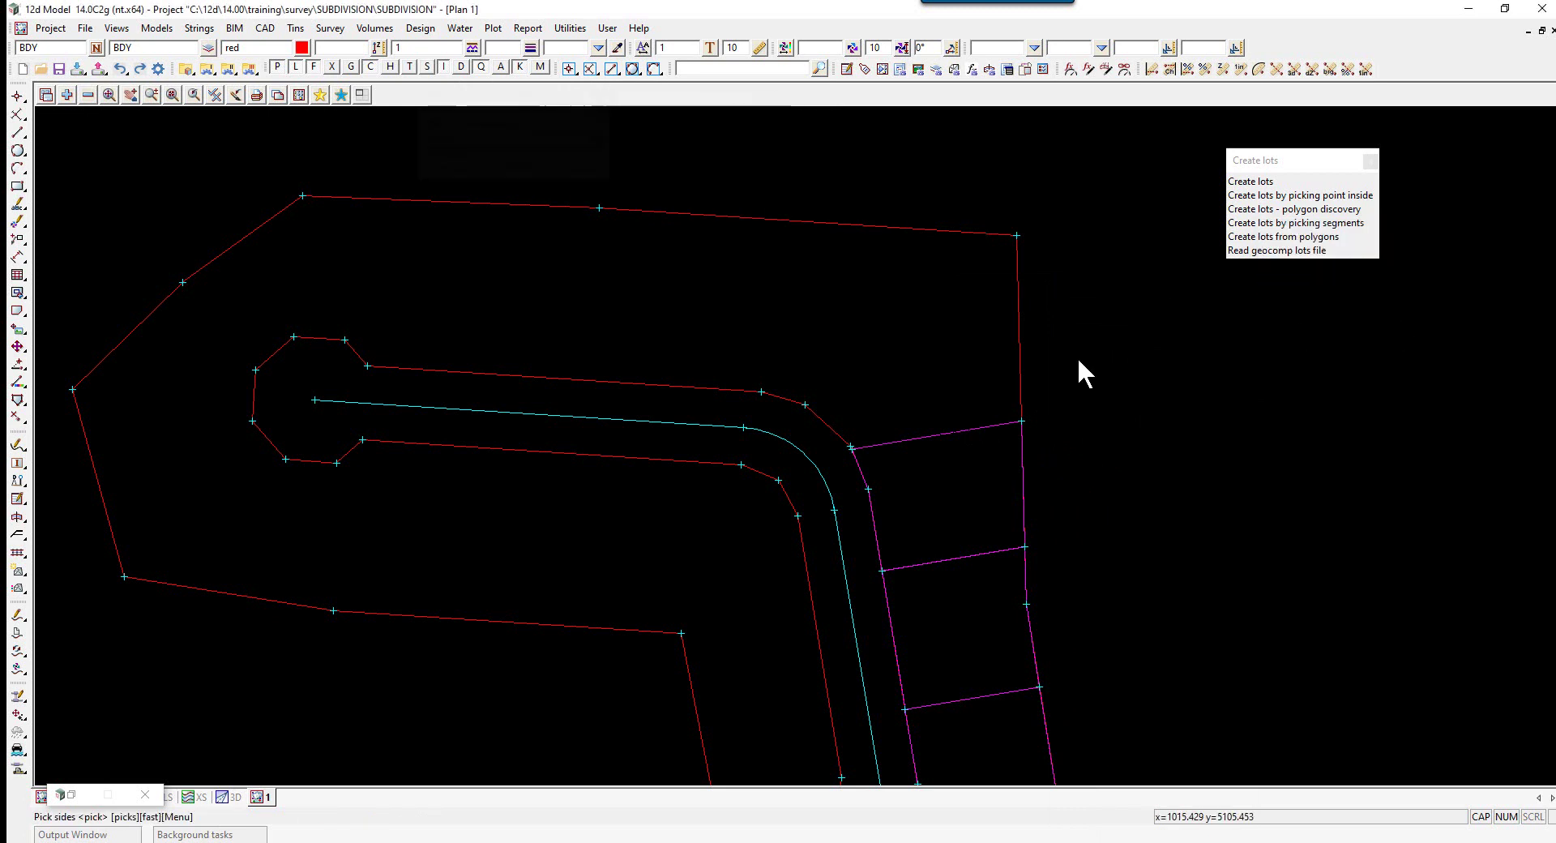
click(1019, 325)
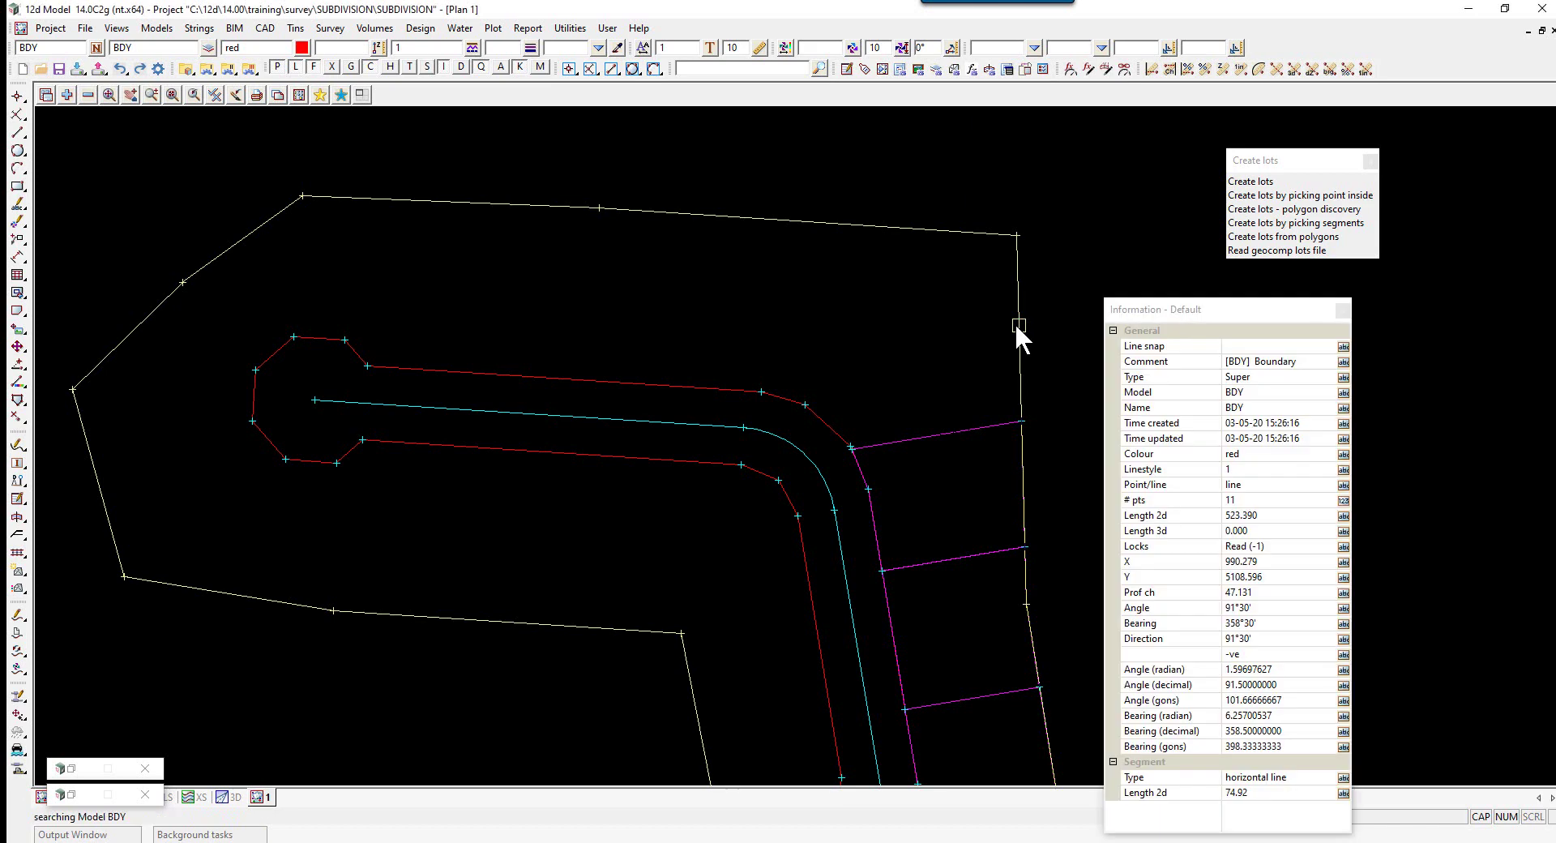
middle_click(1018, 325)
click(922, 437)
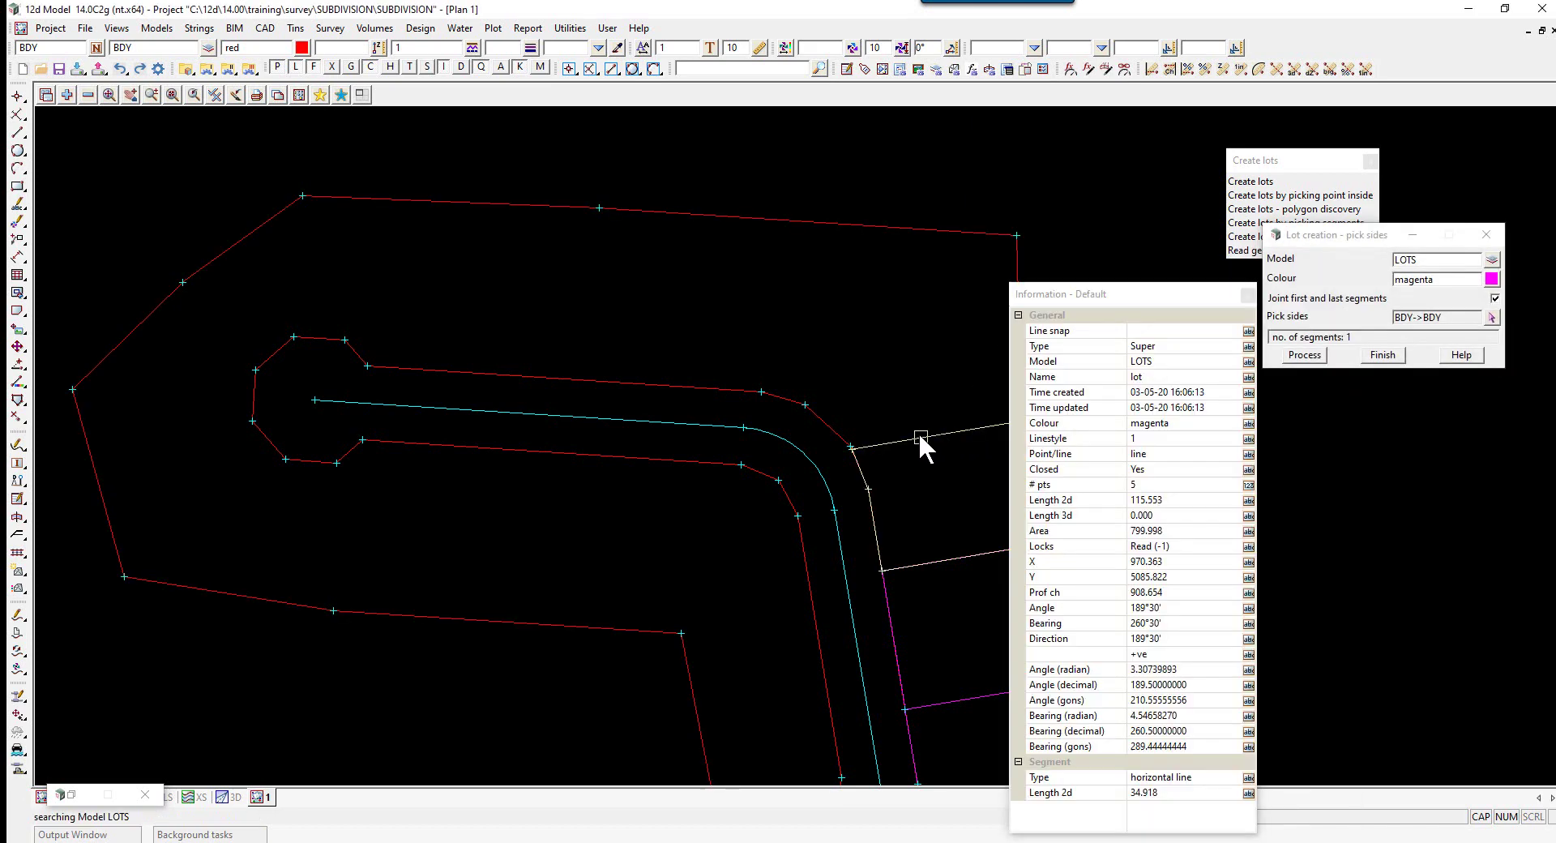
scroll(835, 449, up, 4)
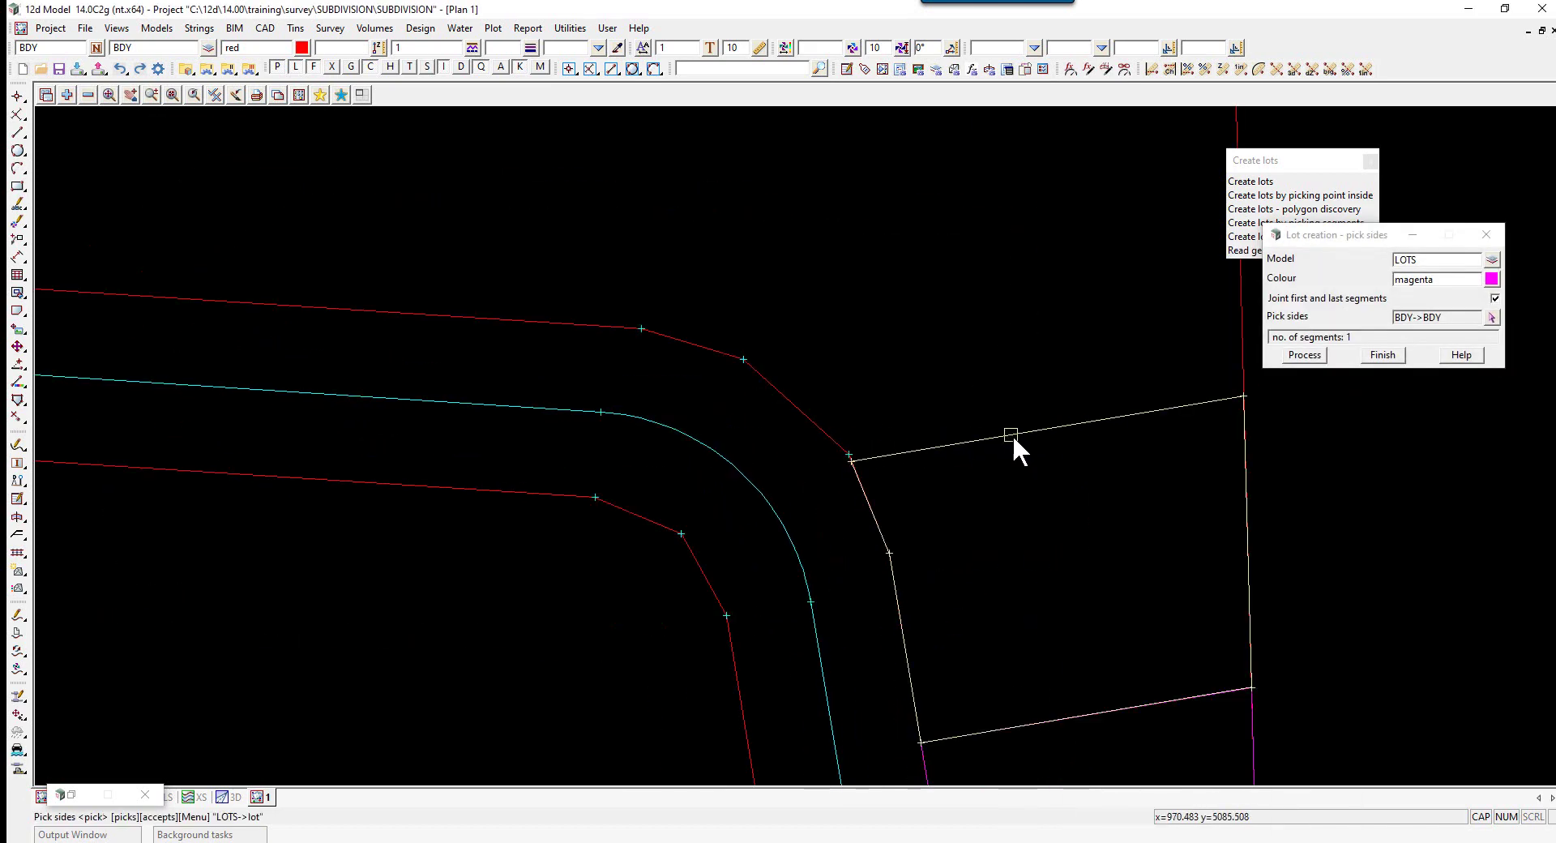
middle_click(1014, 434)
scroll(843, 466, up, 4)
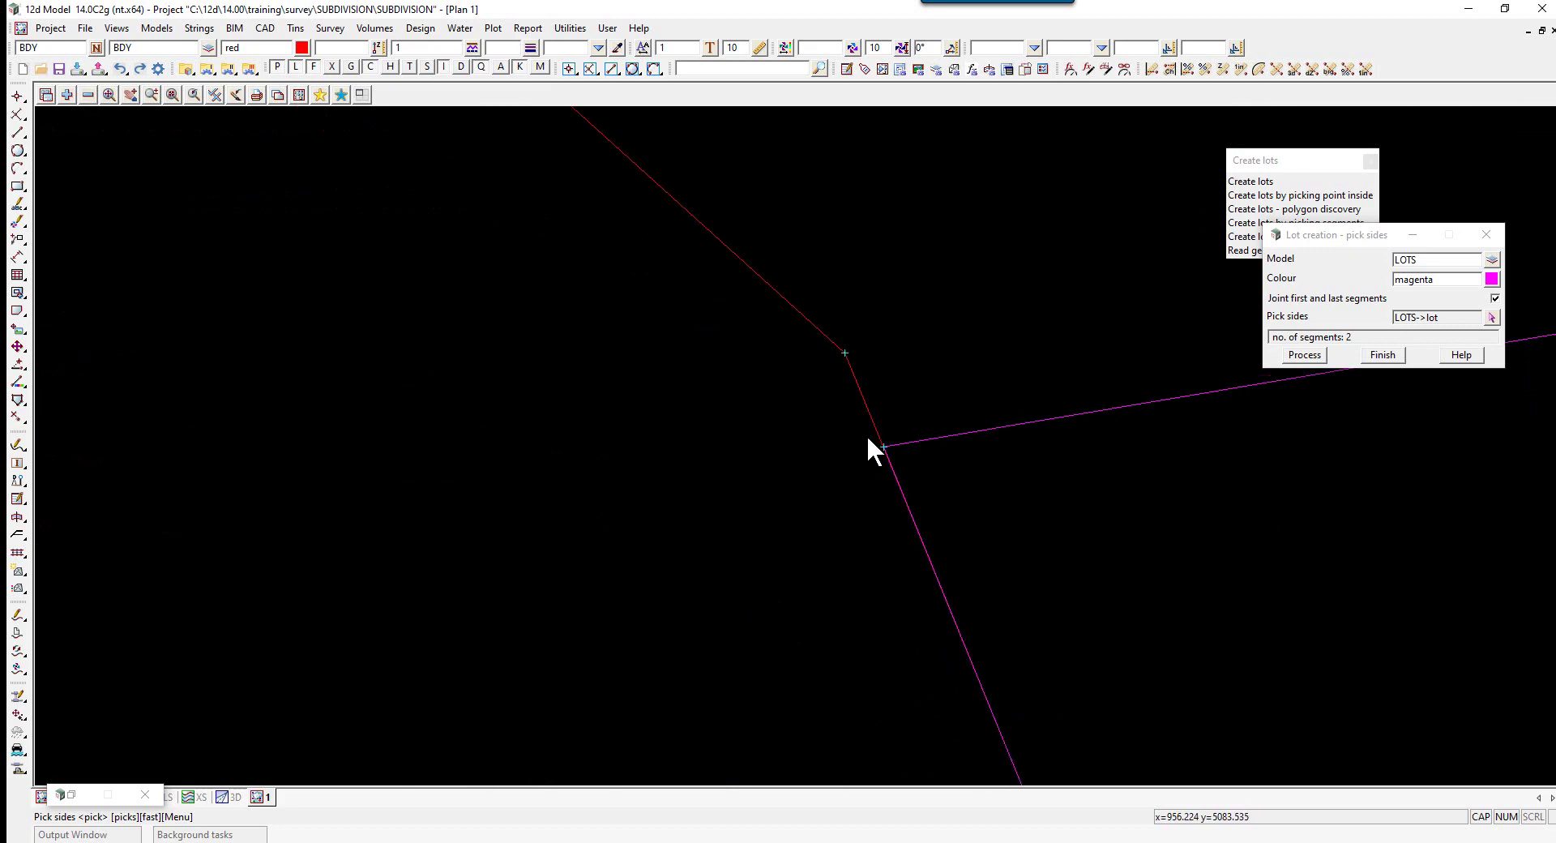
click(856, 397)
middle_click(856, 397)
click(736, 268)
middle_click(733, 284)
scroll(733, 487, down, 4)
scroll(734, 507, down, 2)
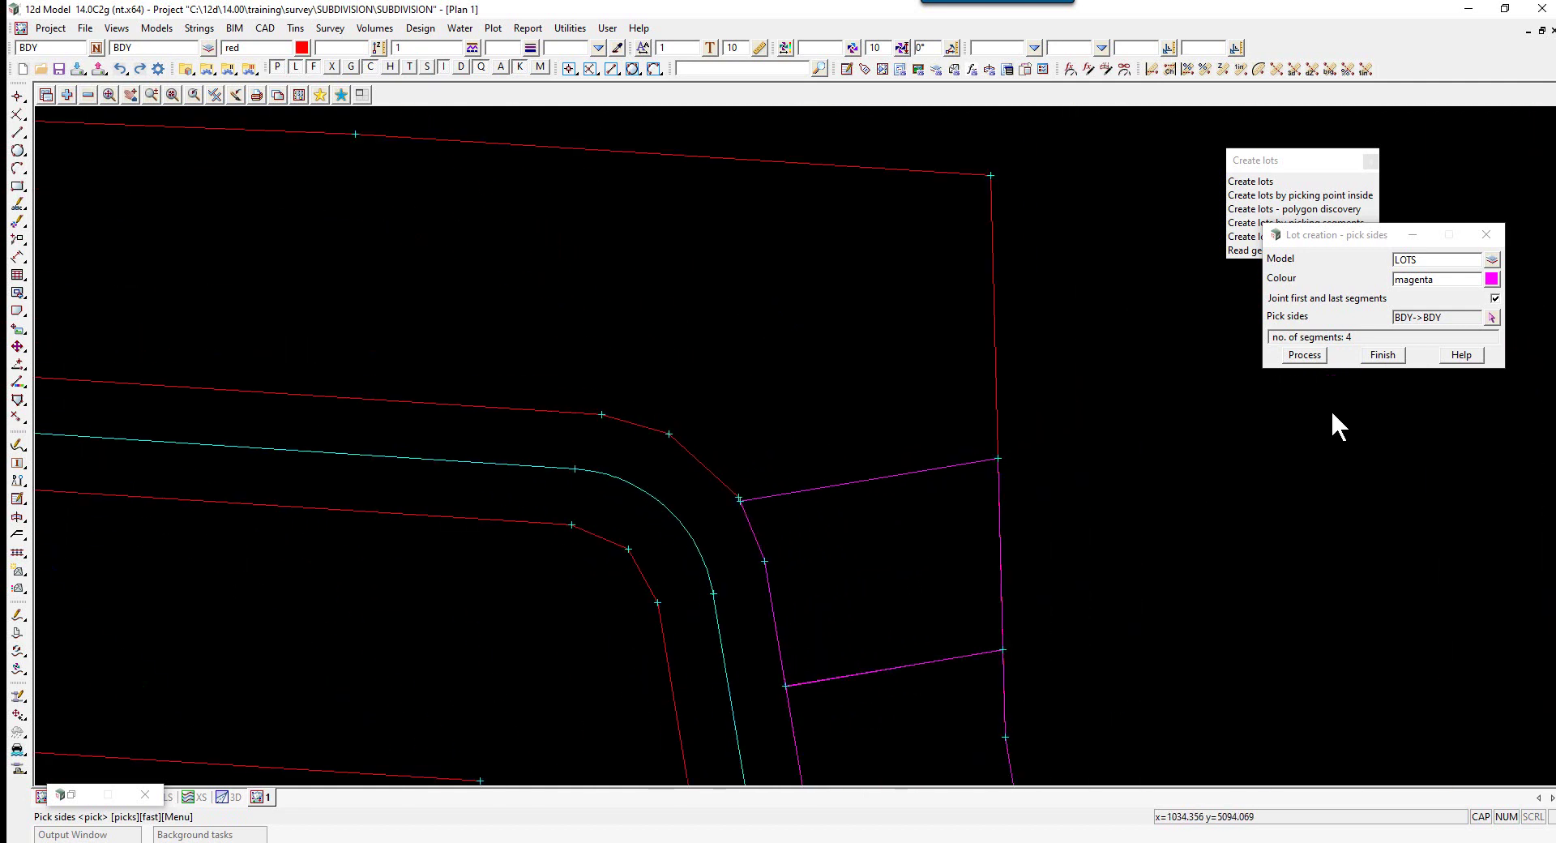
click(1314, 356)
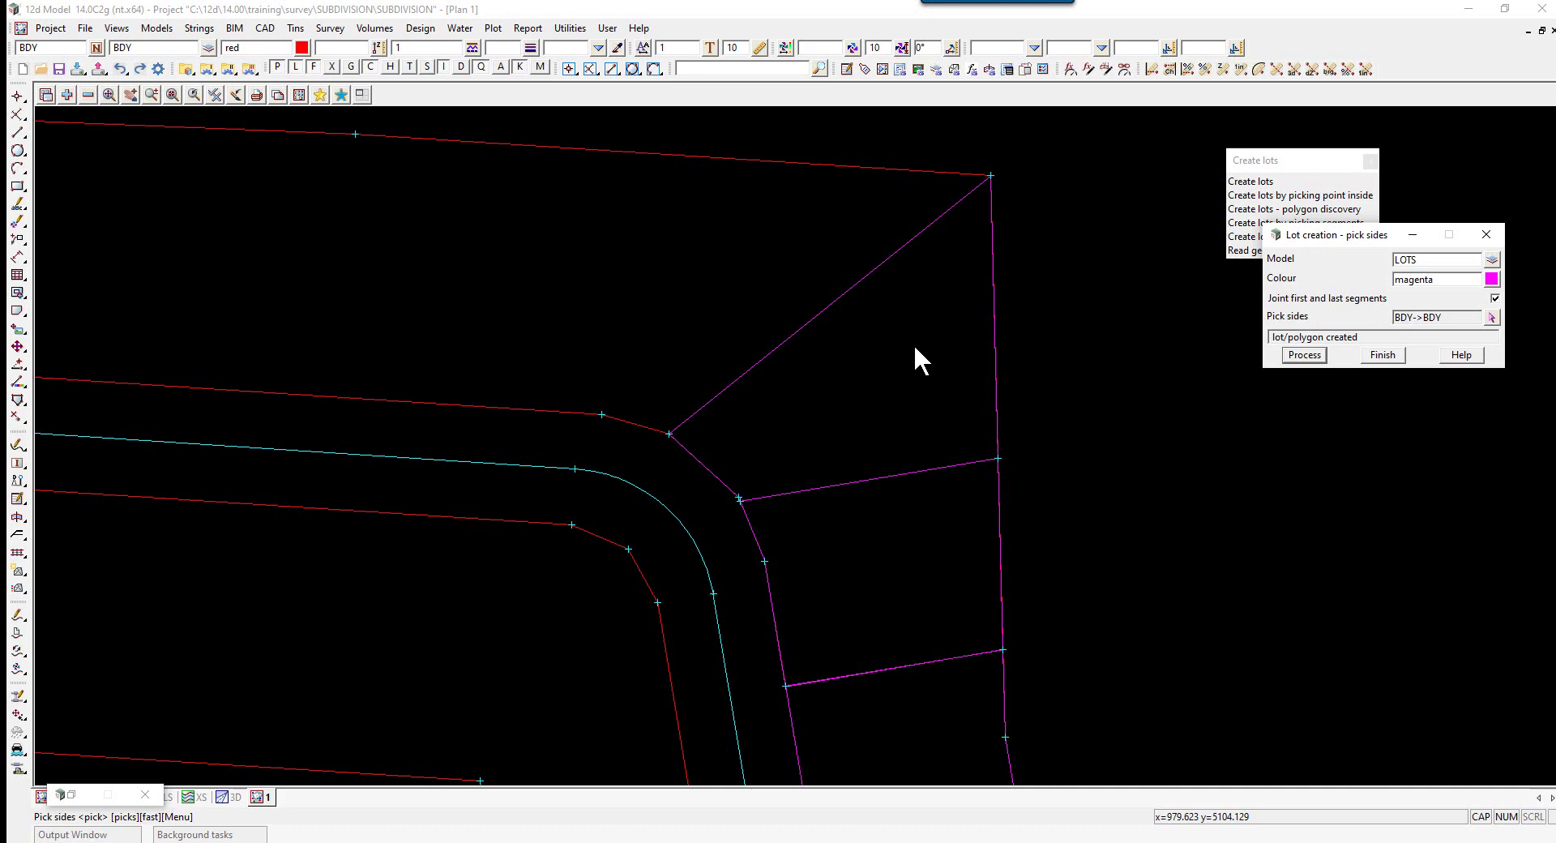
key(ctrl+i)
Step: Inquire on the new corner lot and confirm its area of 1006.009
click(845, 285)
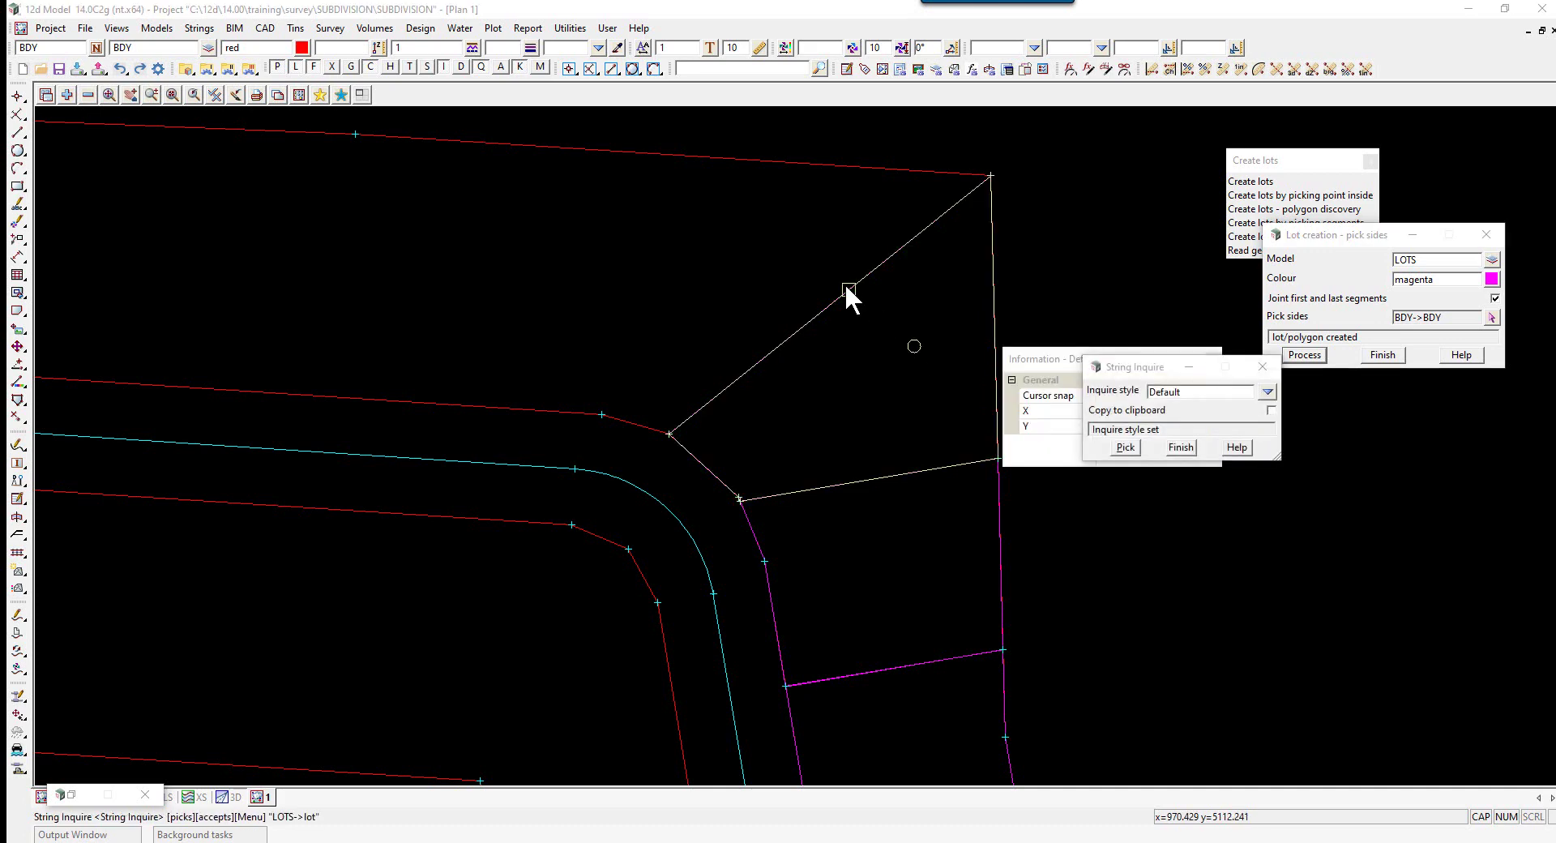
middle_click(845, 285)
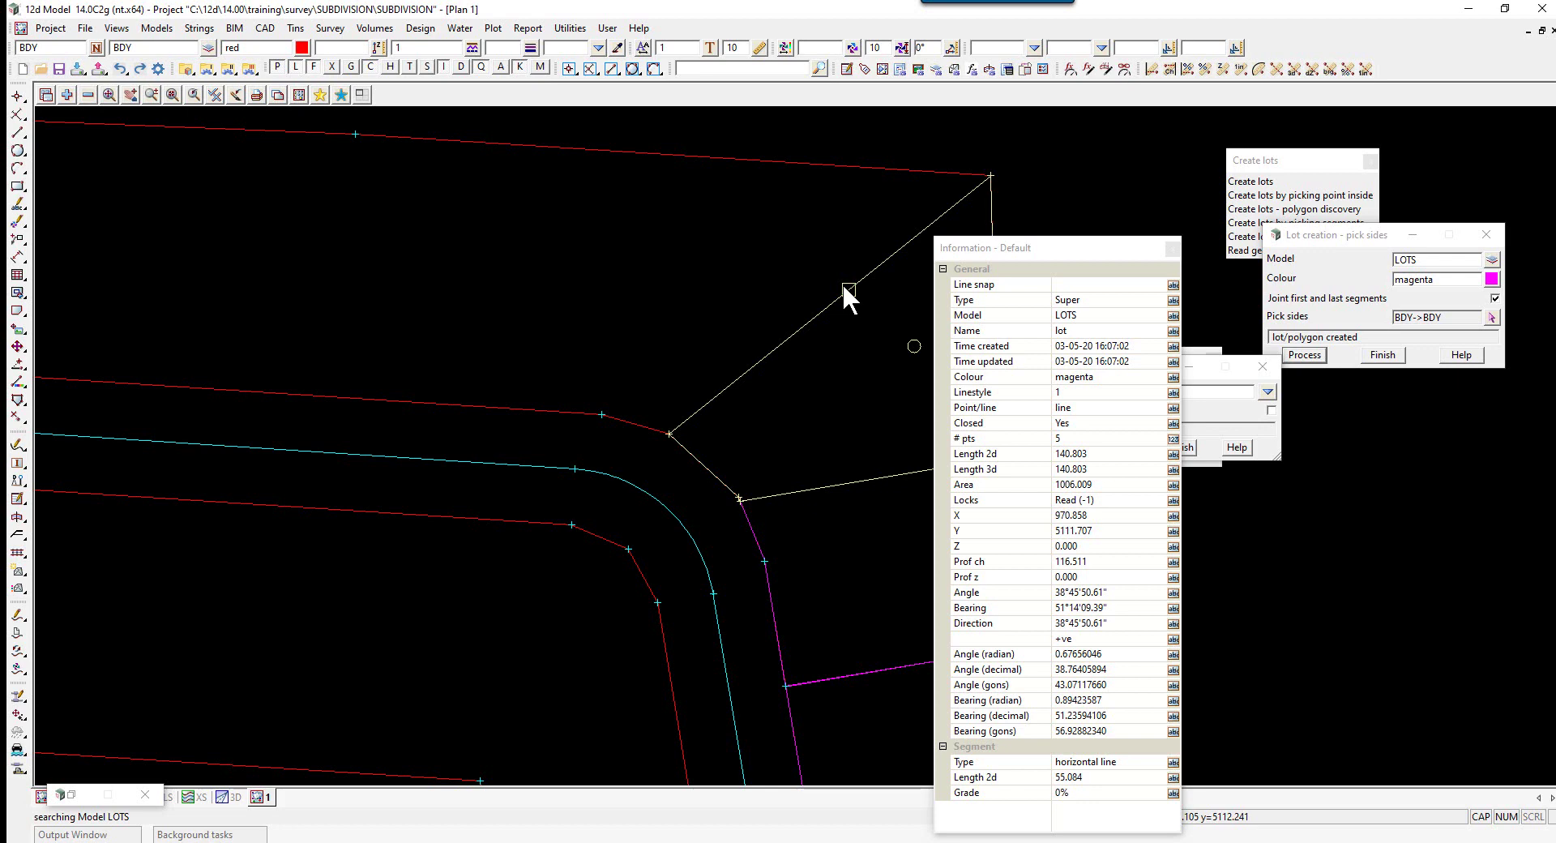
click(1182, 449)
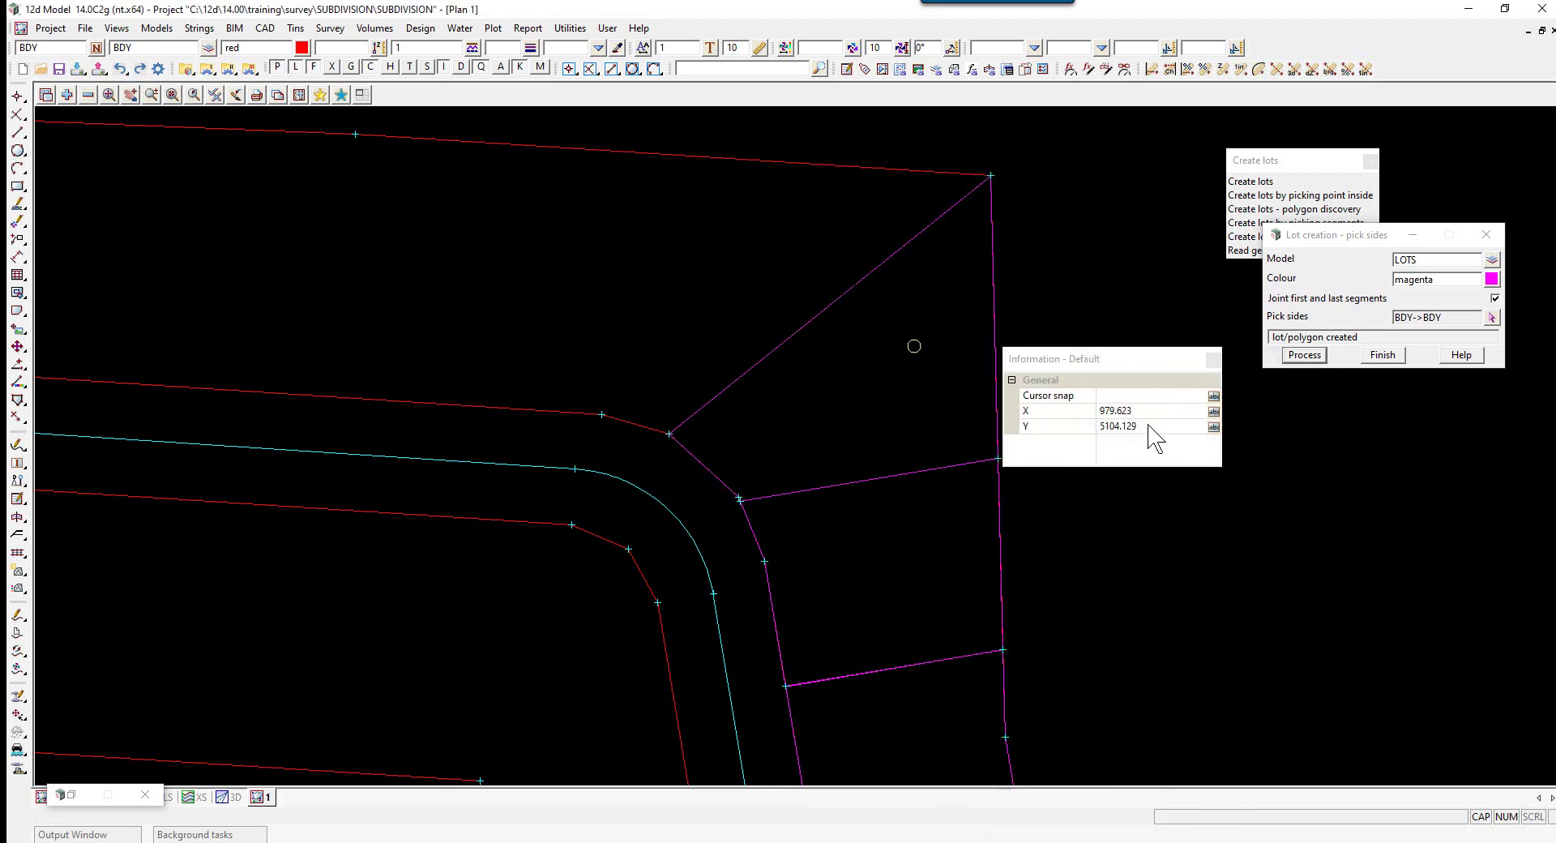
Step: Close the Information panel and finish the pick-sides lot command
click(1214, 359)
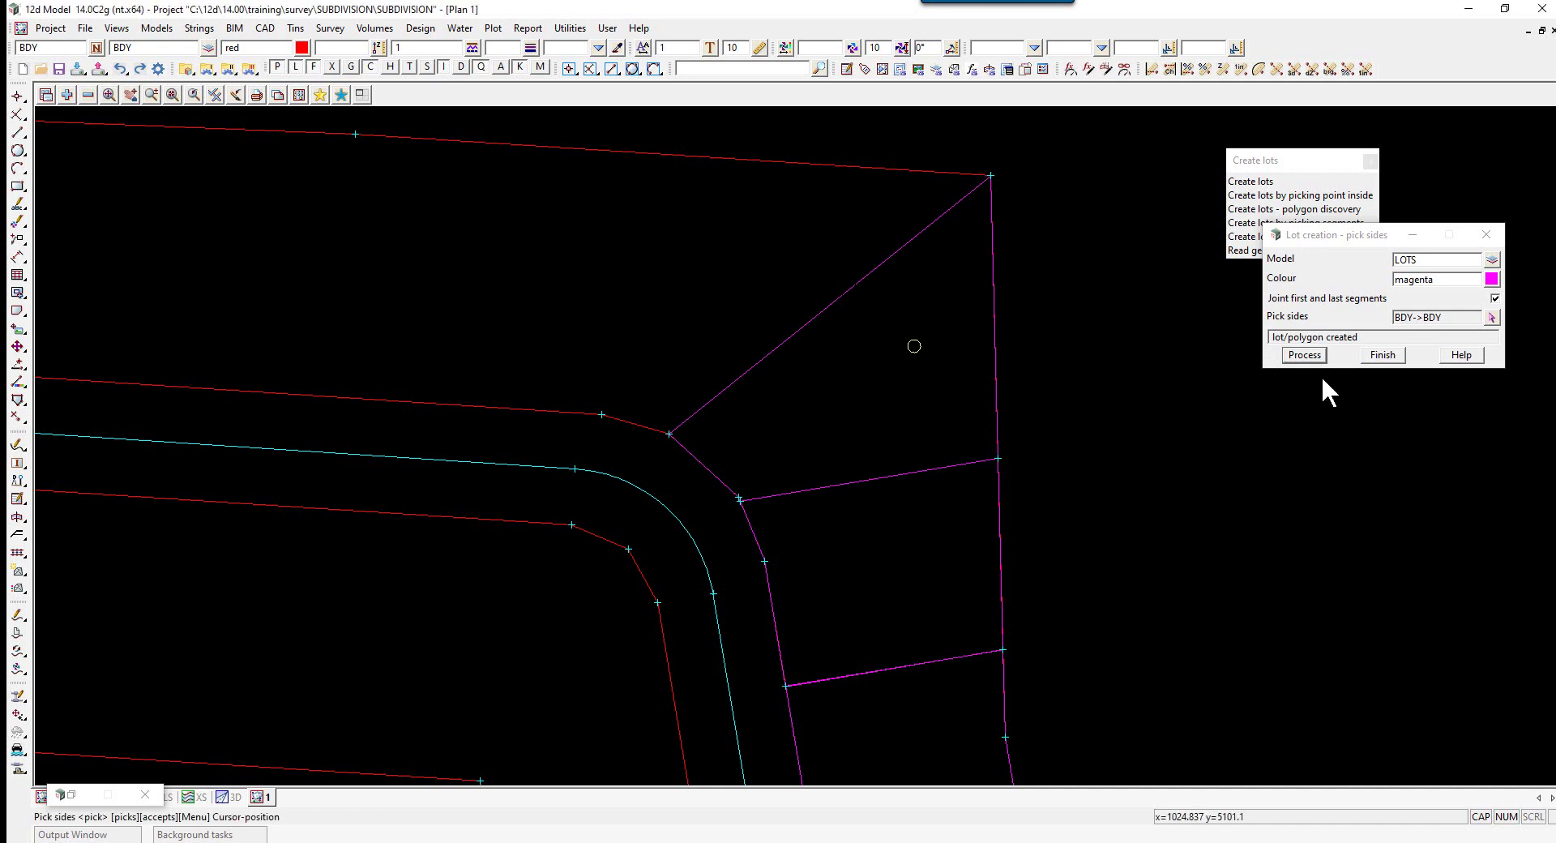
click(1392, 356)
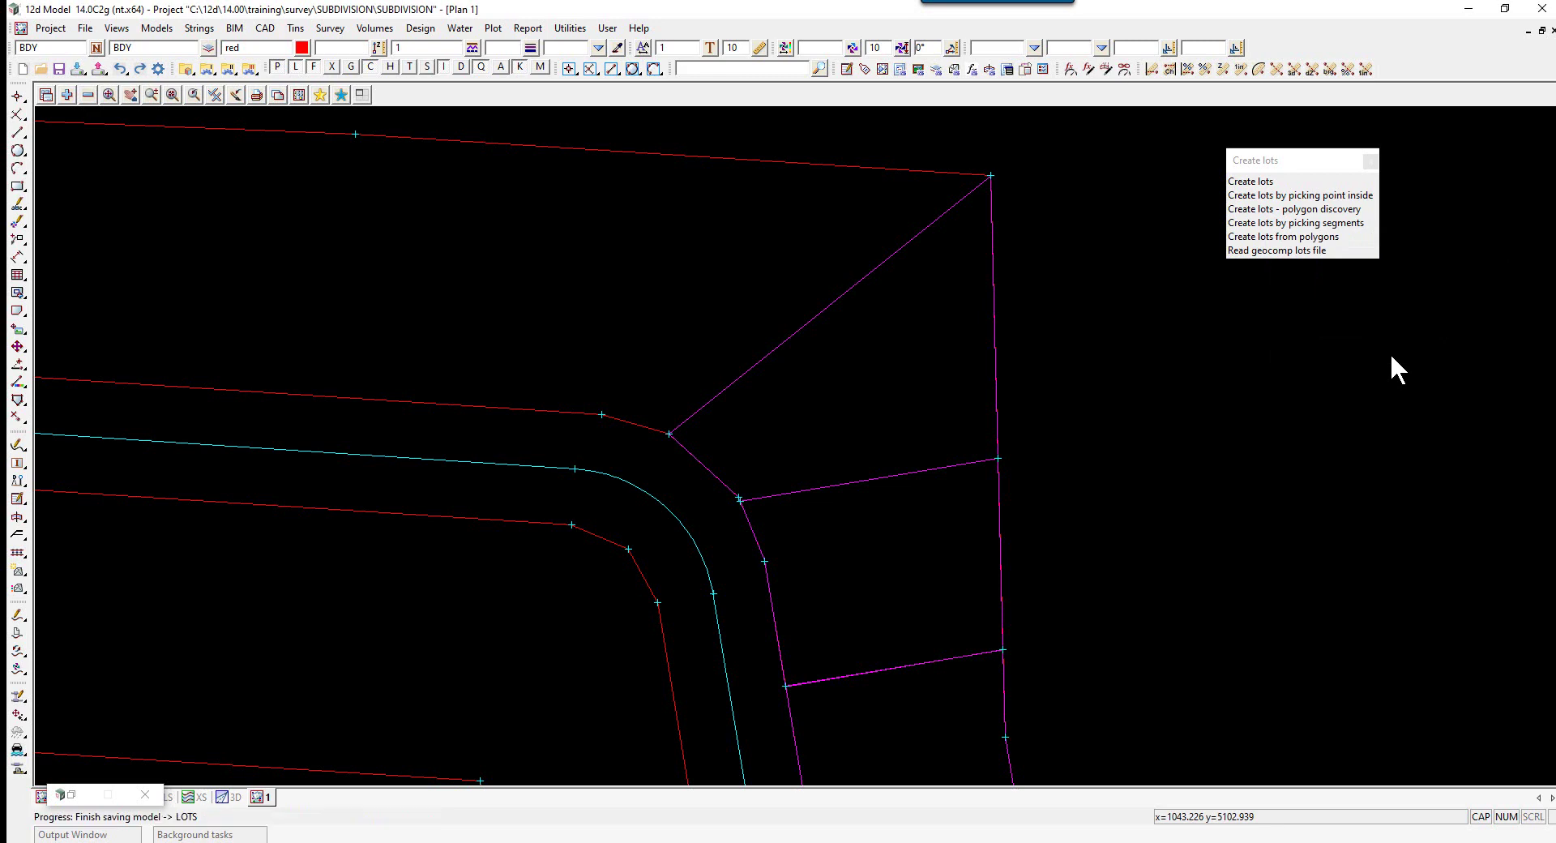
click(67, 797)
Step: Restore Create Lot, set minimum area 1100 and edge on the diagonal corner lot
click(71, 796)
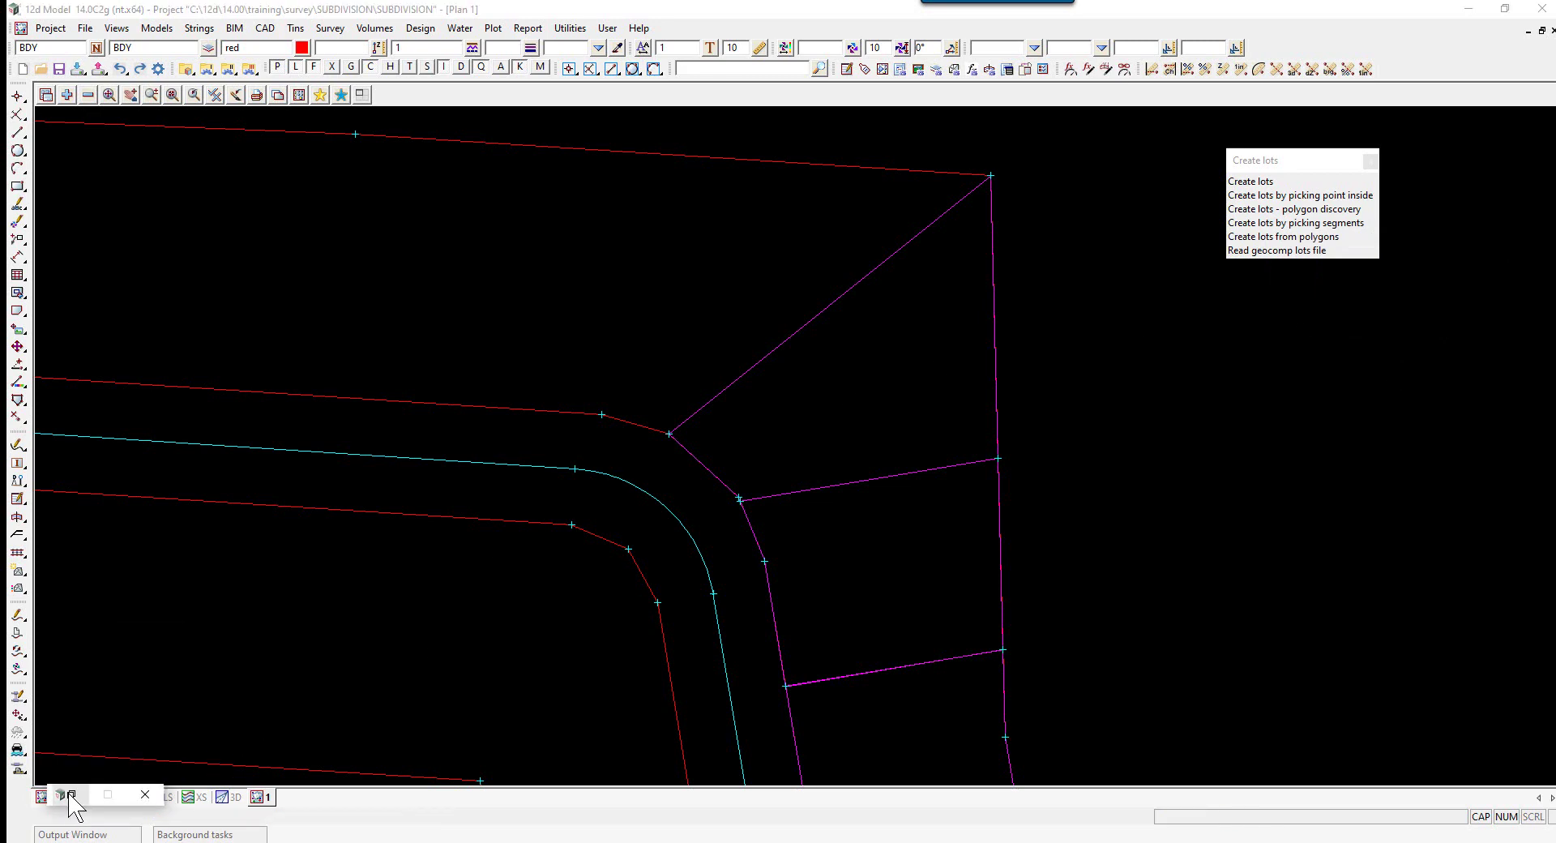
double_click(71, 797)
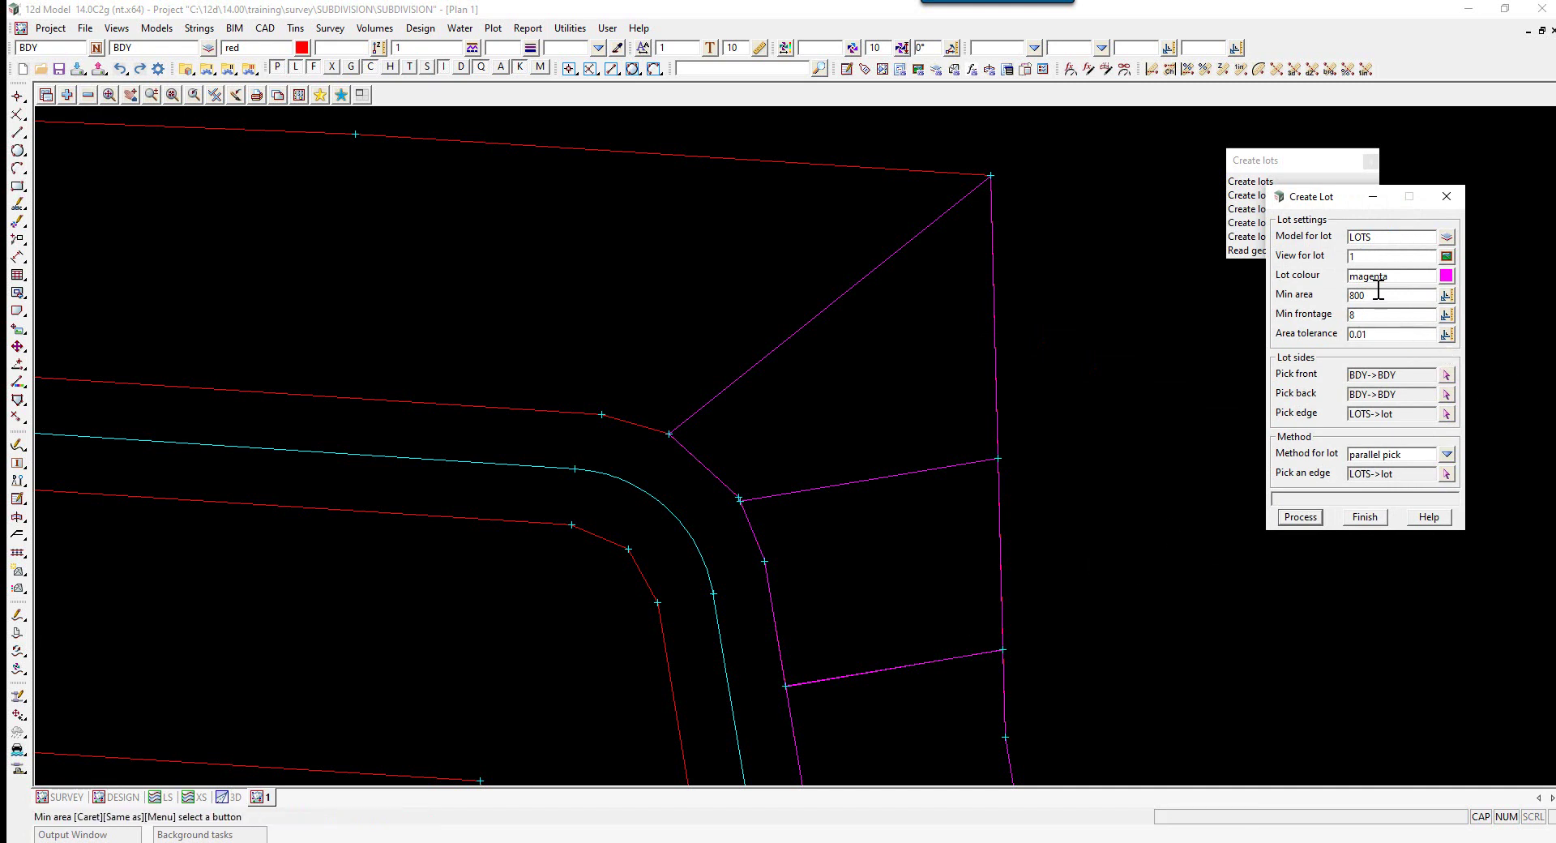
drag(1386, 296, 1343, 297)
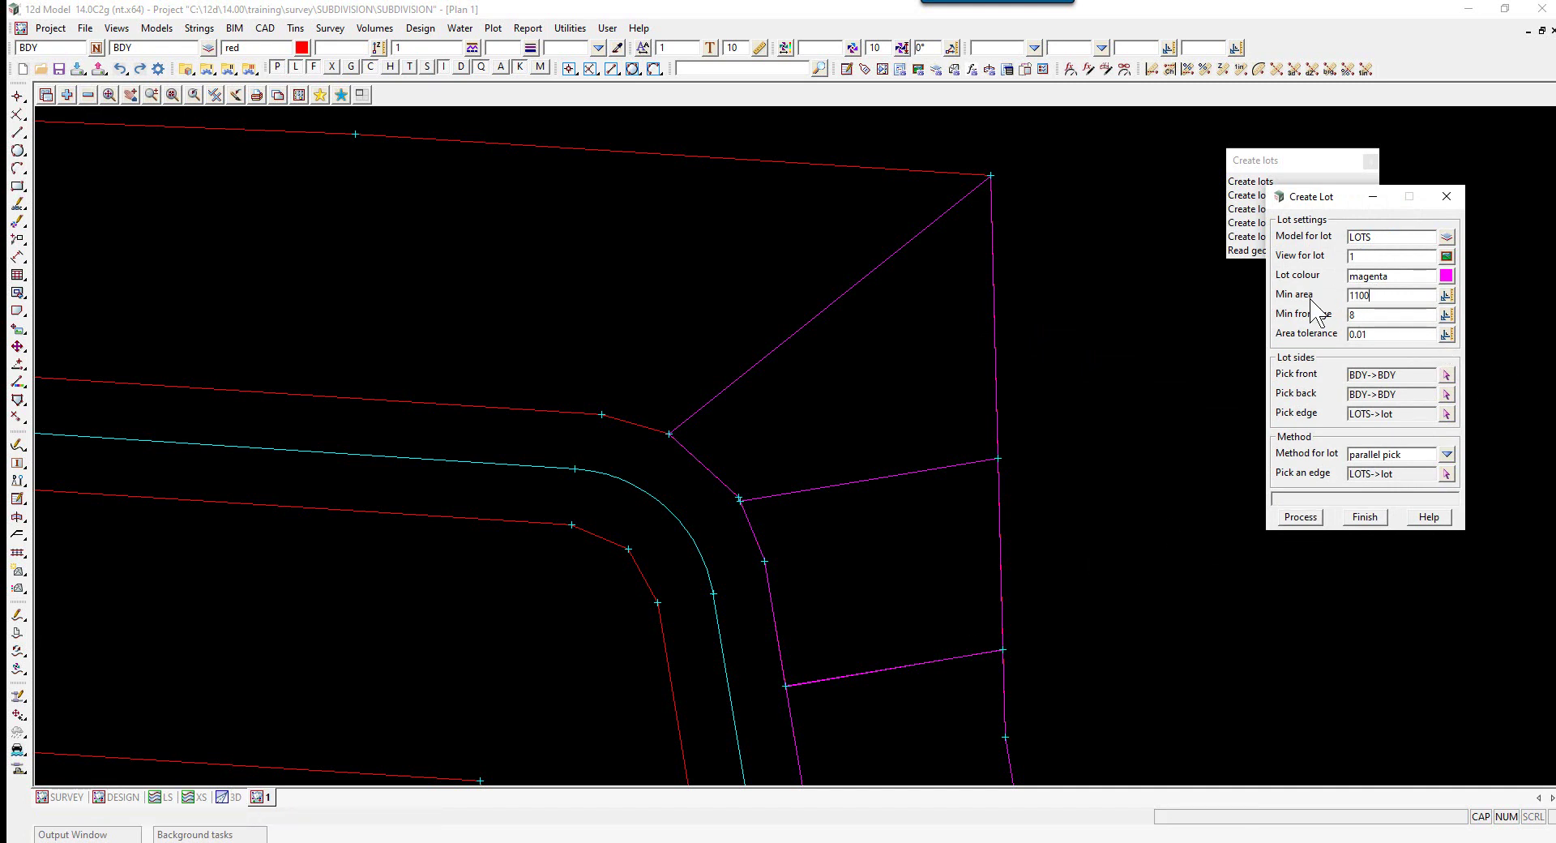
click(1447, 414)
click(1447, 415)
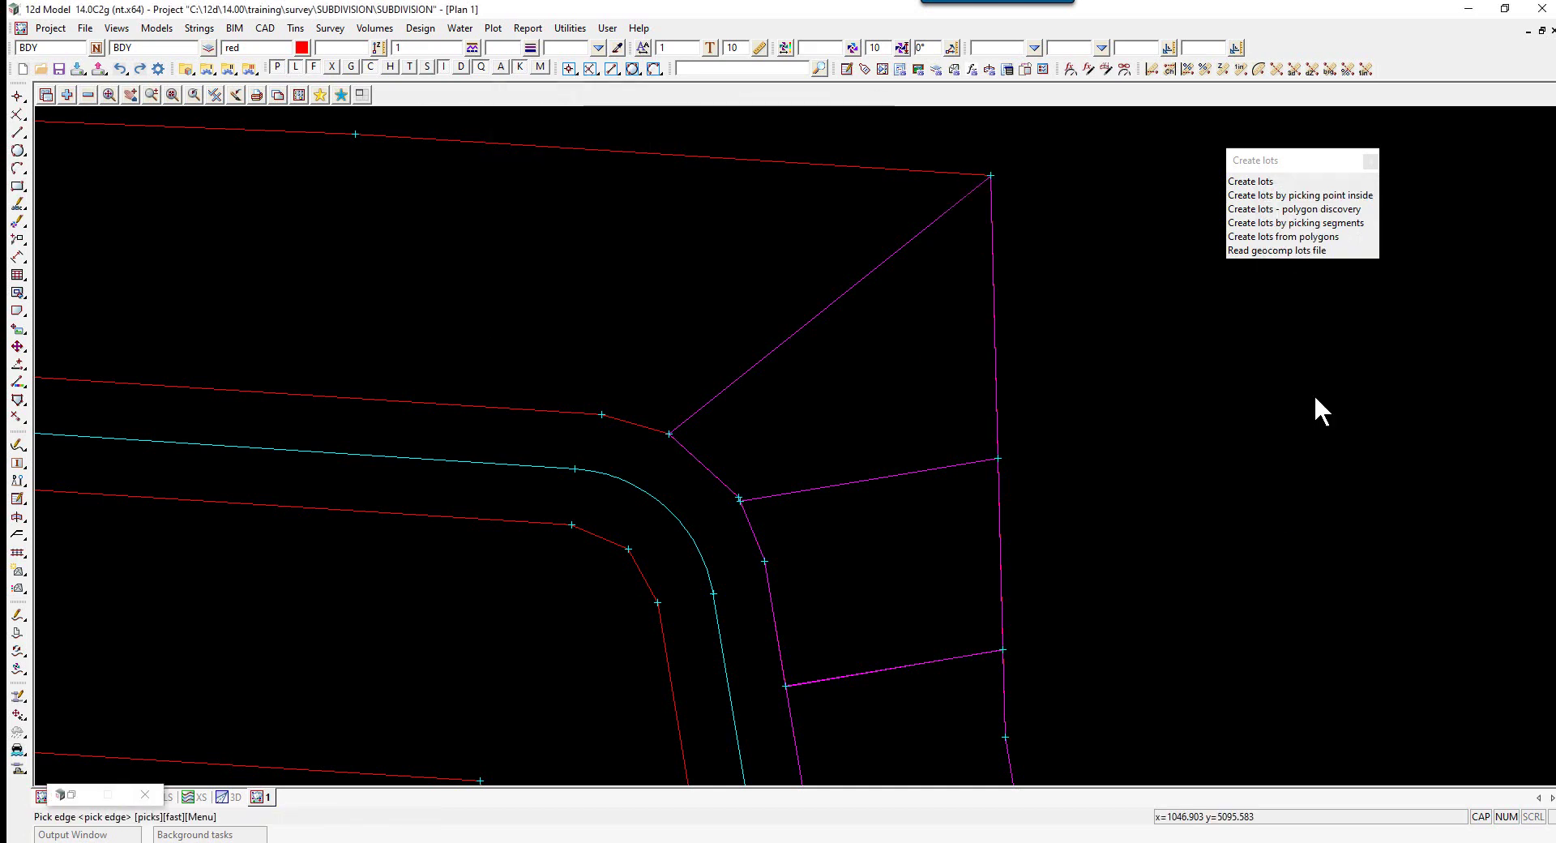
click(844, 287)
middle_click(844, 287)
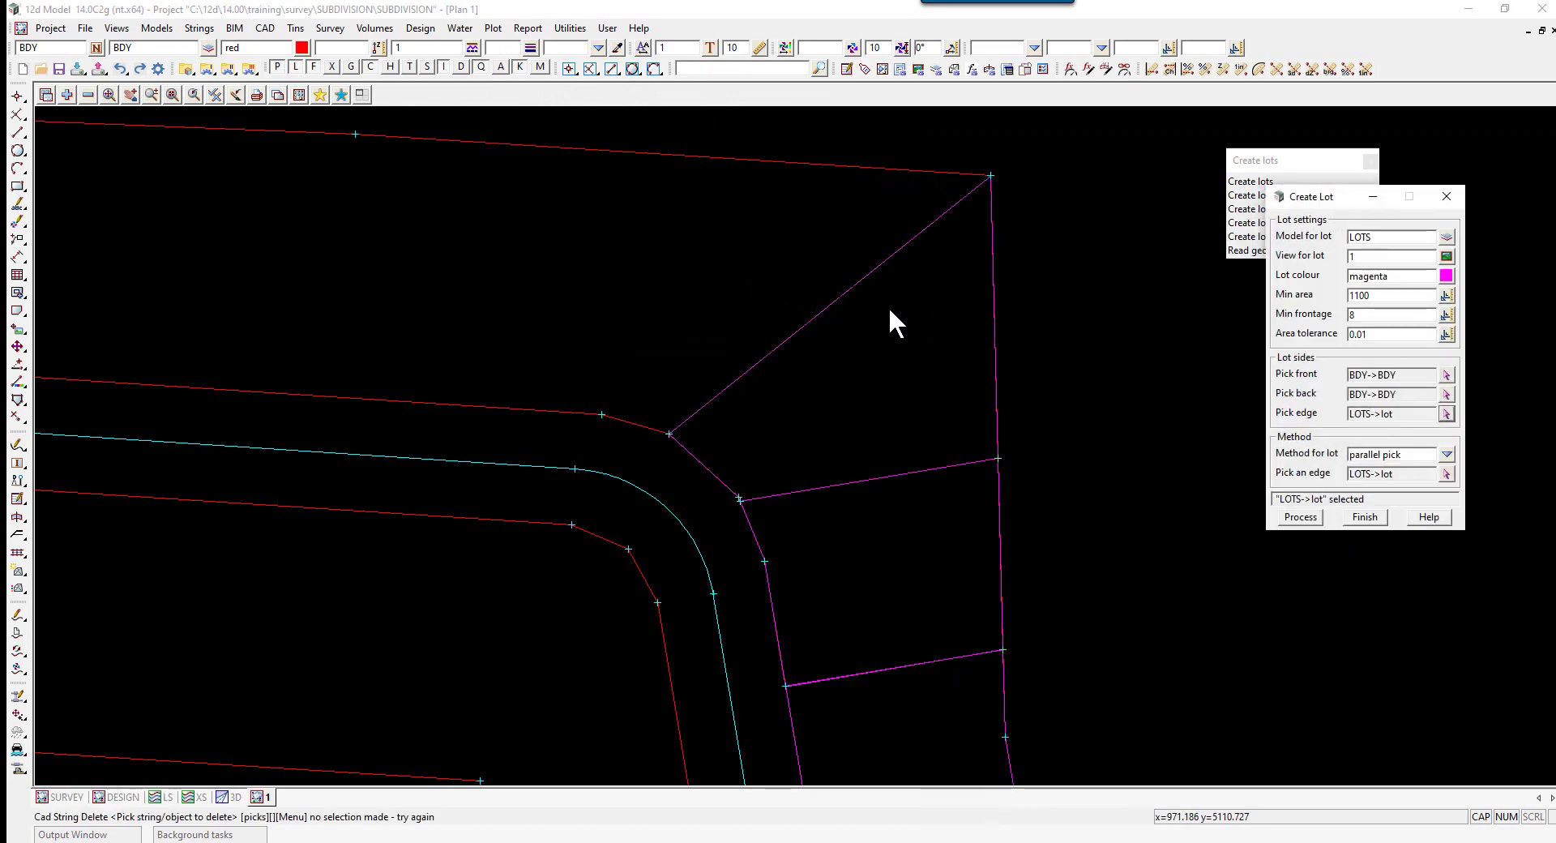
Step: Create the lot by pivot pick about the boundary vertex
click(1447, 455)
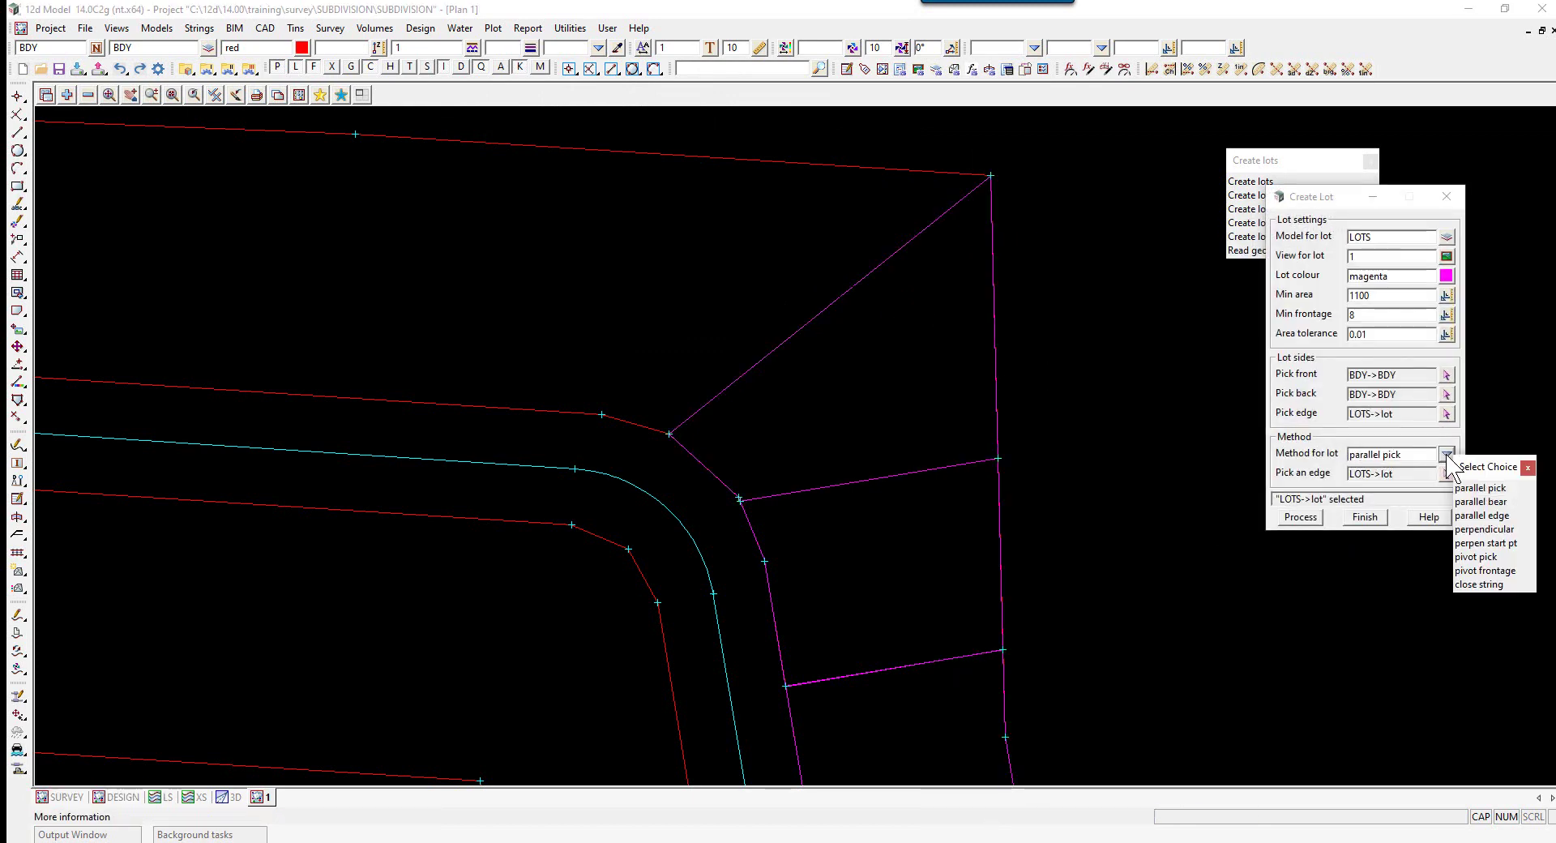
click(1471, 557)
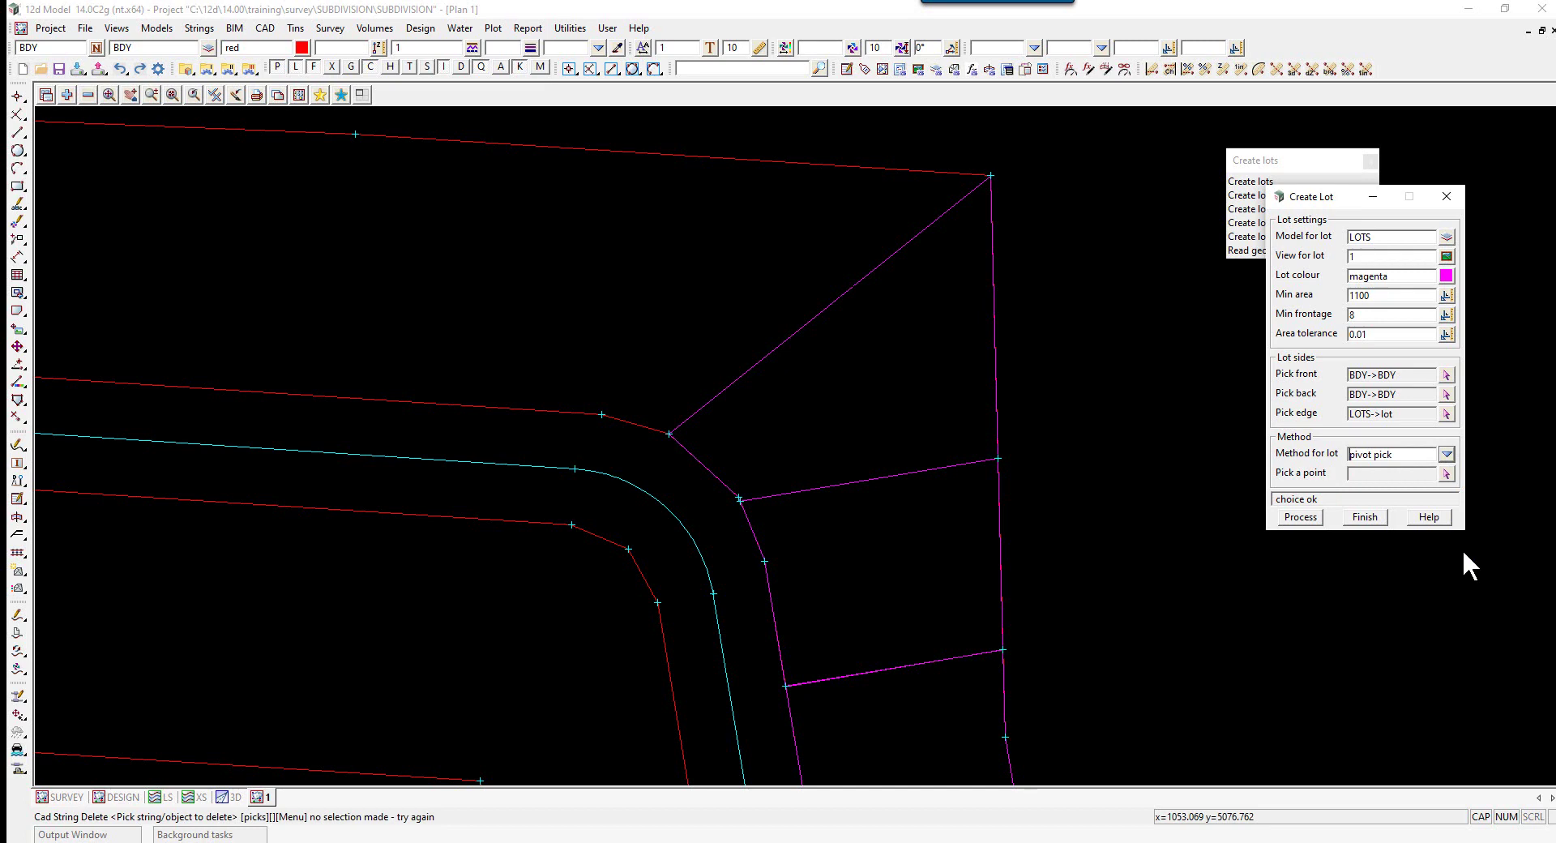
click(1446, 474)
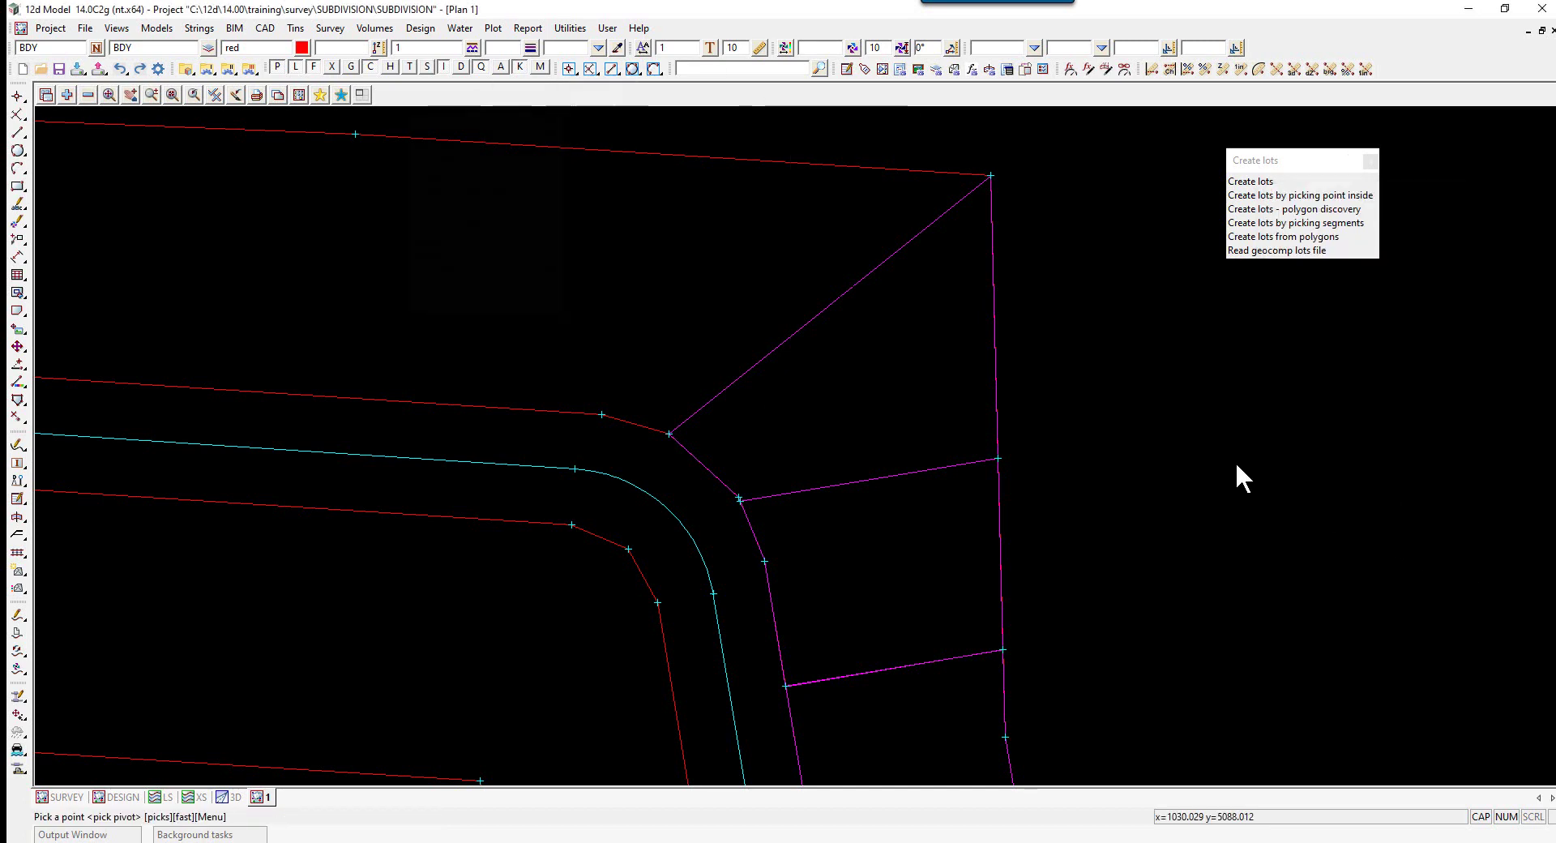
click(601, 414)
middle_click(600, 412)
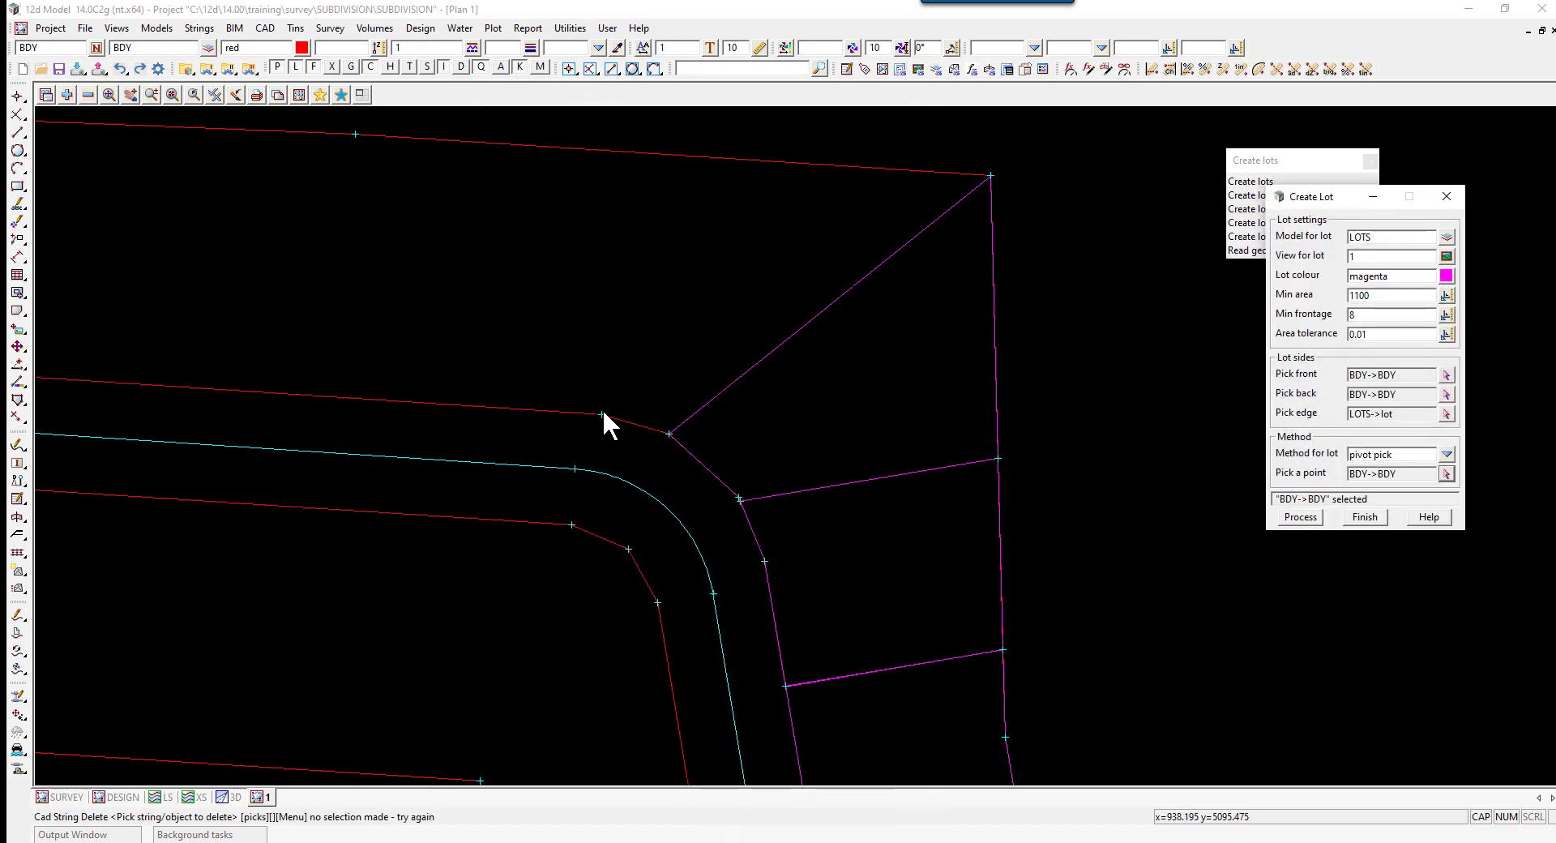
click(1301, 517)
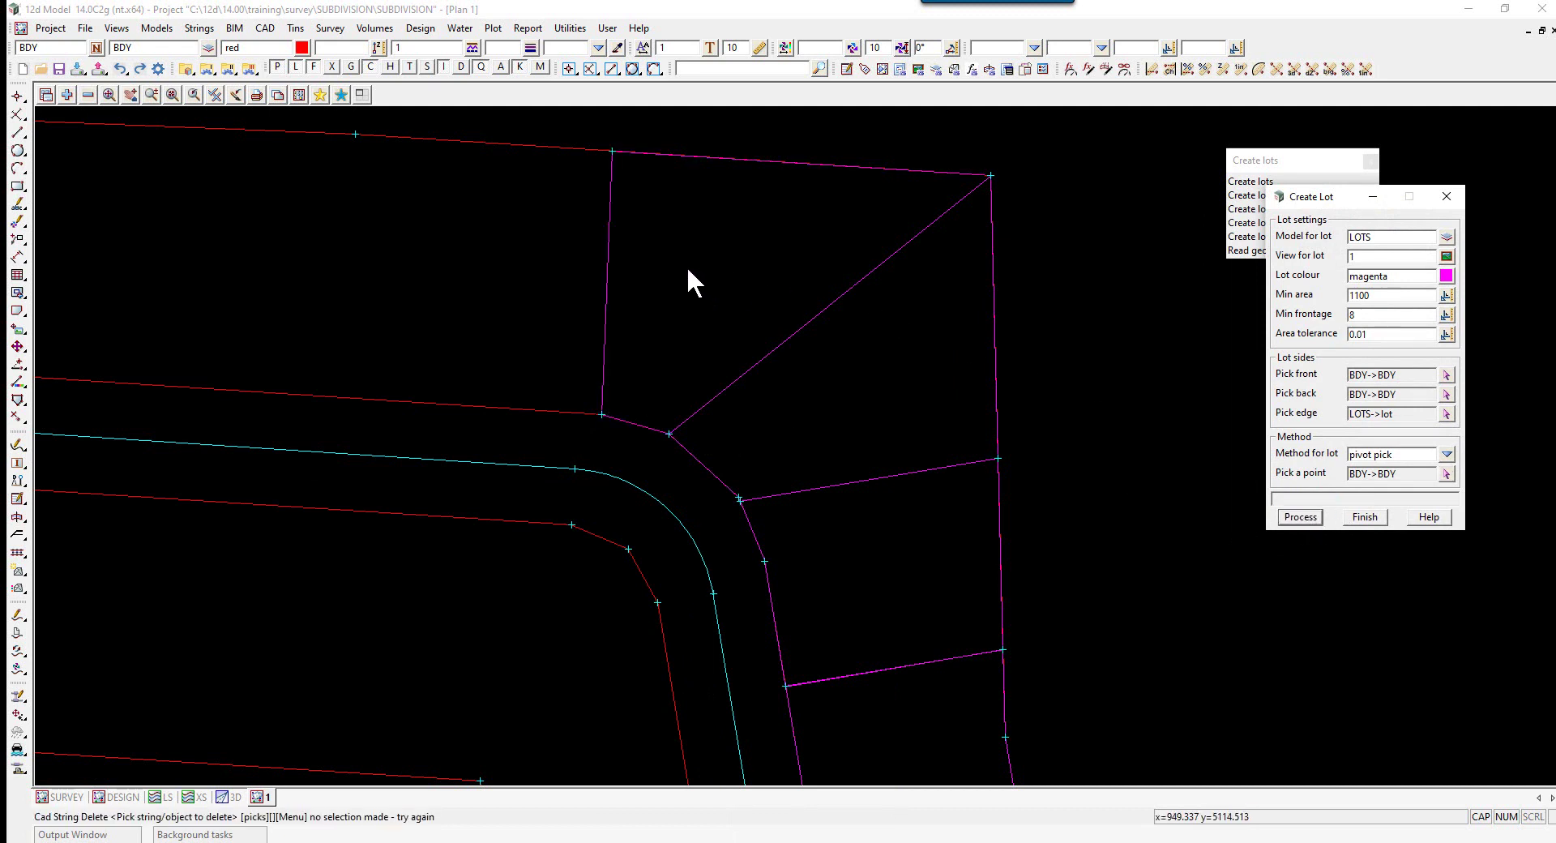
Step: Check the last lot's area, then create an 800 minimum-area lot using perpen start pt from a boundary point
key(ctrl+i)
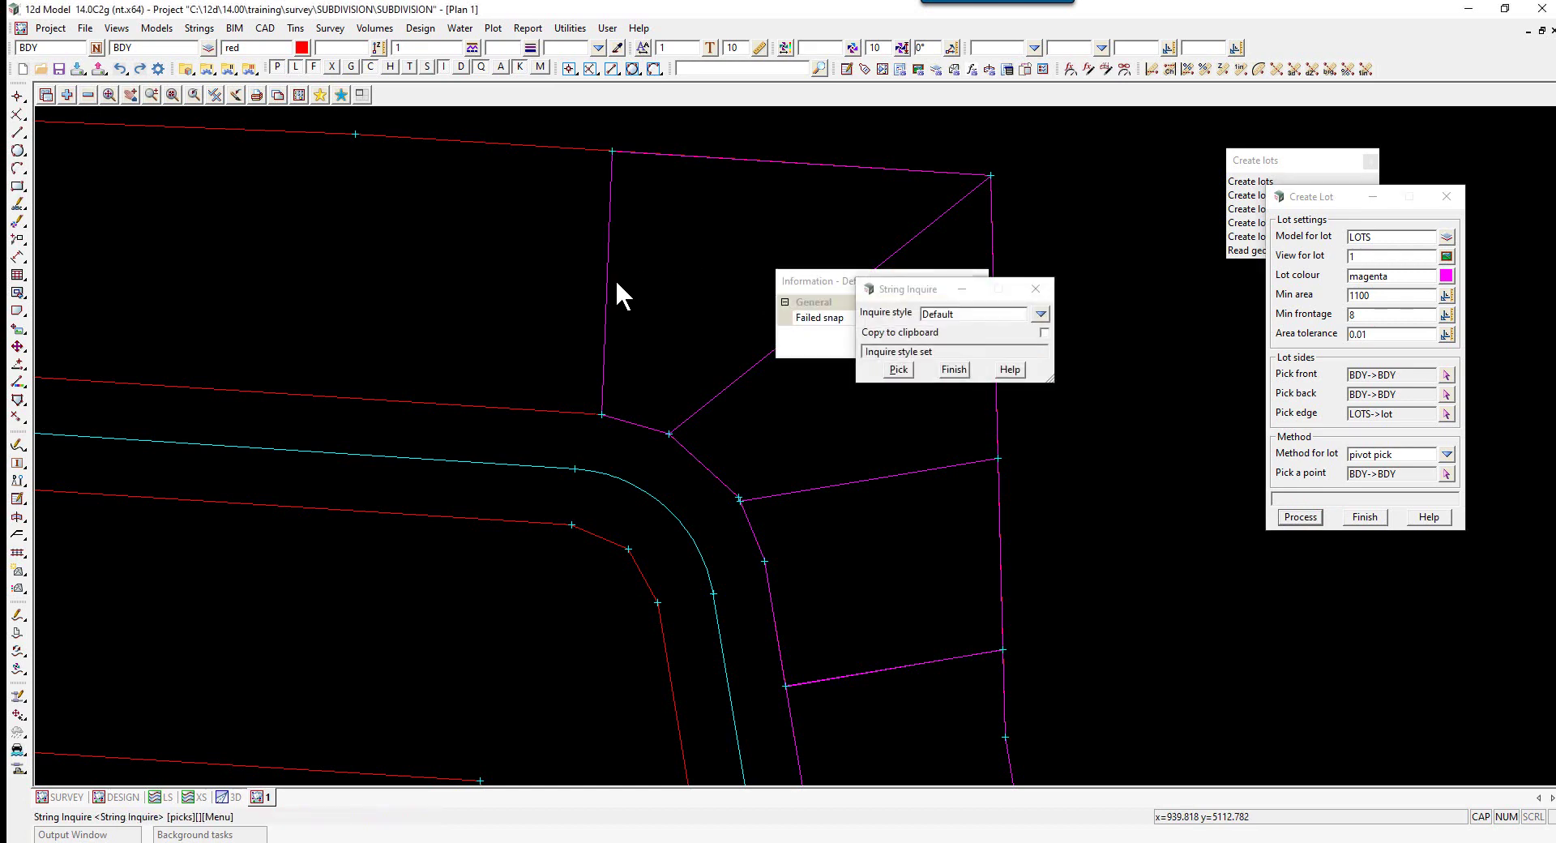
click(608, 282)
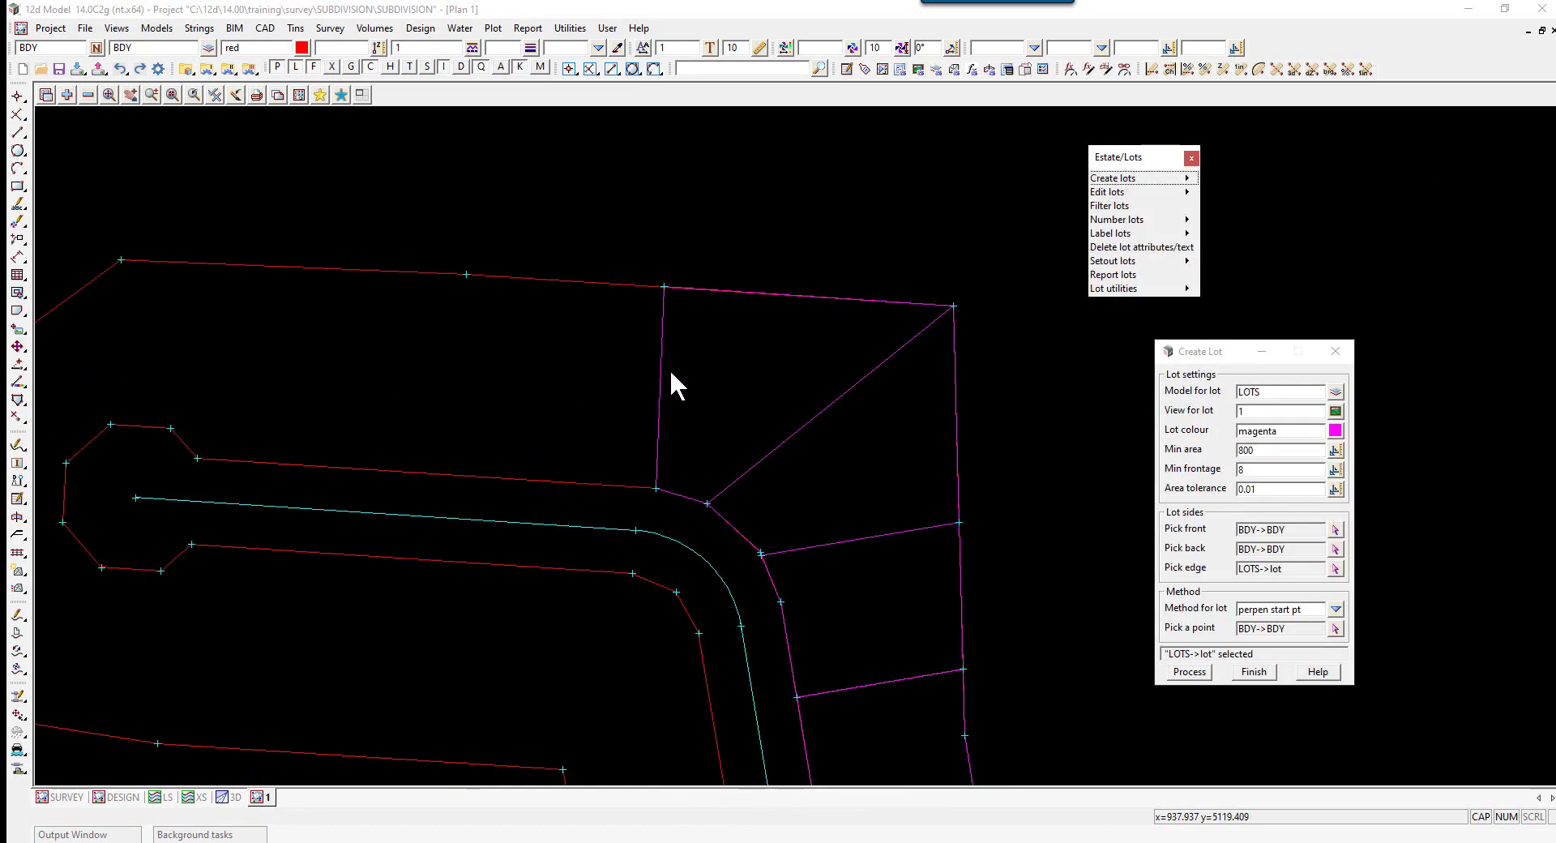
click(1335, 609)
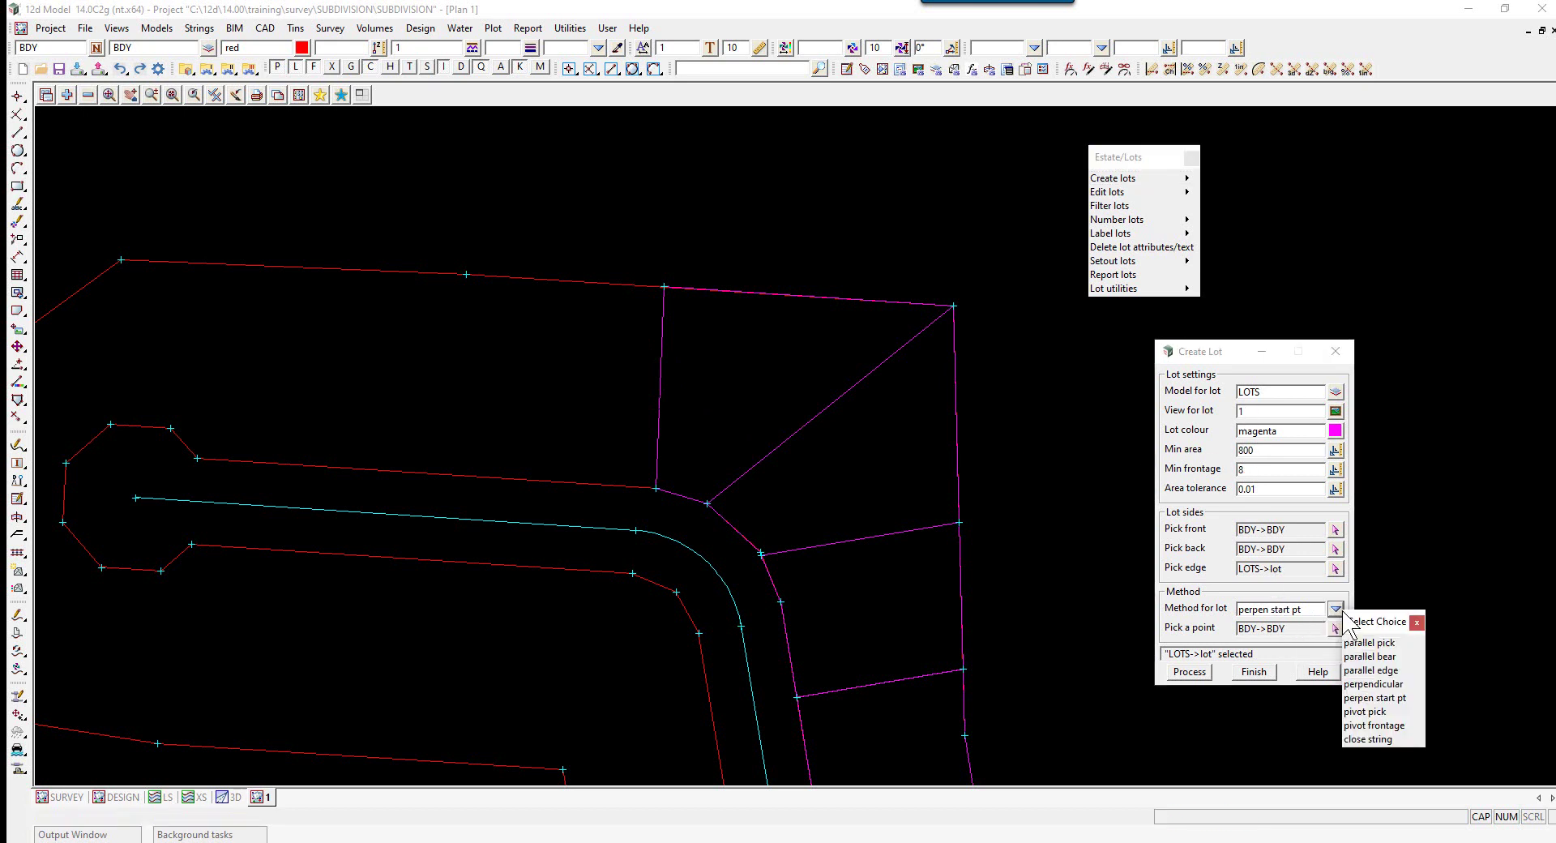
click(1366, 697)
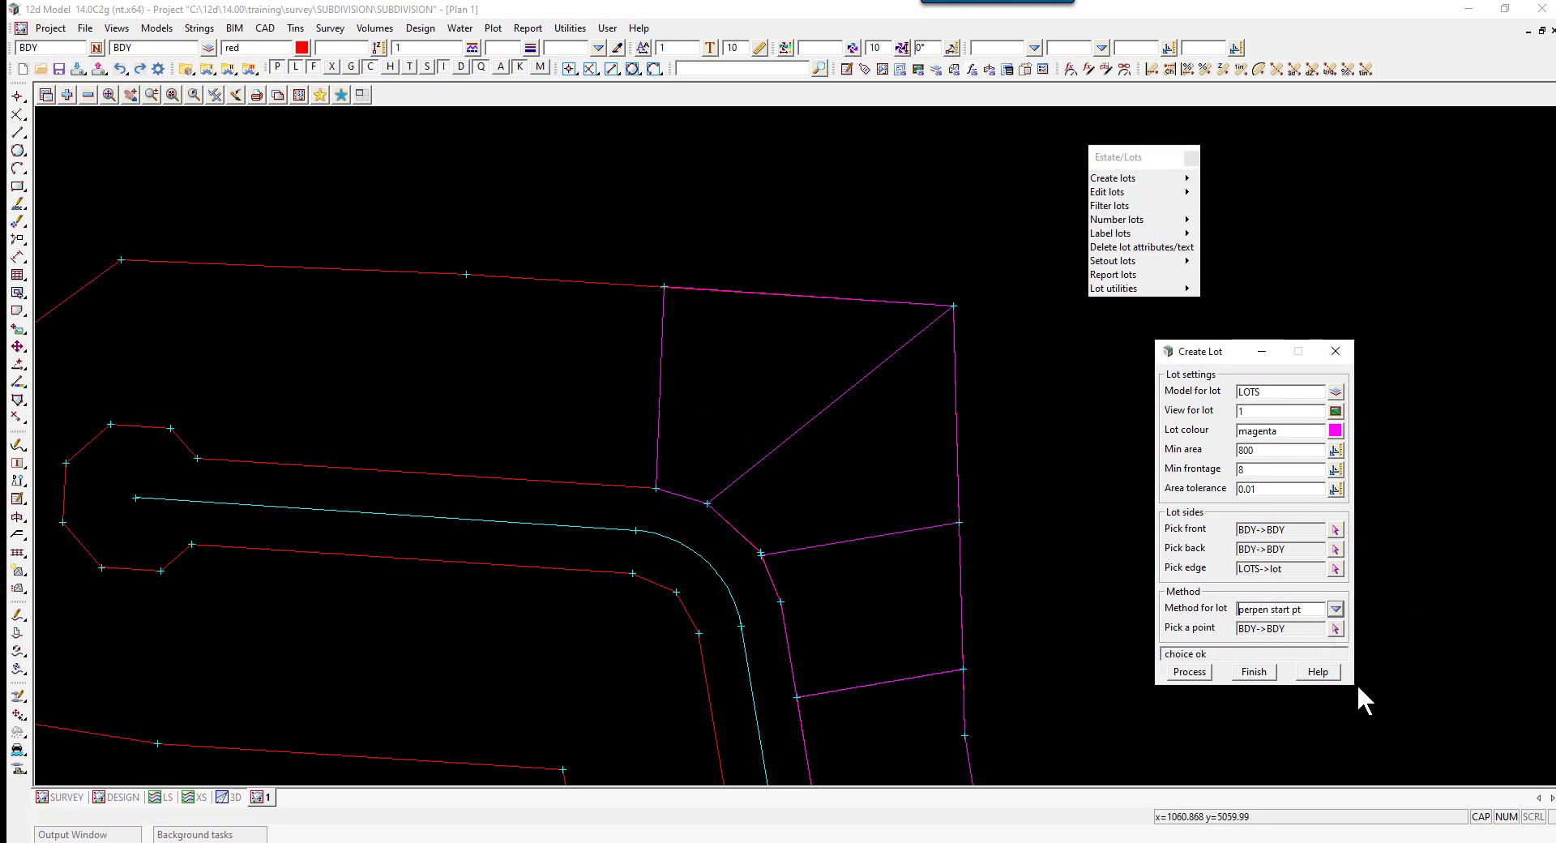
click(1336, 628)
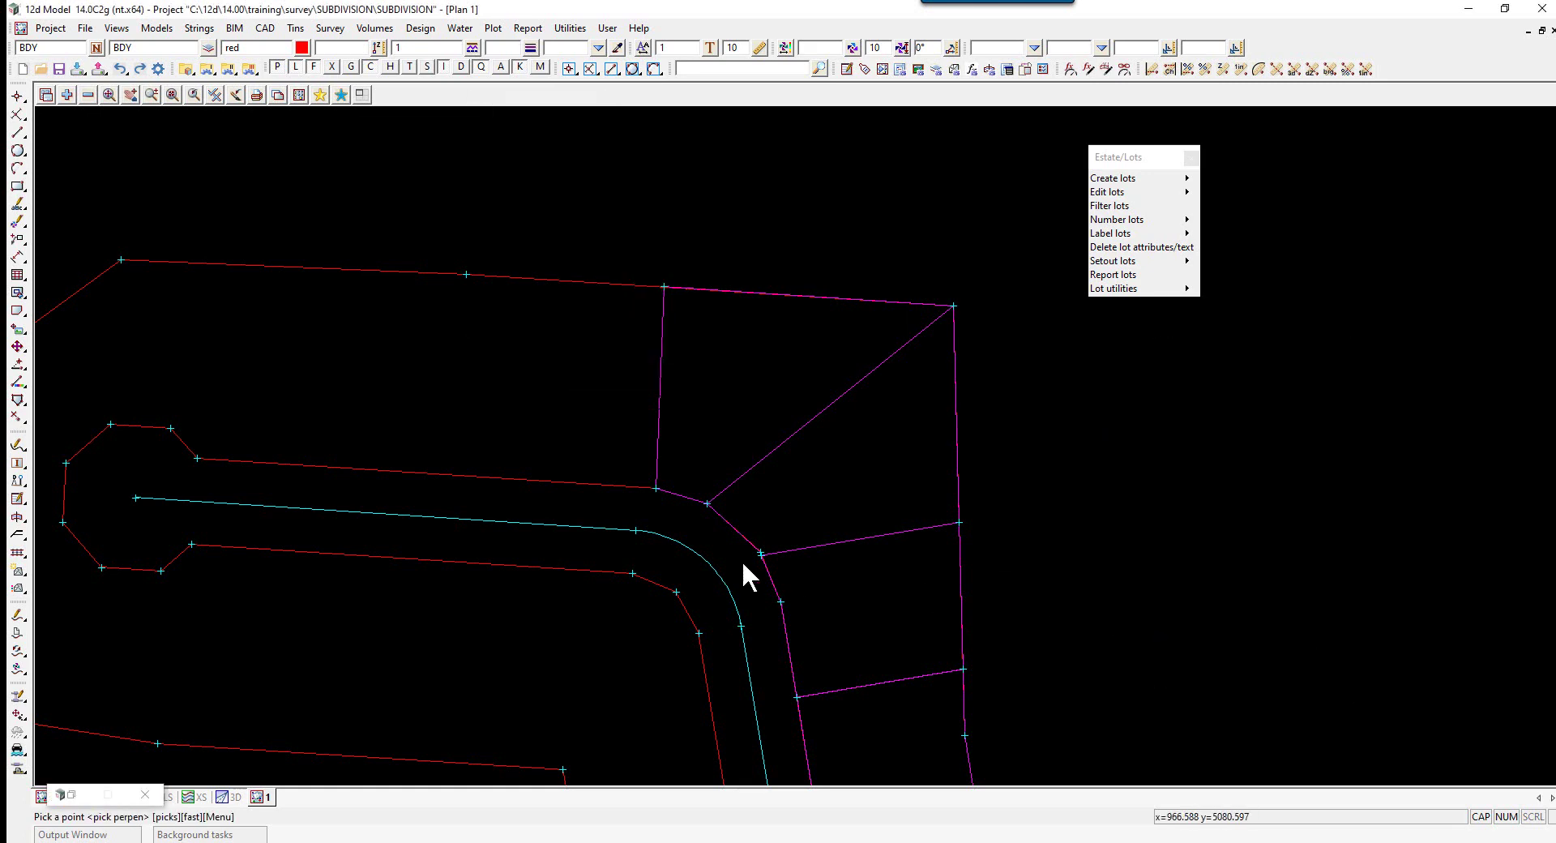
click(542, 480)
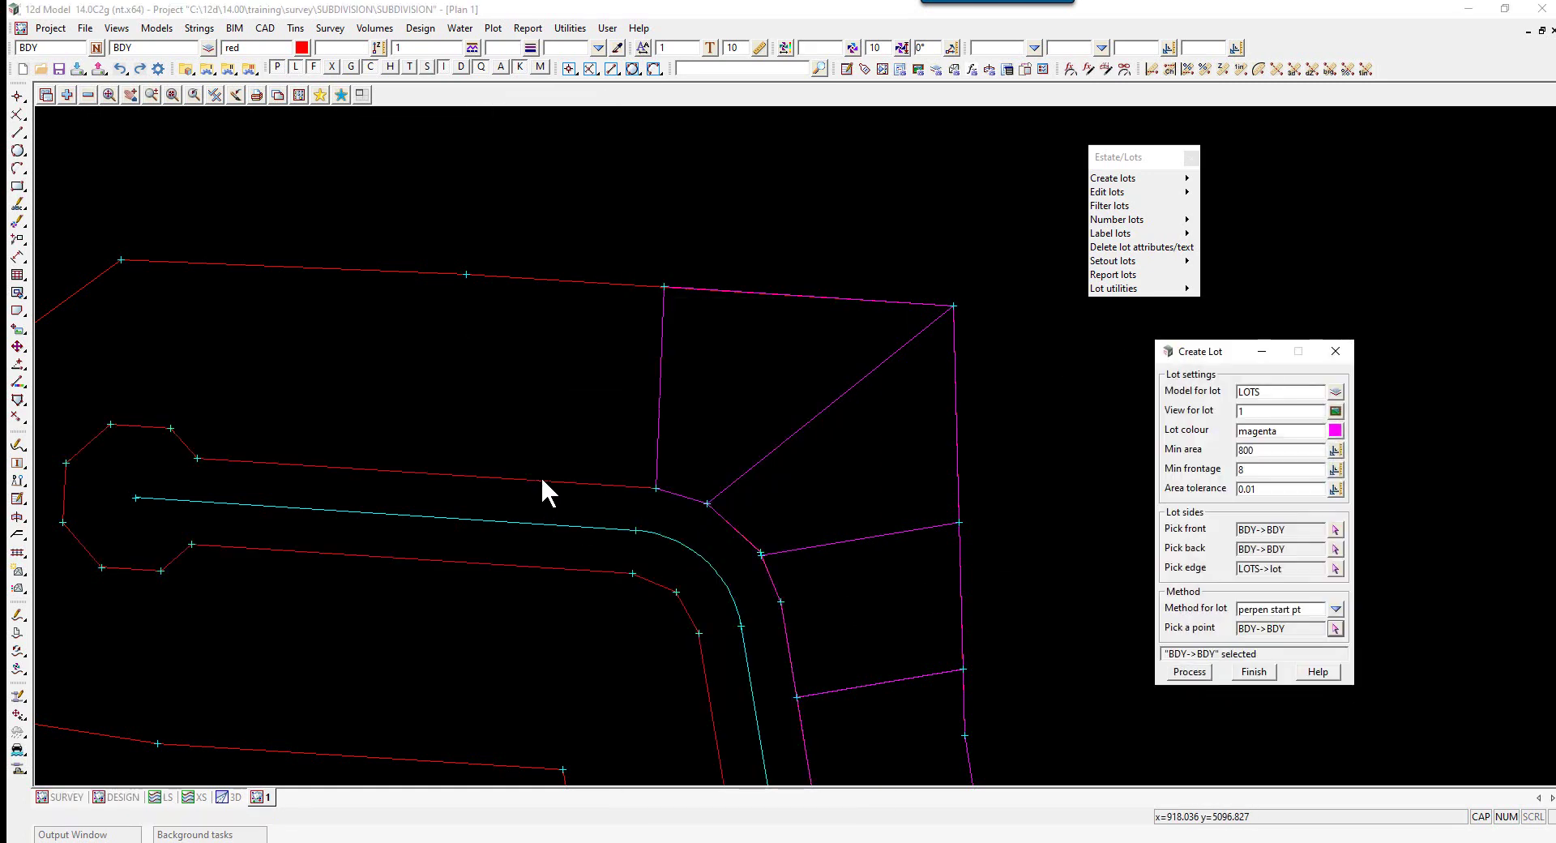
click(1190, 672)
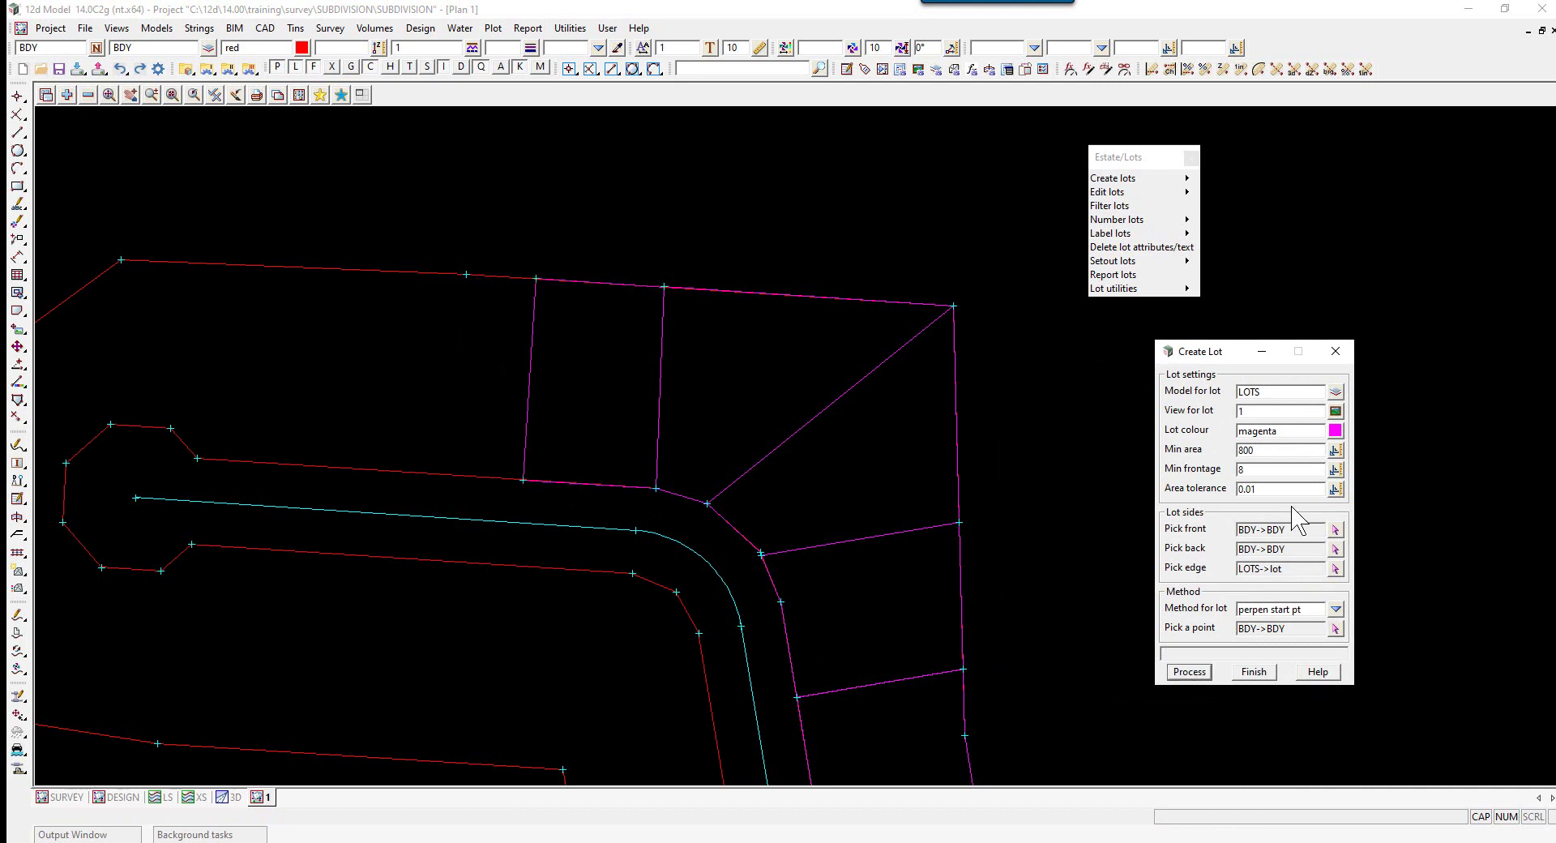
Step: Create two more top-row lots with the parallel edge method
click(1338, 610)
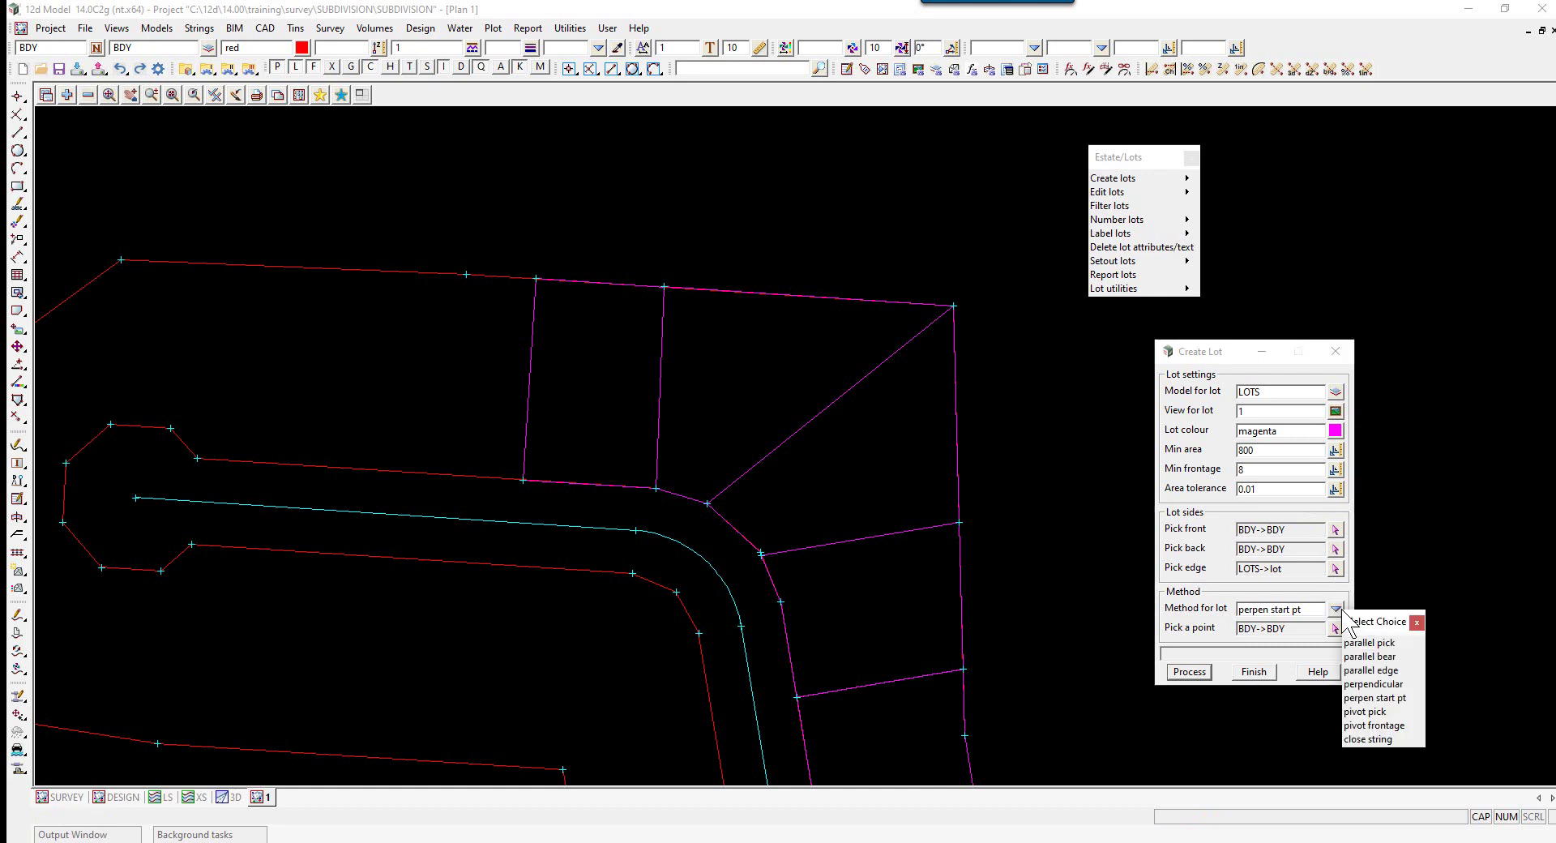
click(1370, 671)
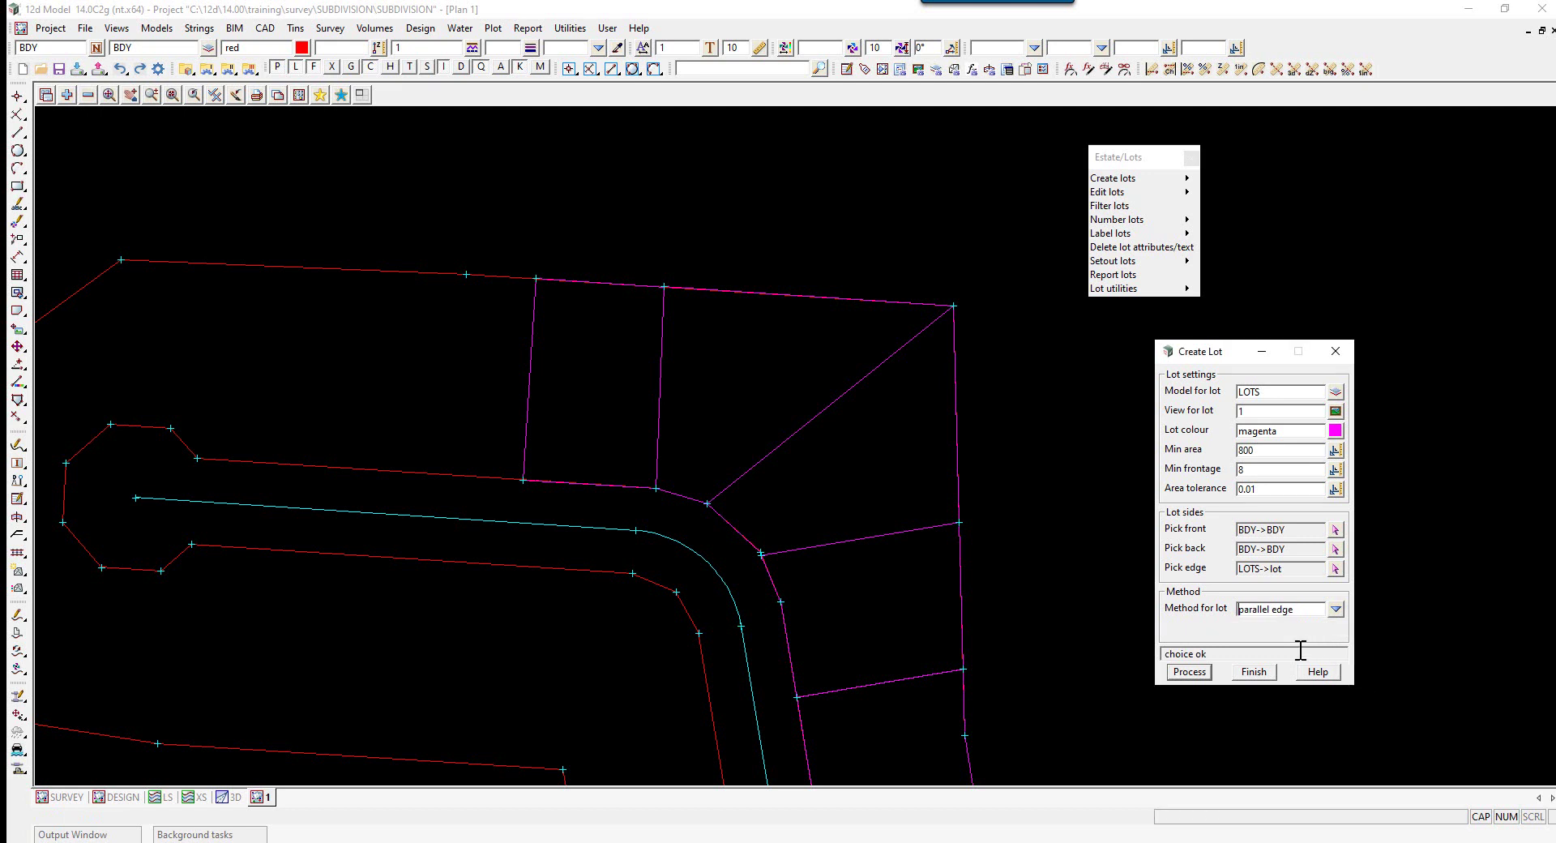
click(1194, 672)
click(1194, 673)
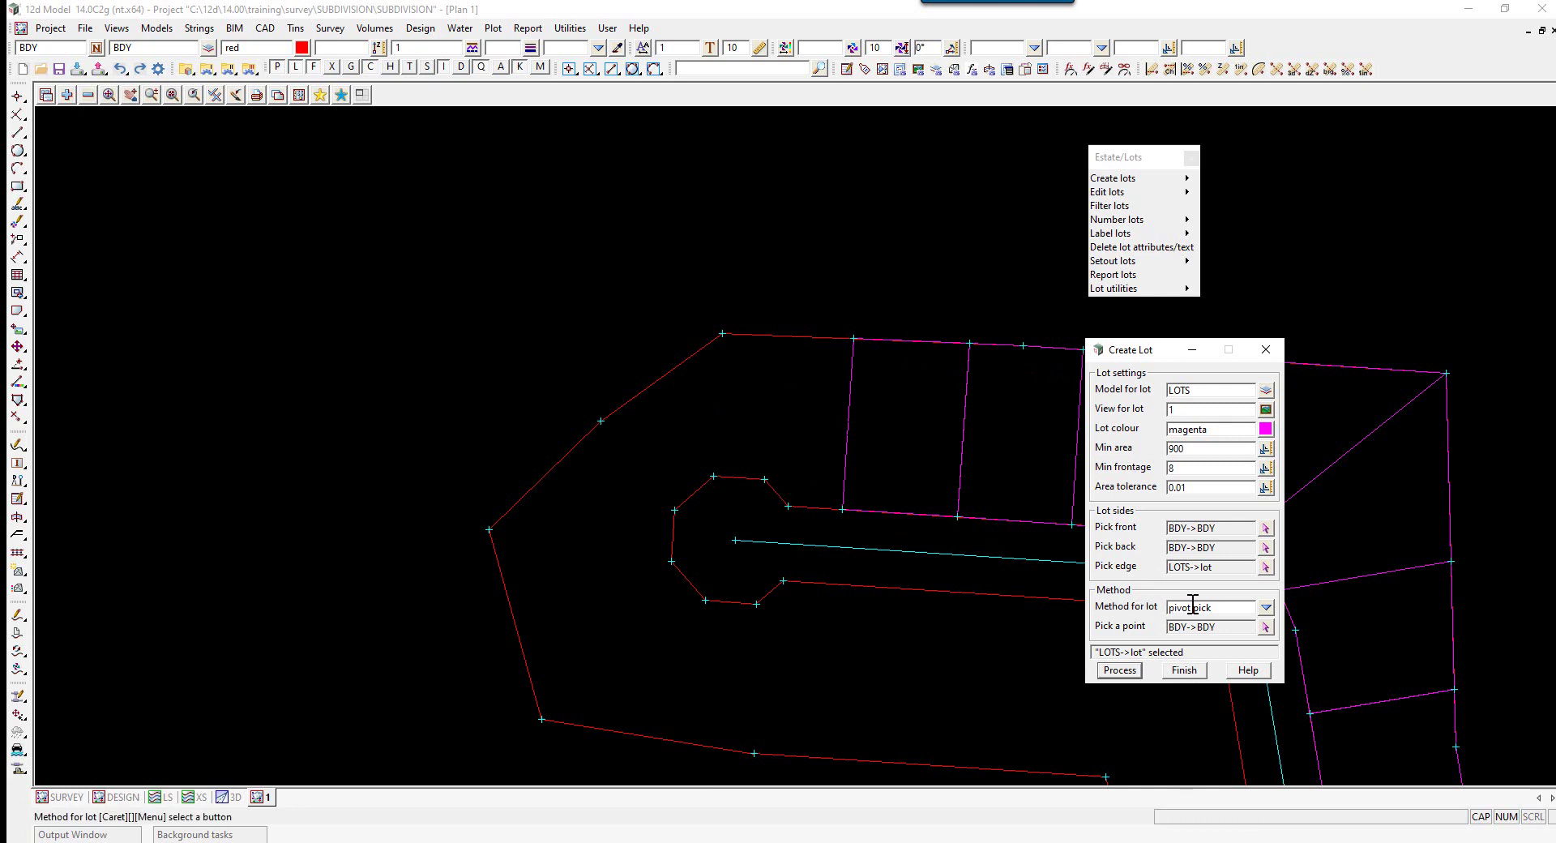
Step: Create a 900 minimum-area pivot pick lot at the cul-de-sac end, then minimise the dialog
double_click(1200, 449)
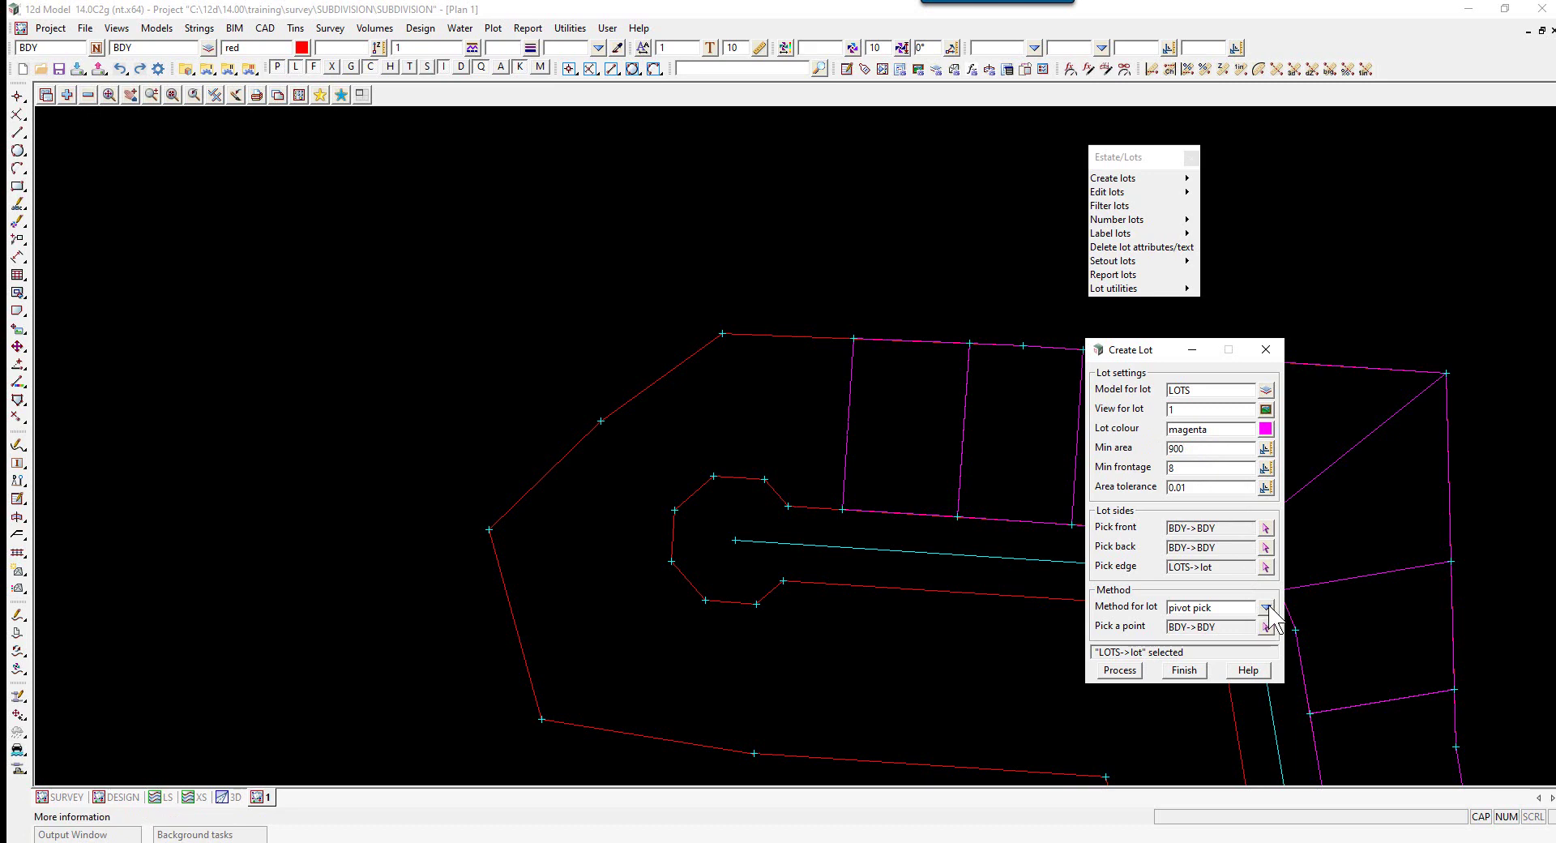
click(1265, 627)
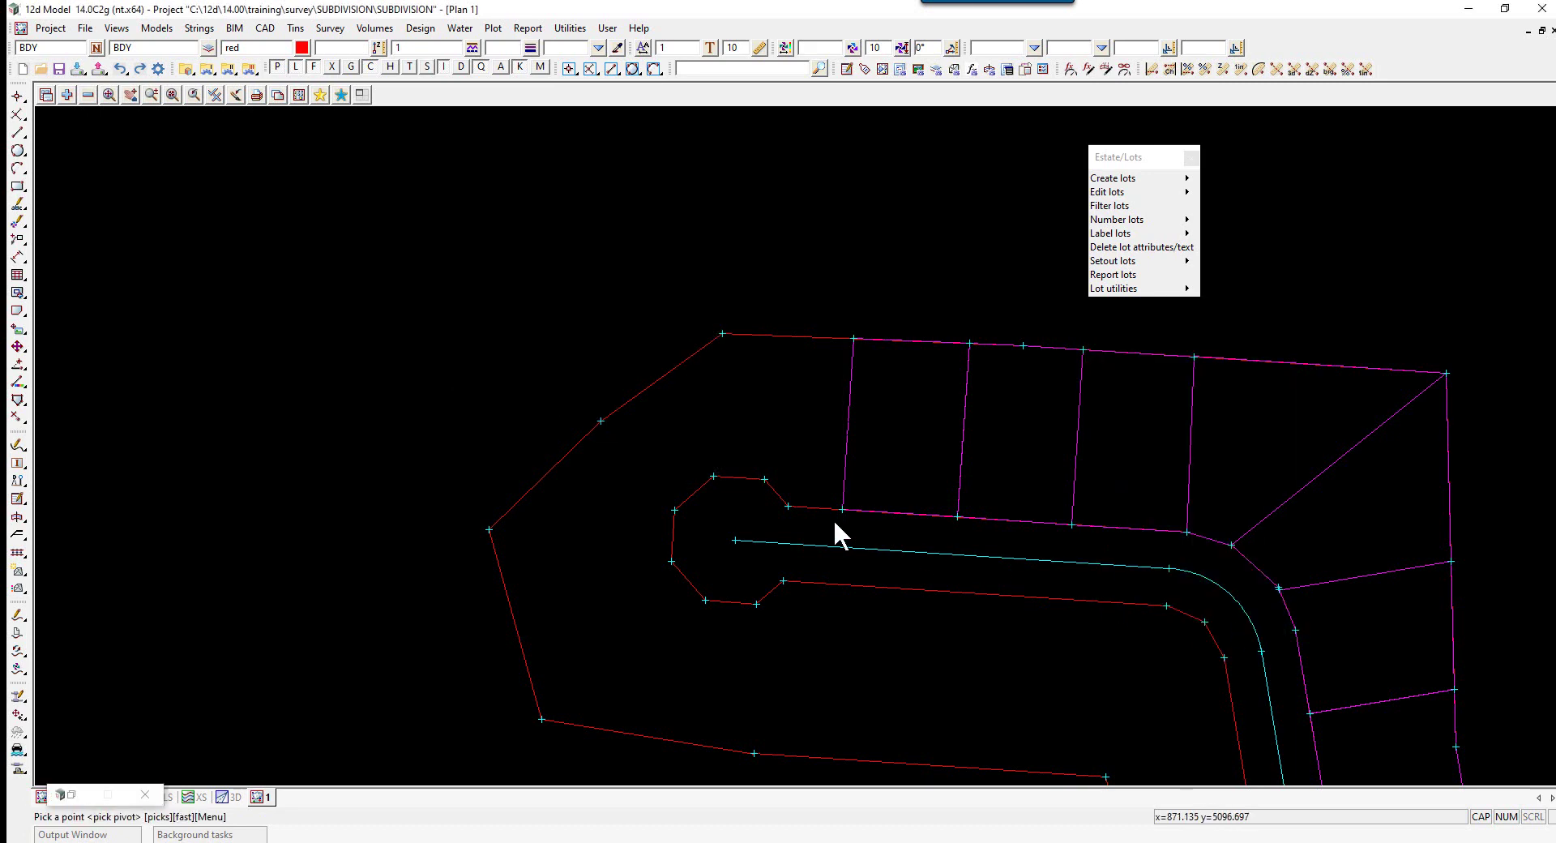
click(713, 474)
middle_click(715, 473)
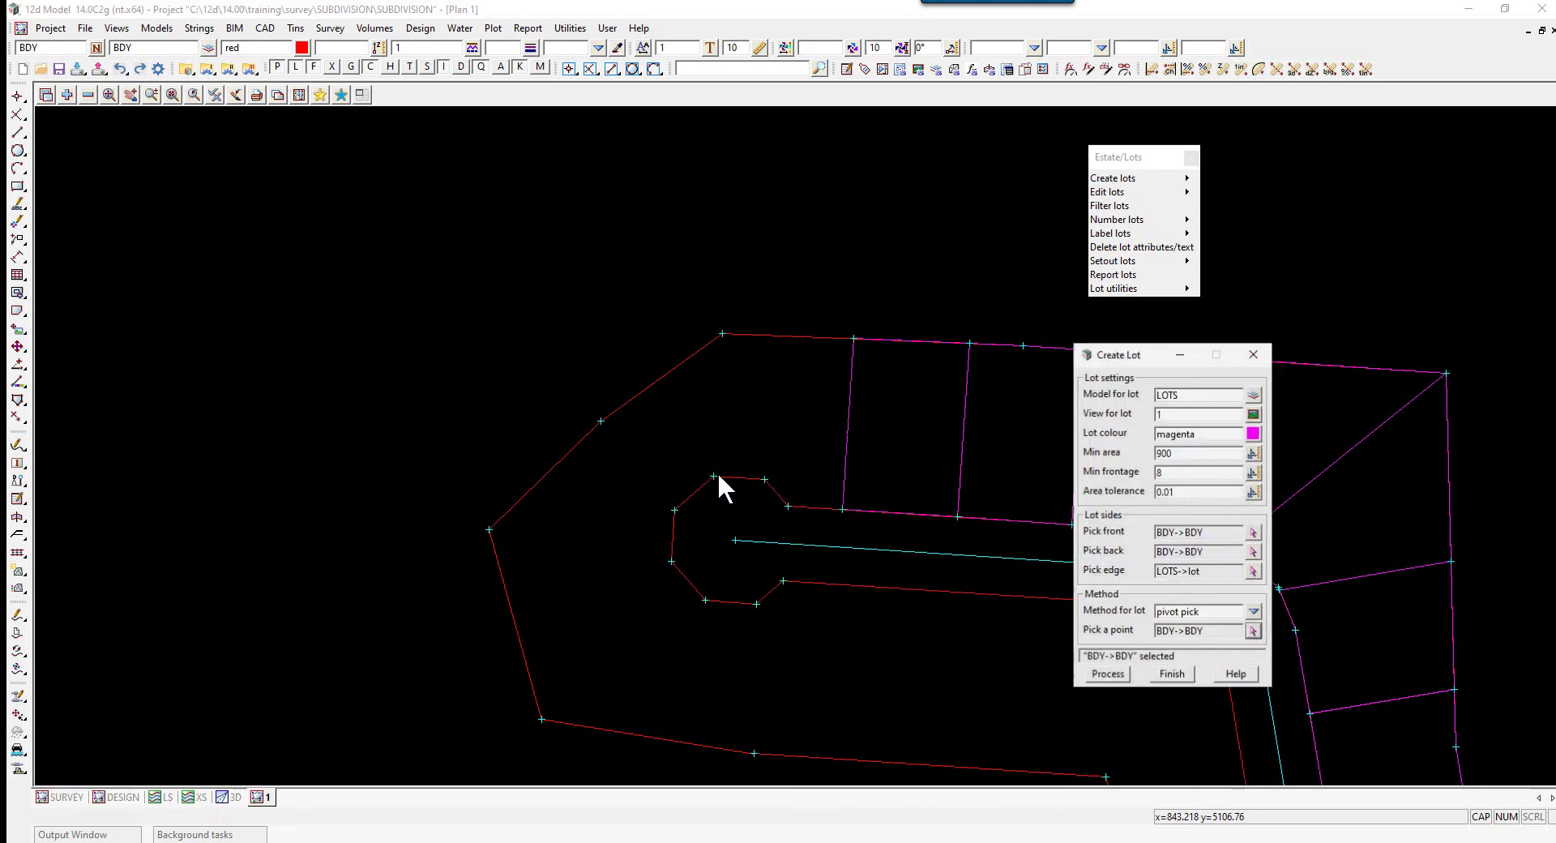
click(1128, 671)
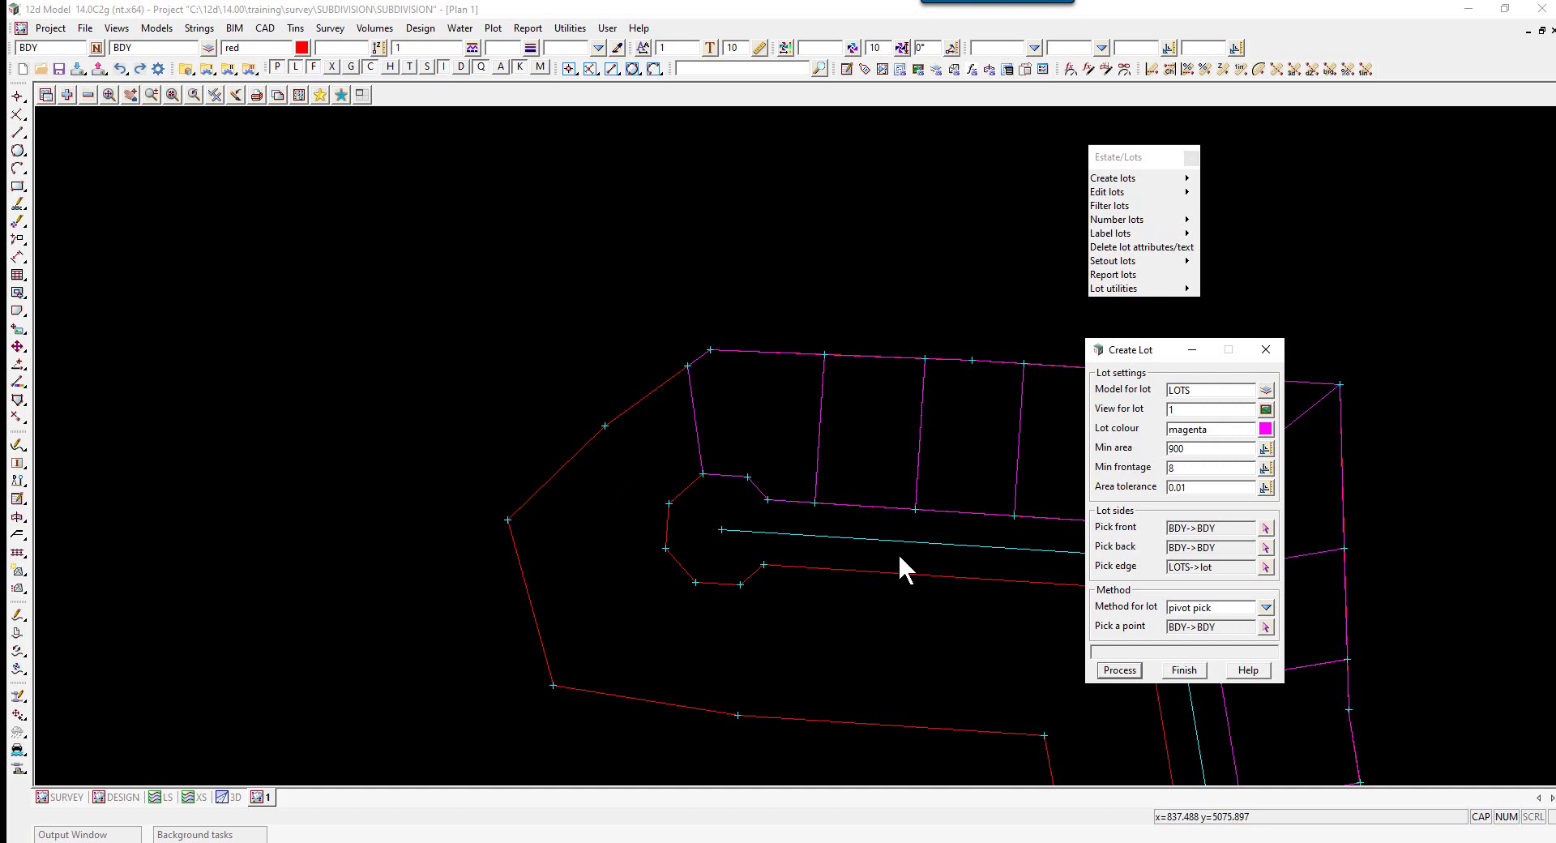
click(1192, 353)
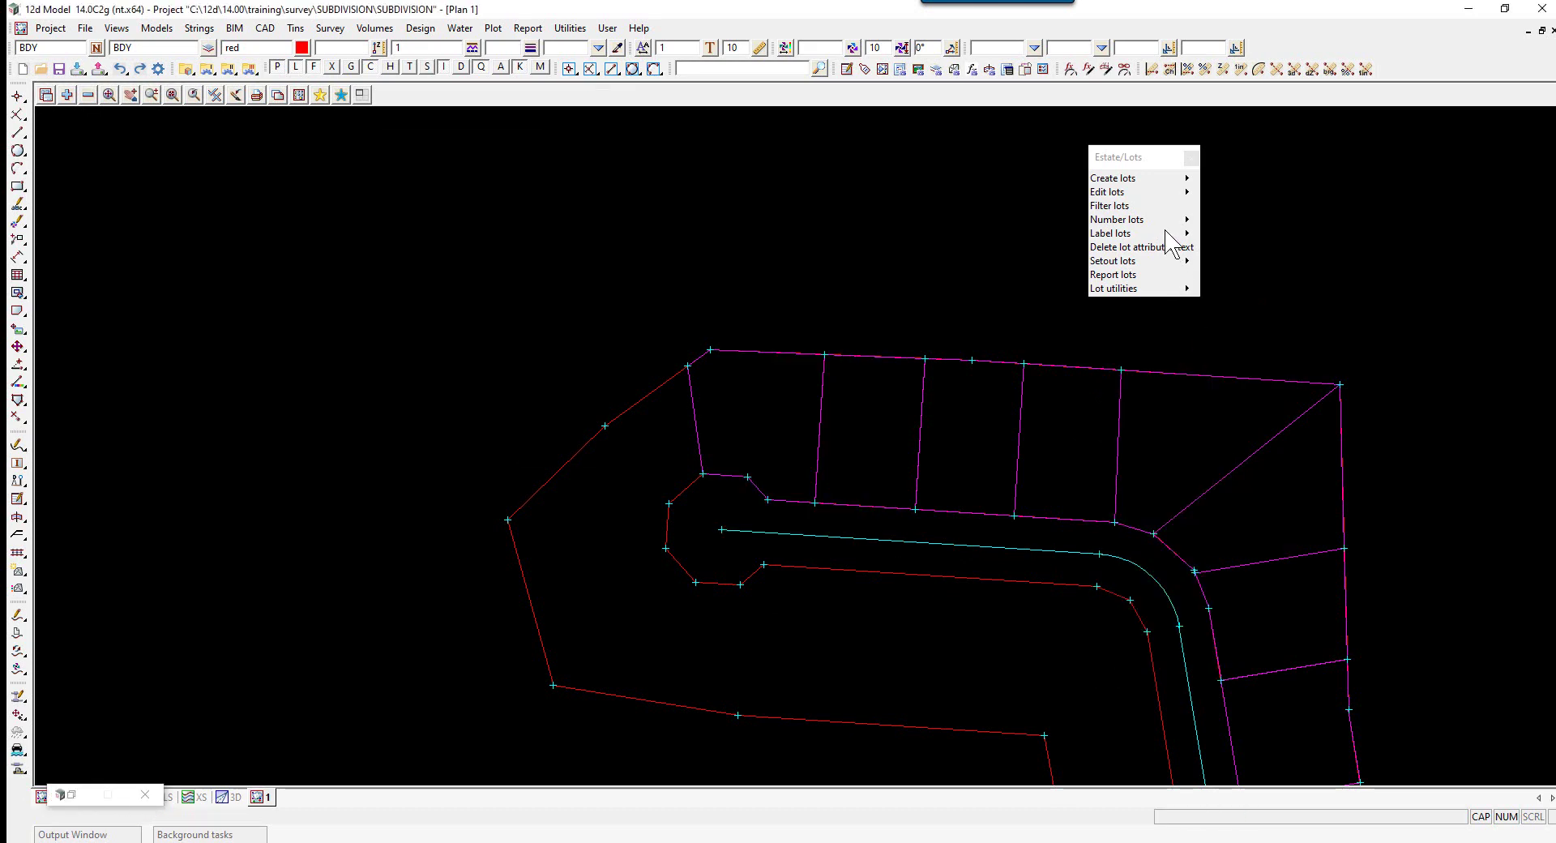
Step: Start creating a lot by picking segments, with model PARK and colour green
click(1185, 178)
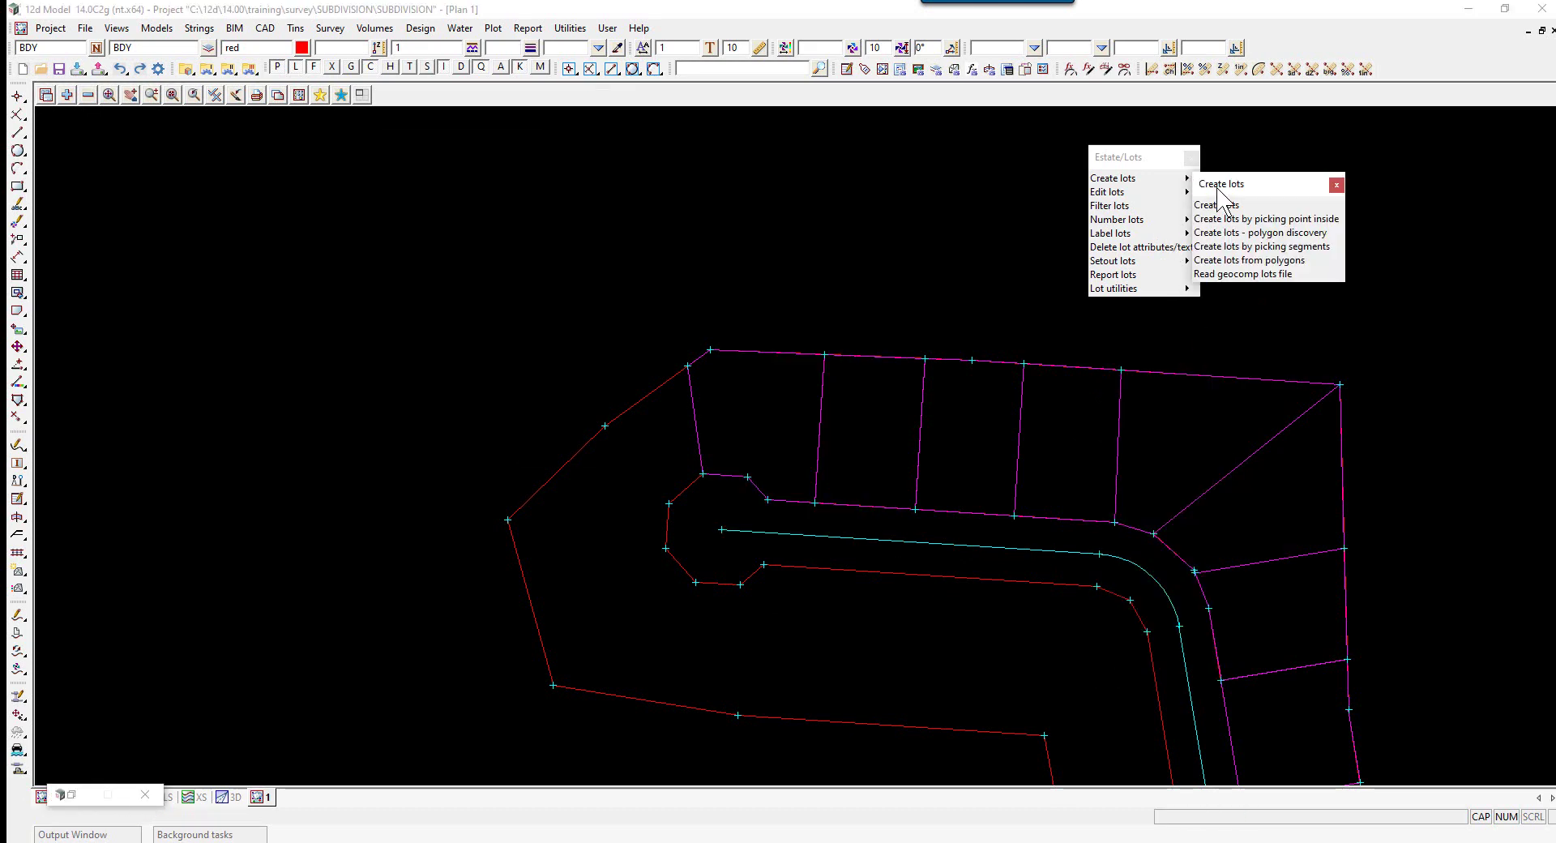
click(1264, 247)
drag(1382, 259, 1245, 238)
click(1291, 264)
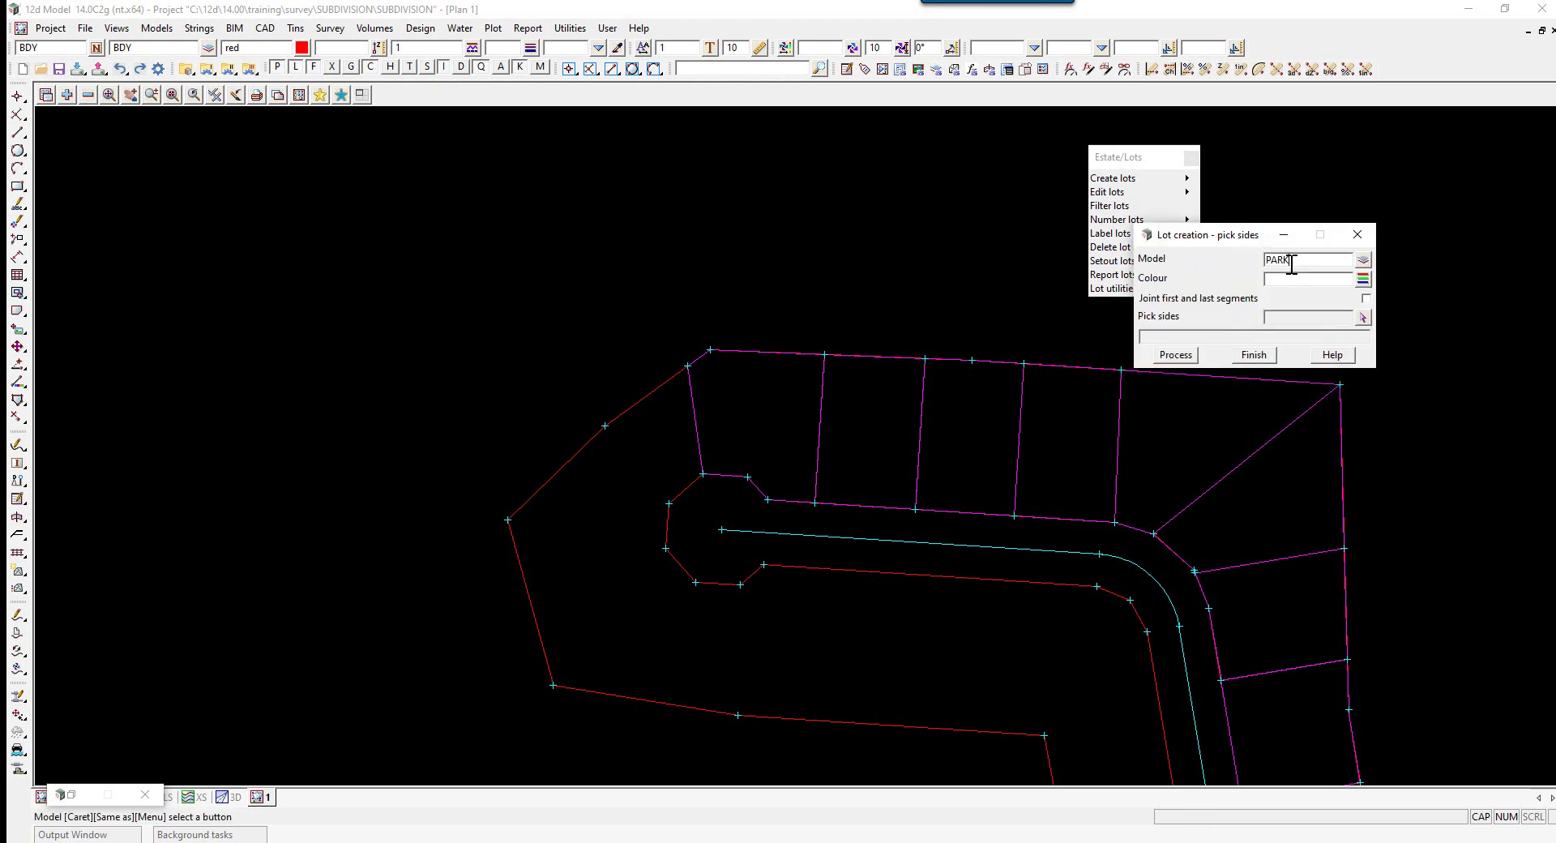
click(1364, 278)
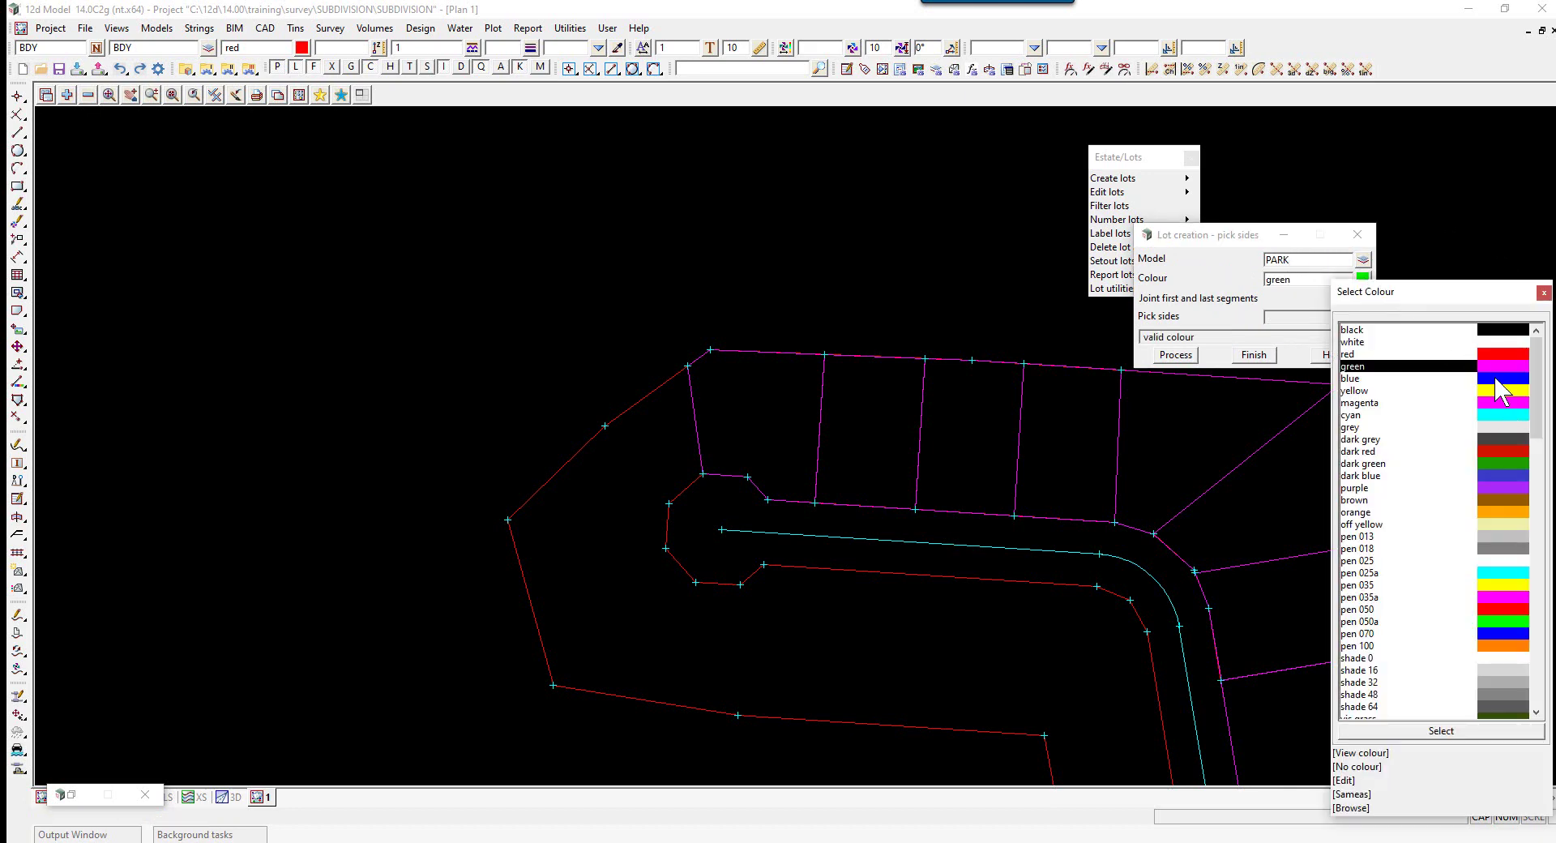
click(1499, 367)
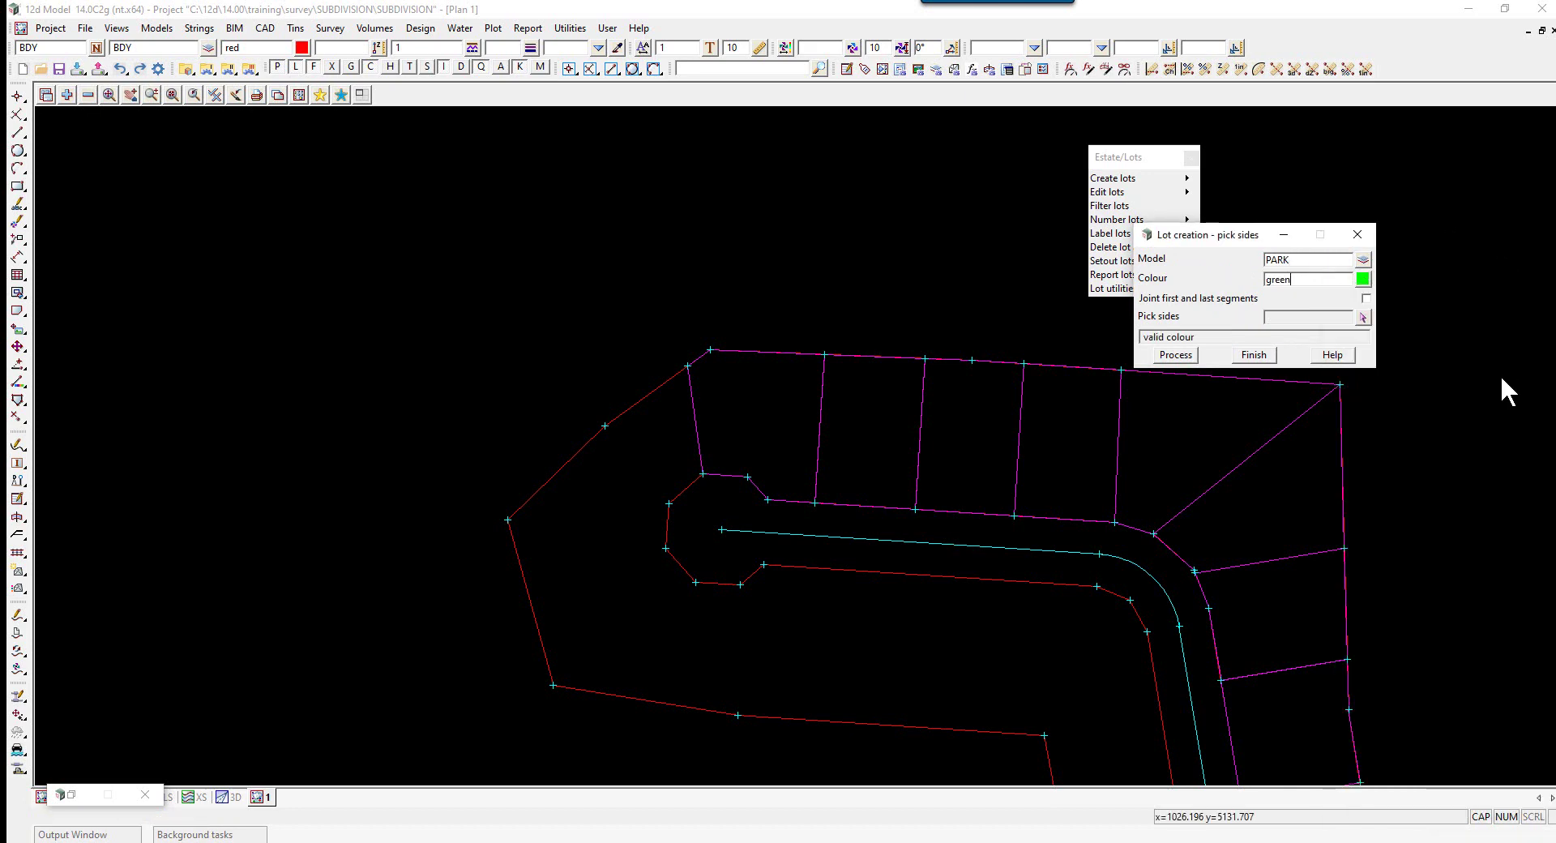
Step: Pick the western boundary, adjoining lot line and cul-de-sac segments as the park's sides
click(1364, 317)
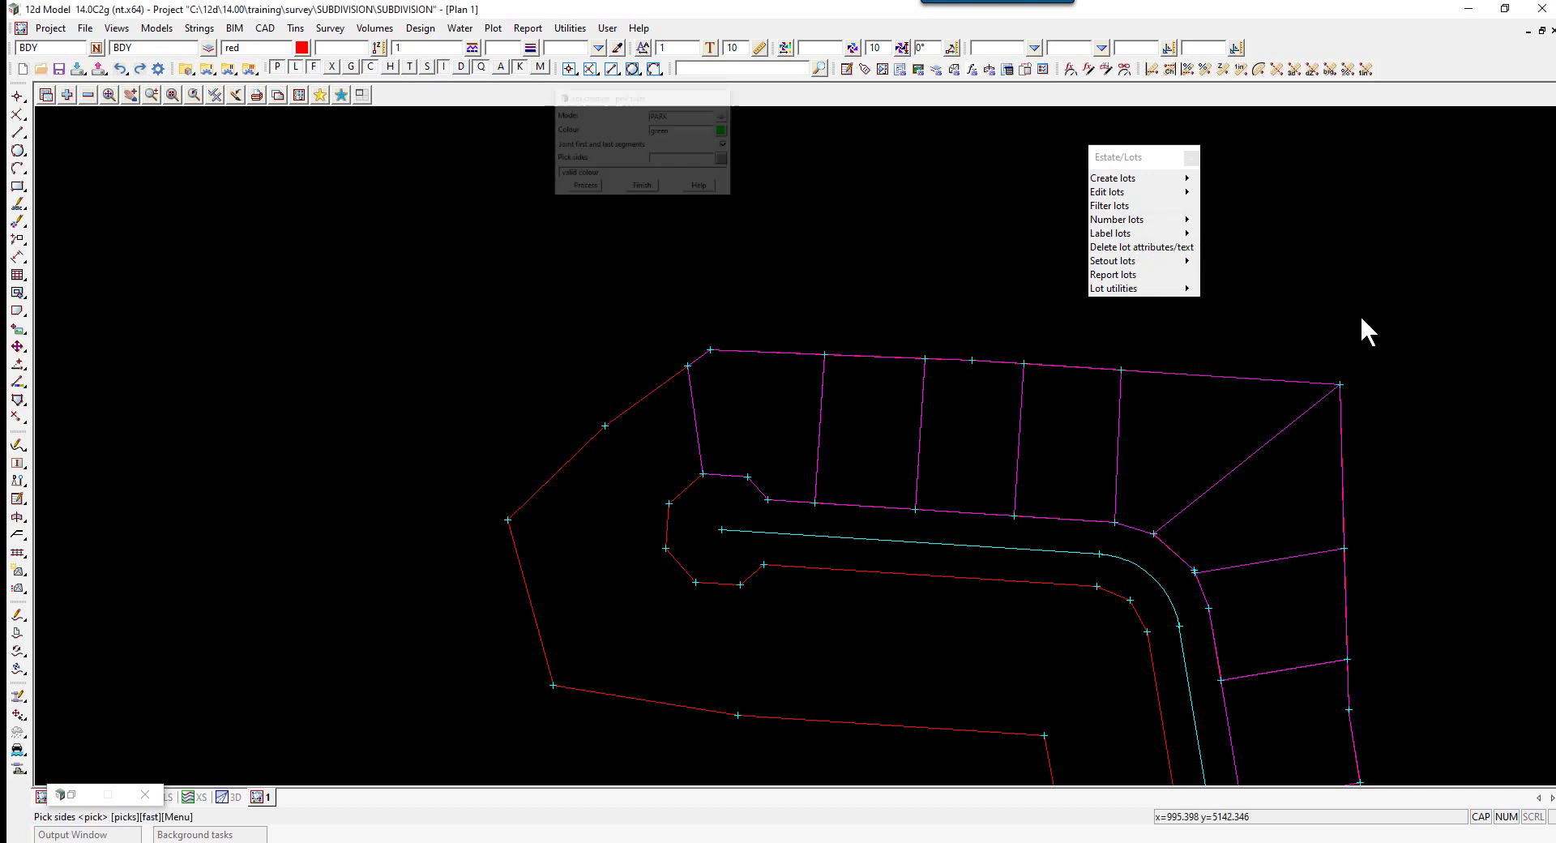
click(538, 638)
click(521, 602)
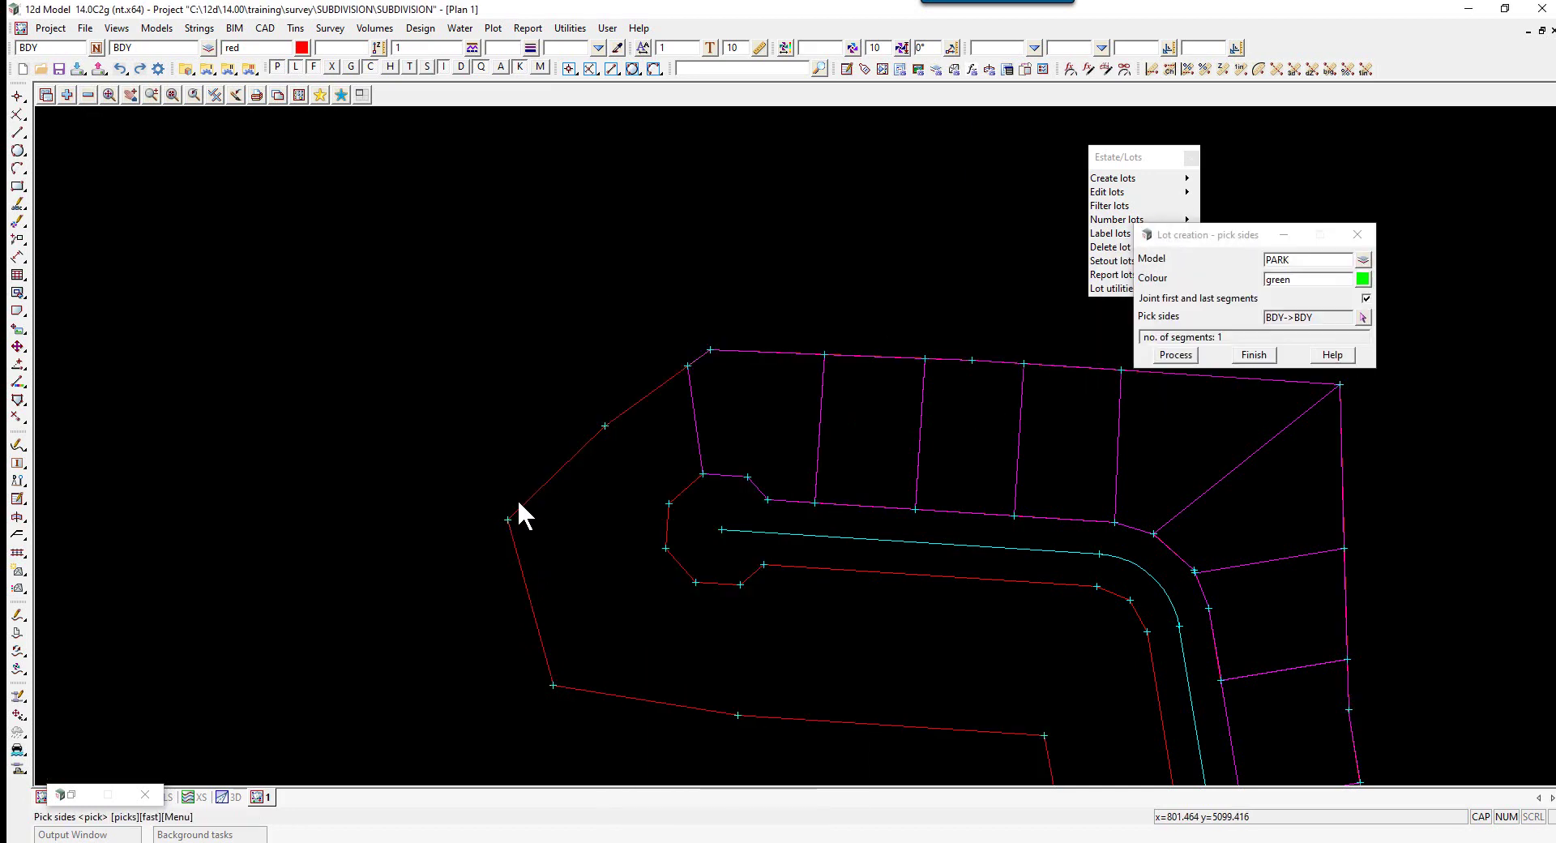
click(535, 486)
click(545, 478)
click(648, 392)
click(649, 392)
click(694, 419)
click(695, 425)
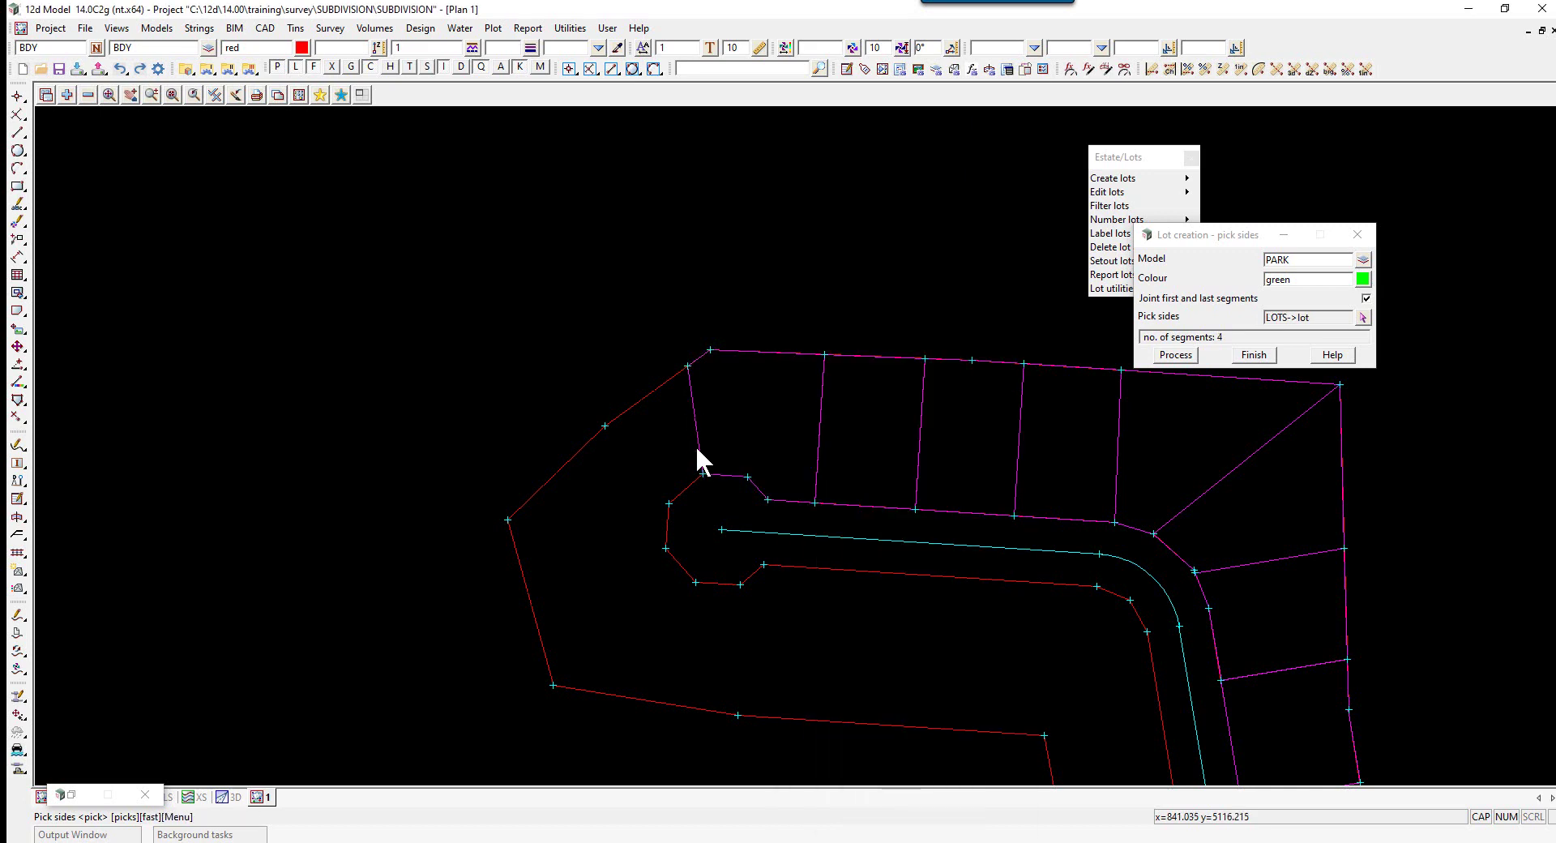
click(682, 490)
click(666, 509)
click(665, 523)
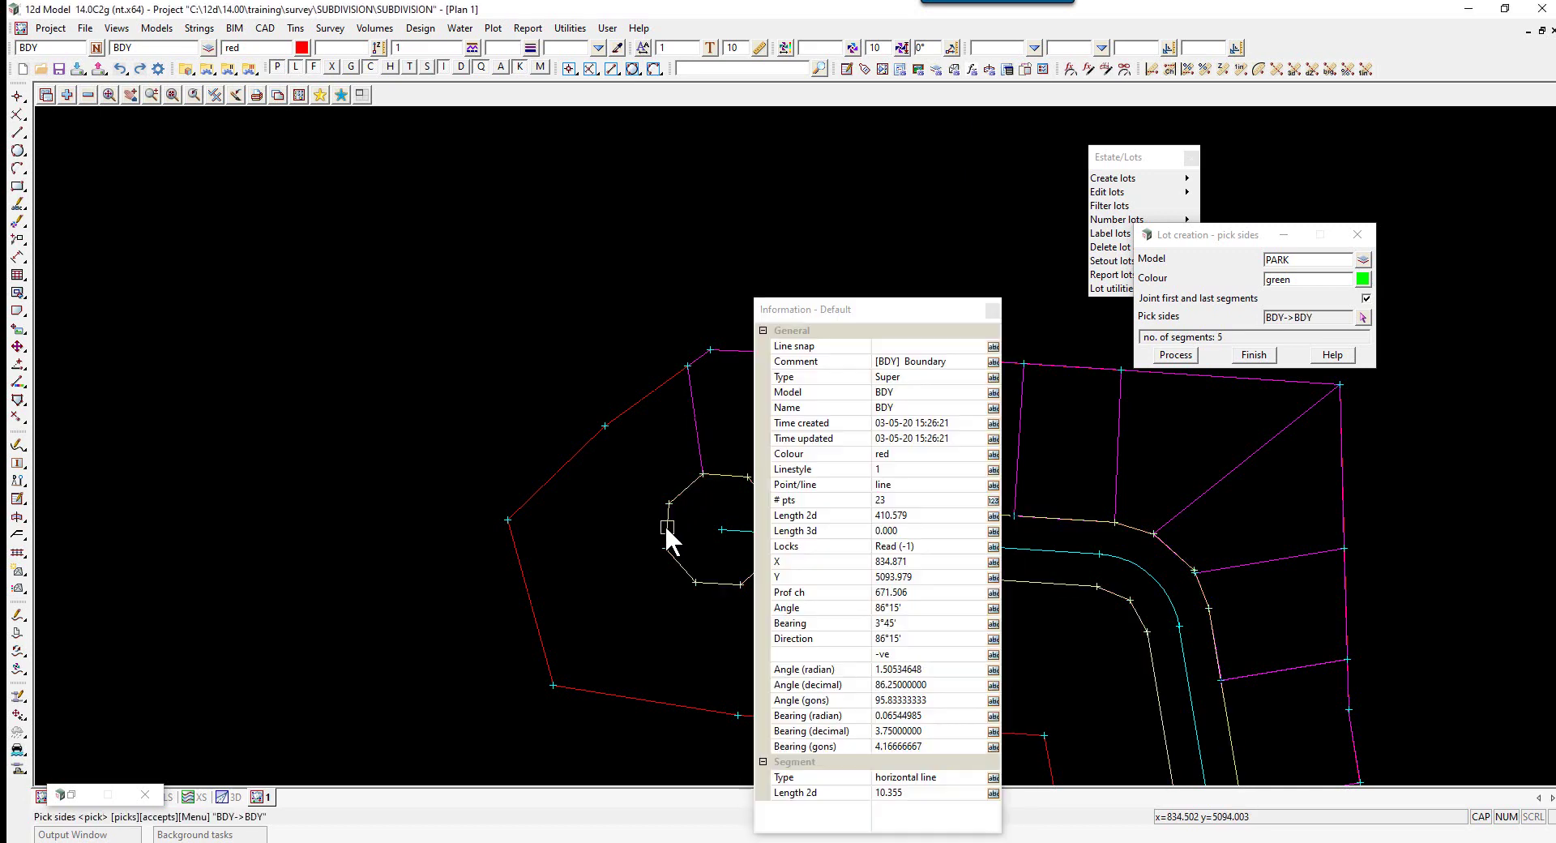
click(665, 524)
click(681, 563)
click(681, 563)
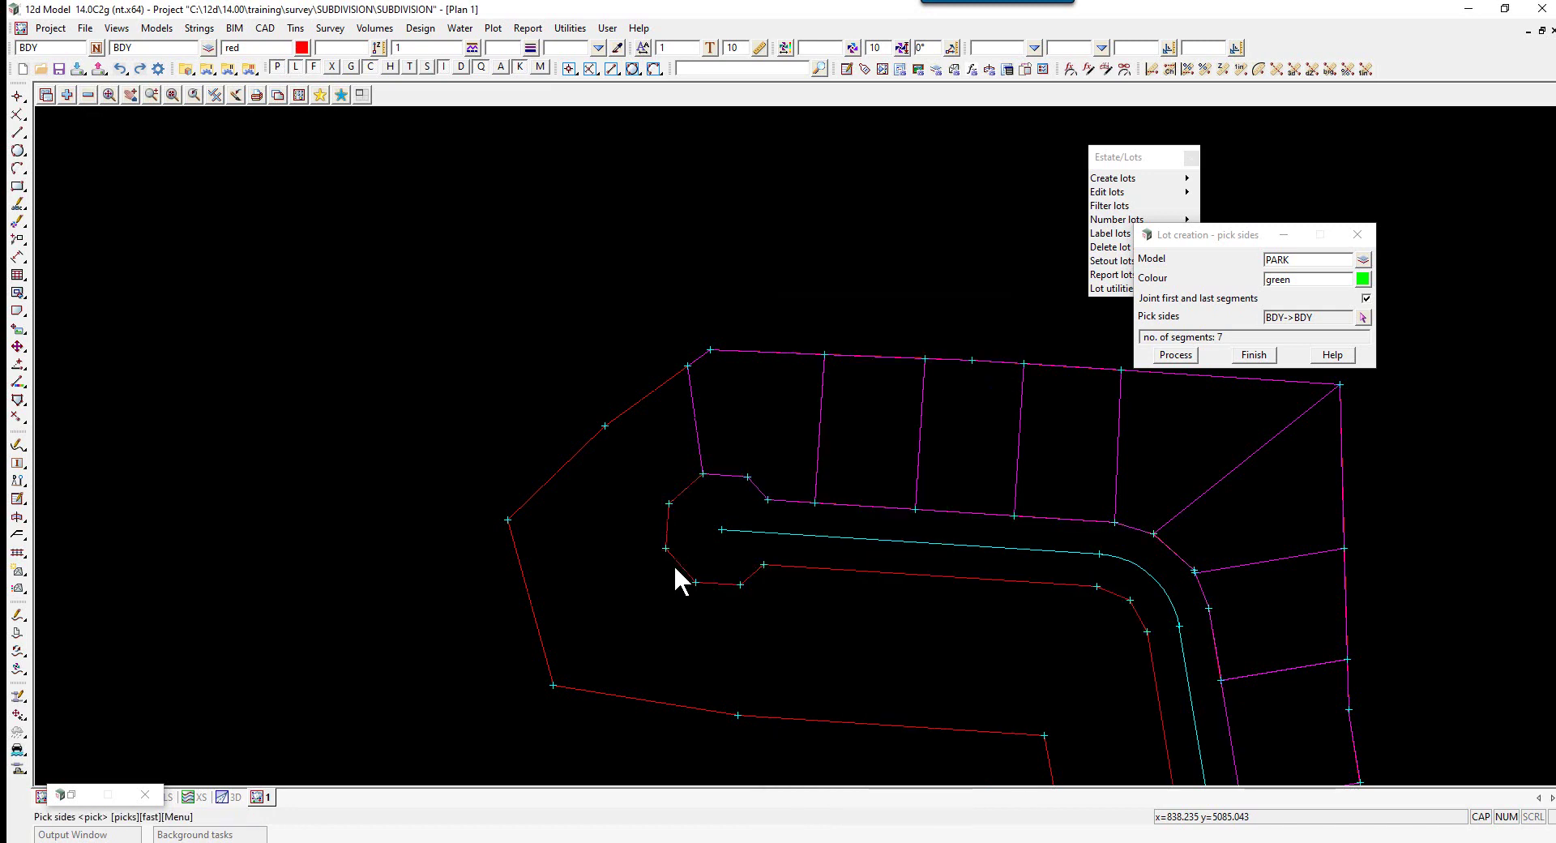
Step: Create the park lot, add PARK to the plan view, and finish
click(1175, 357)
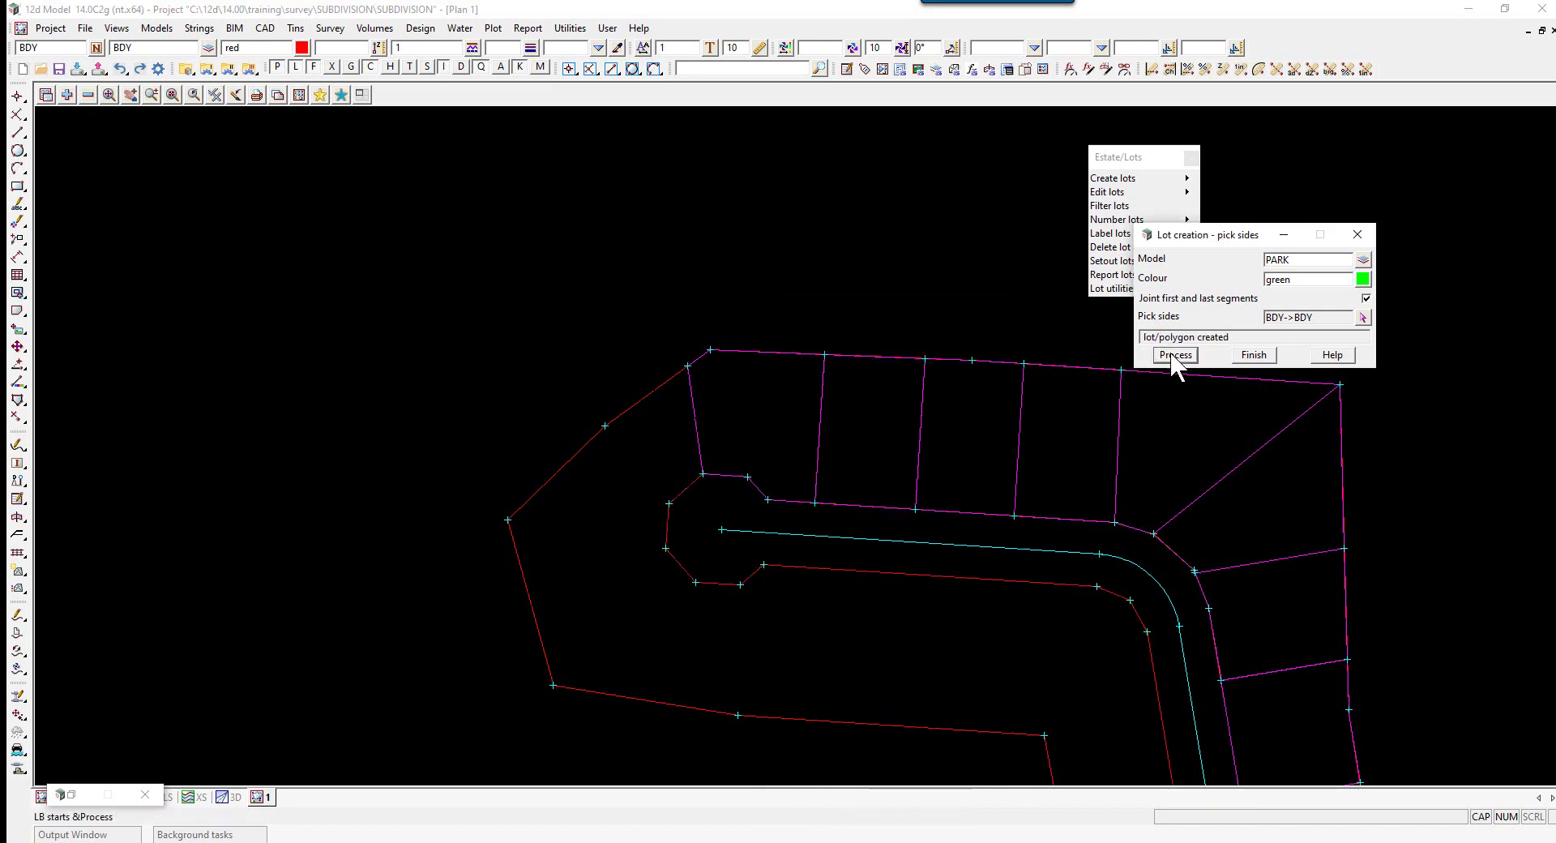
click(67, 94)
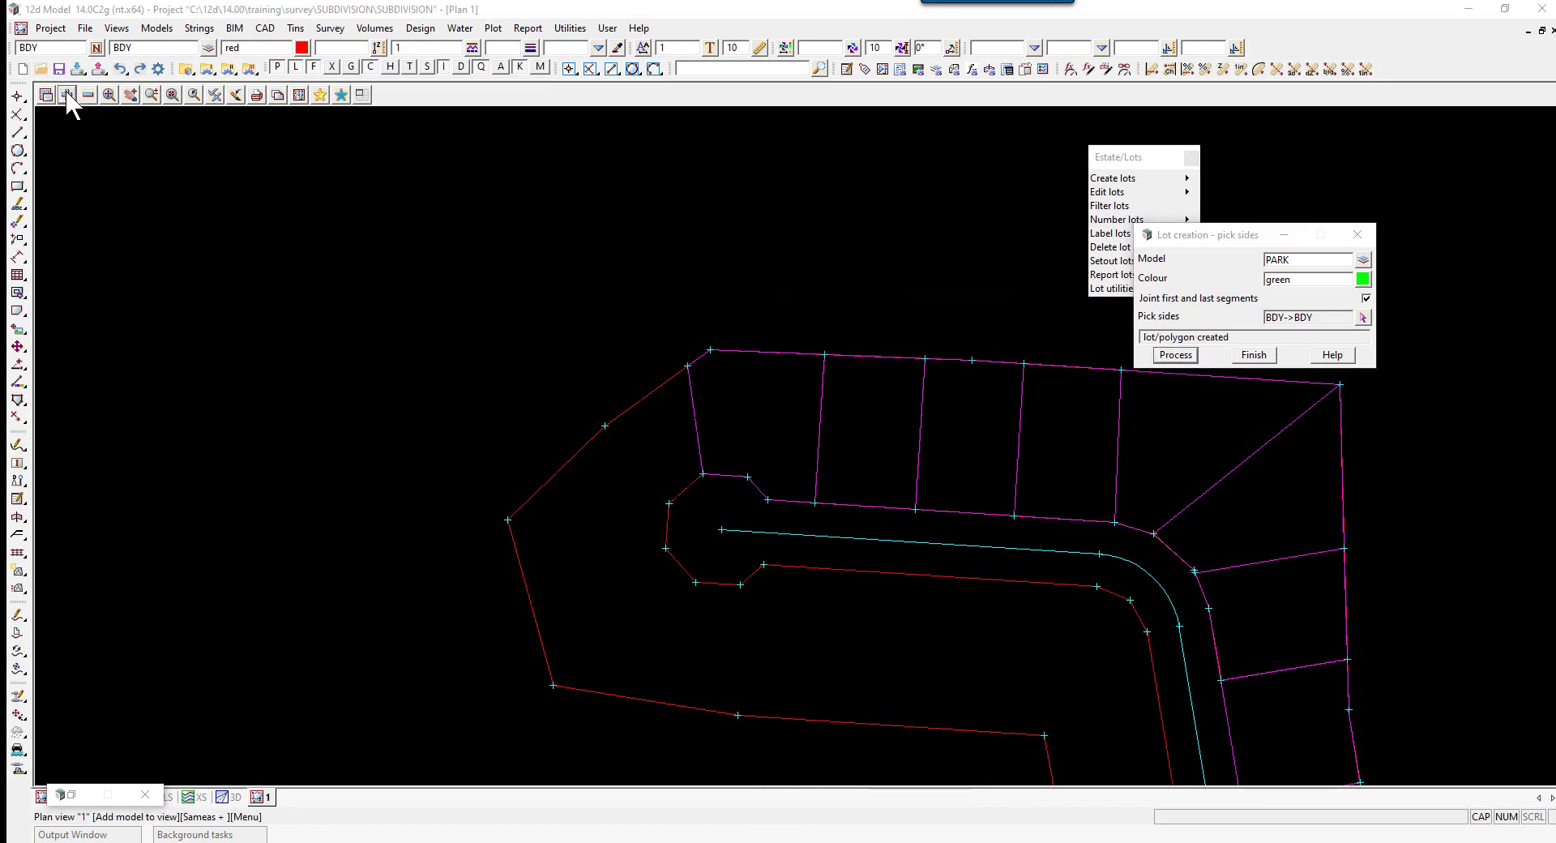
double_click(98, 168)
scroll(227, 299, down, 3)
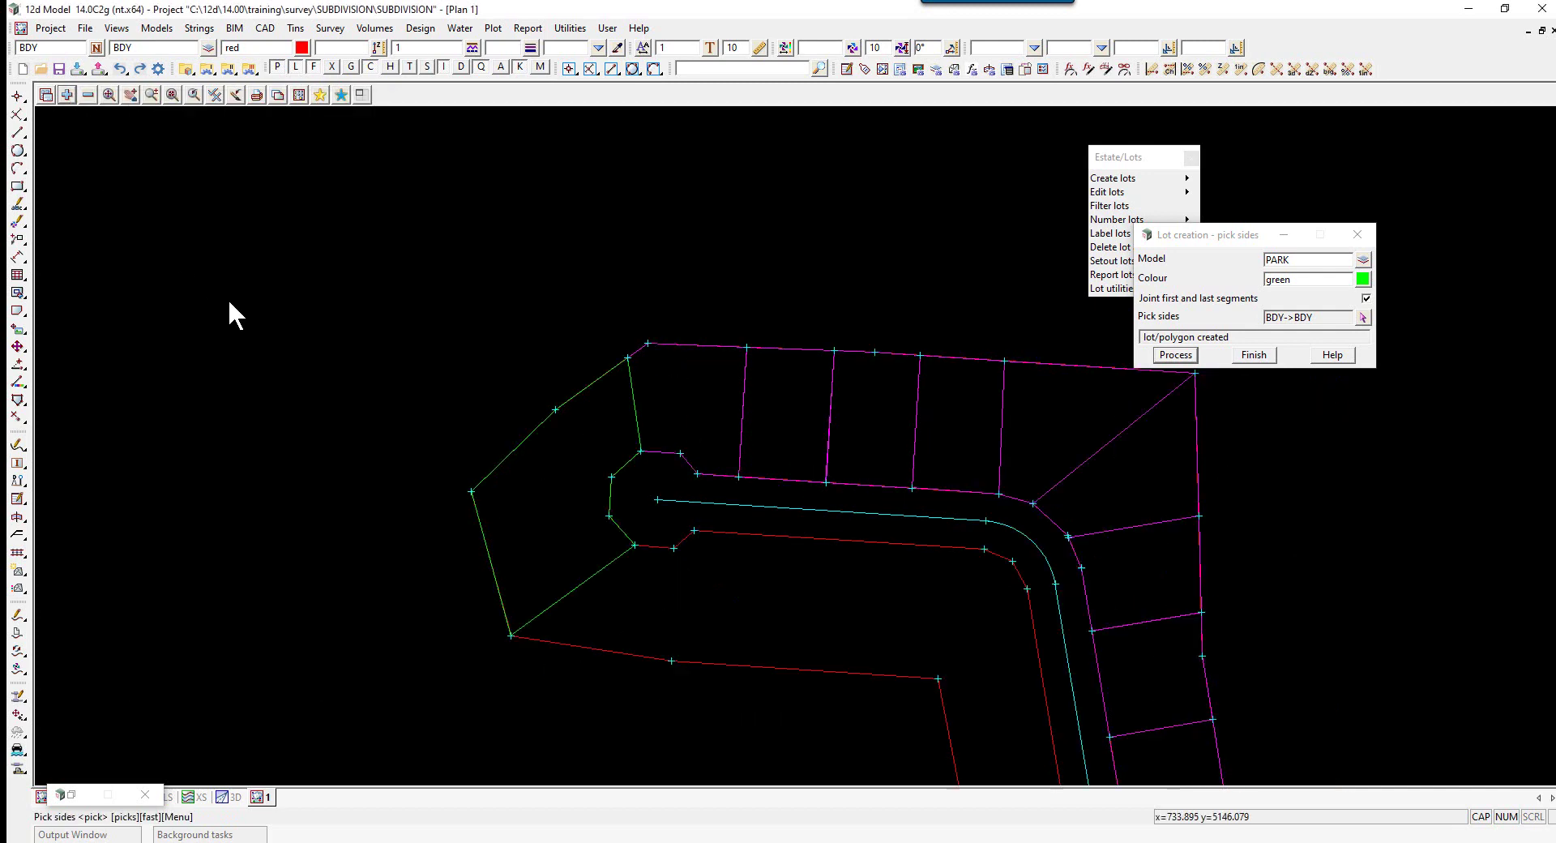
click(1248, 362)
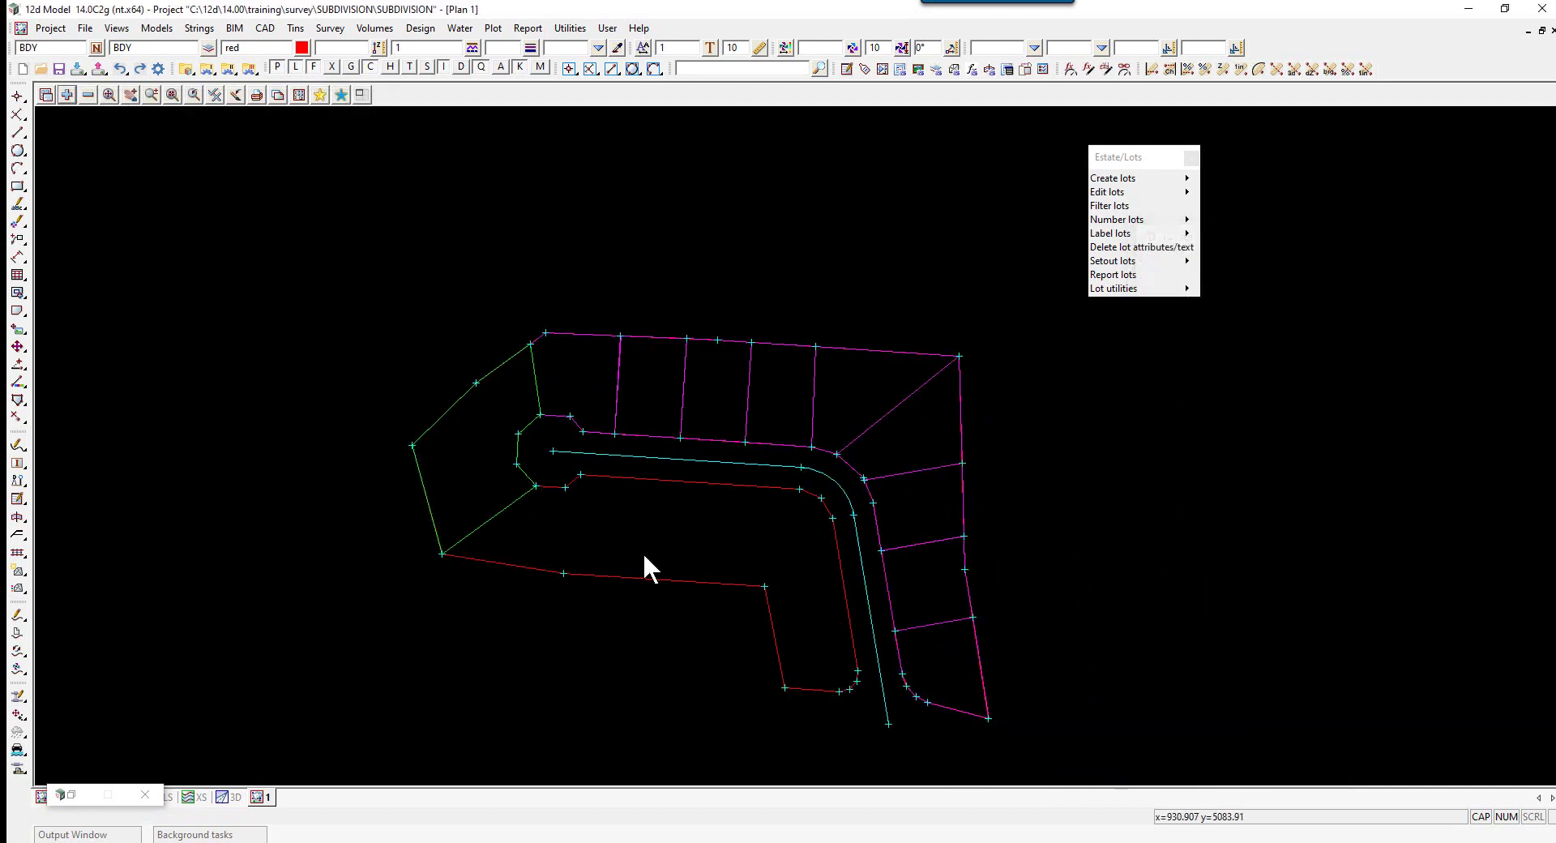
Step: Reopen Create Lot, edge on the green PARK lot, and set minimum area 800
click(108, 795)
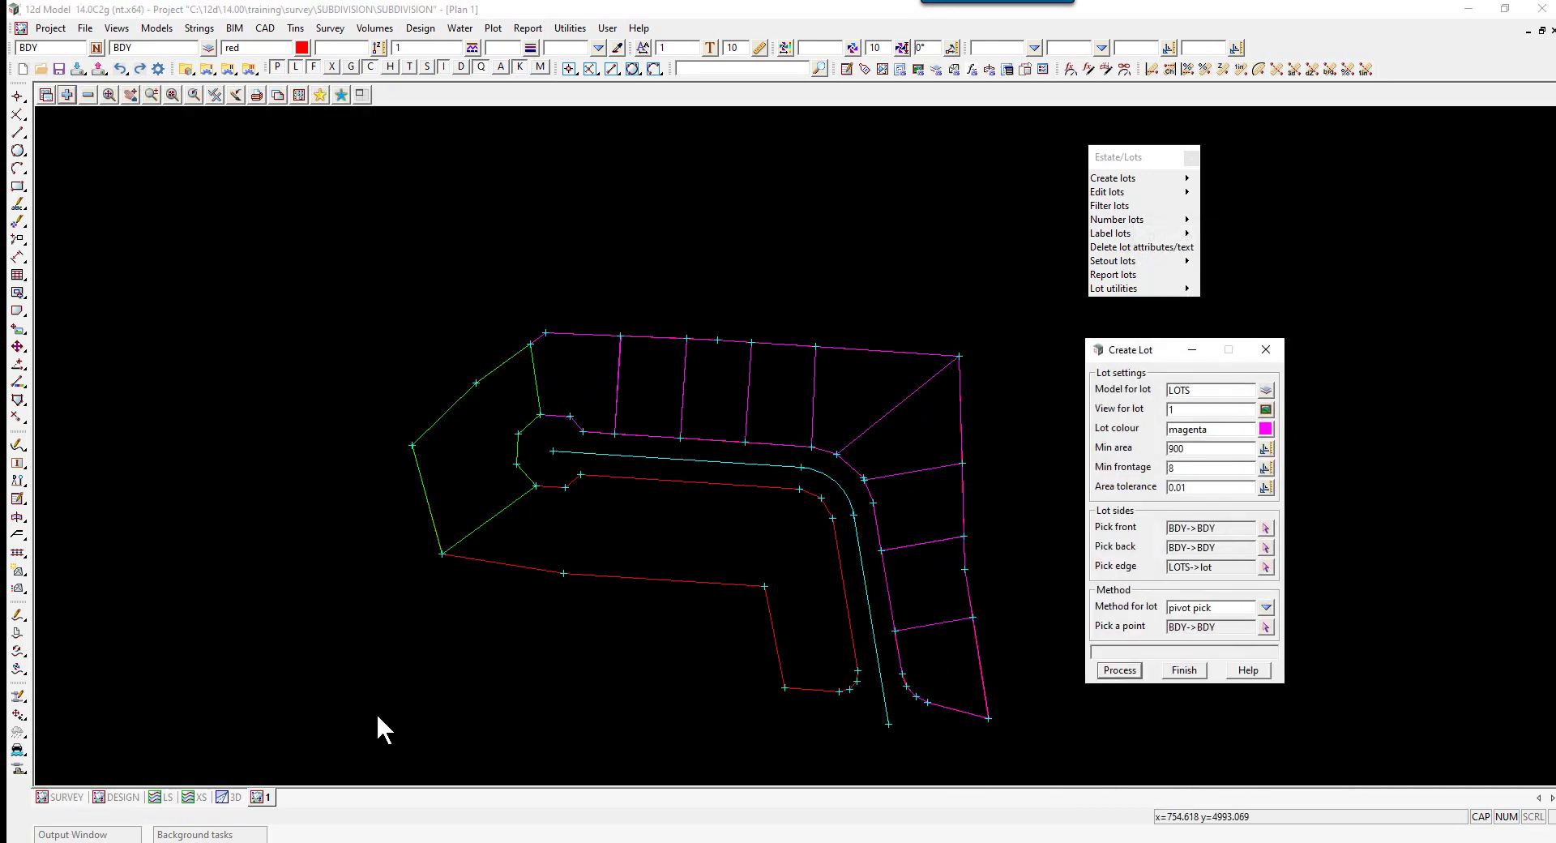
click(1266, 567)
click(492, 516)
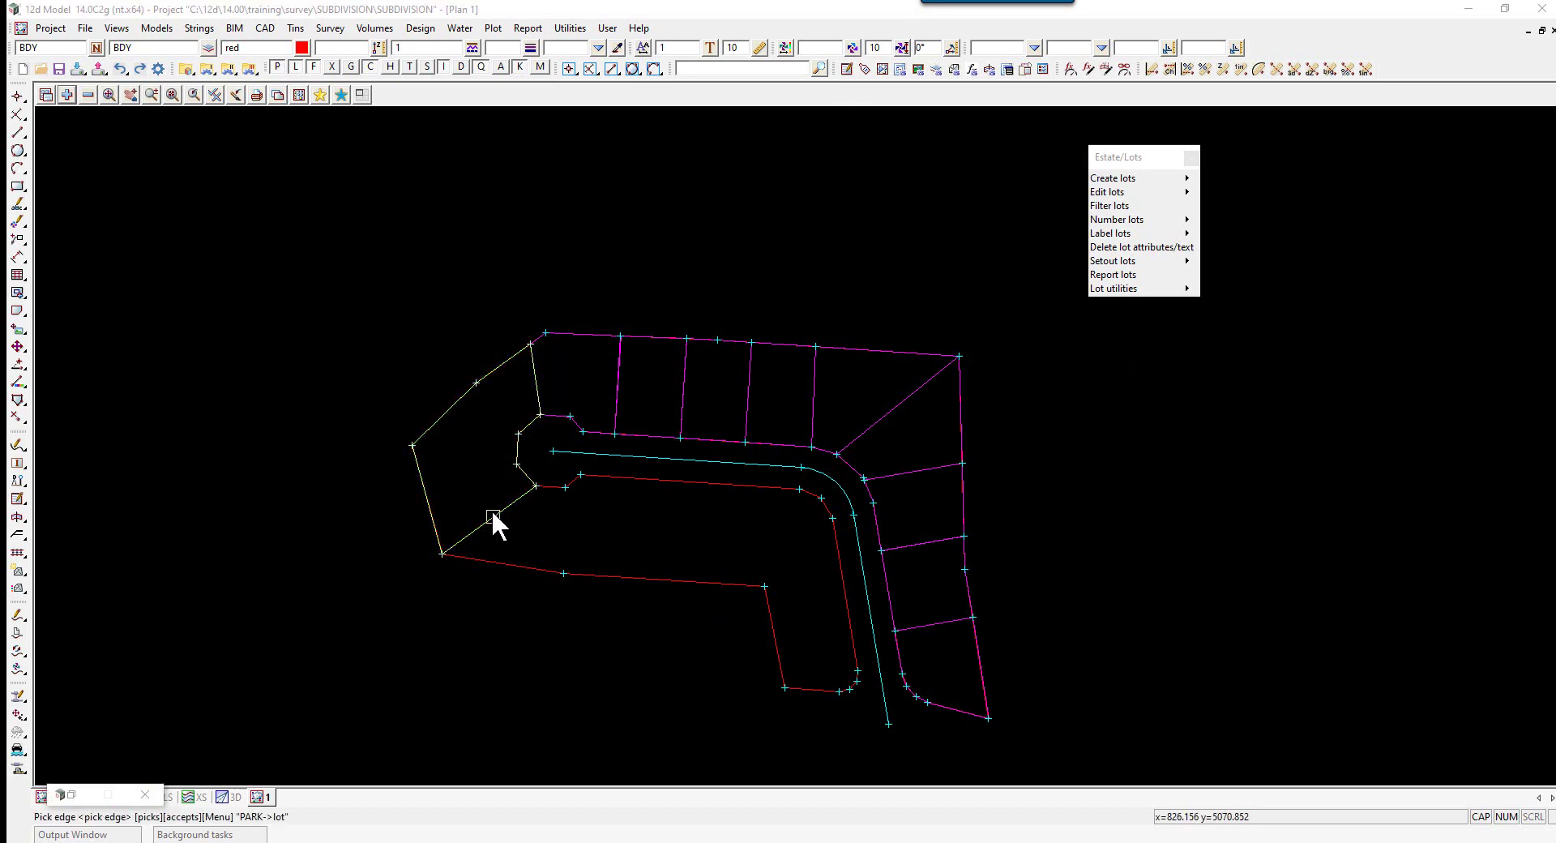
click(491, 510)
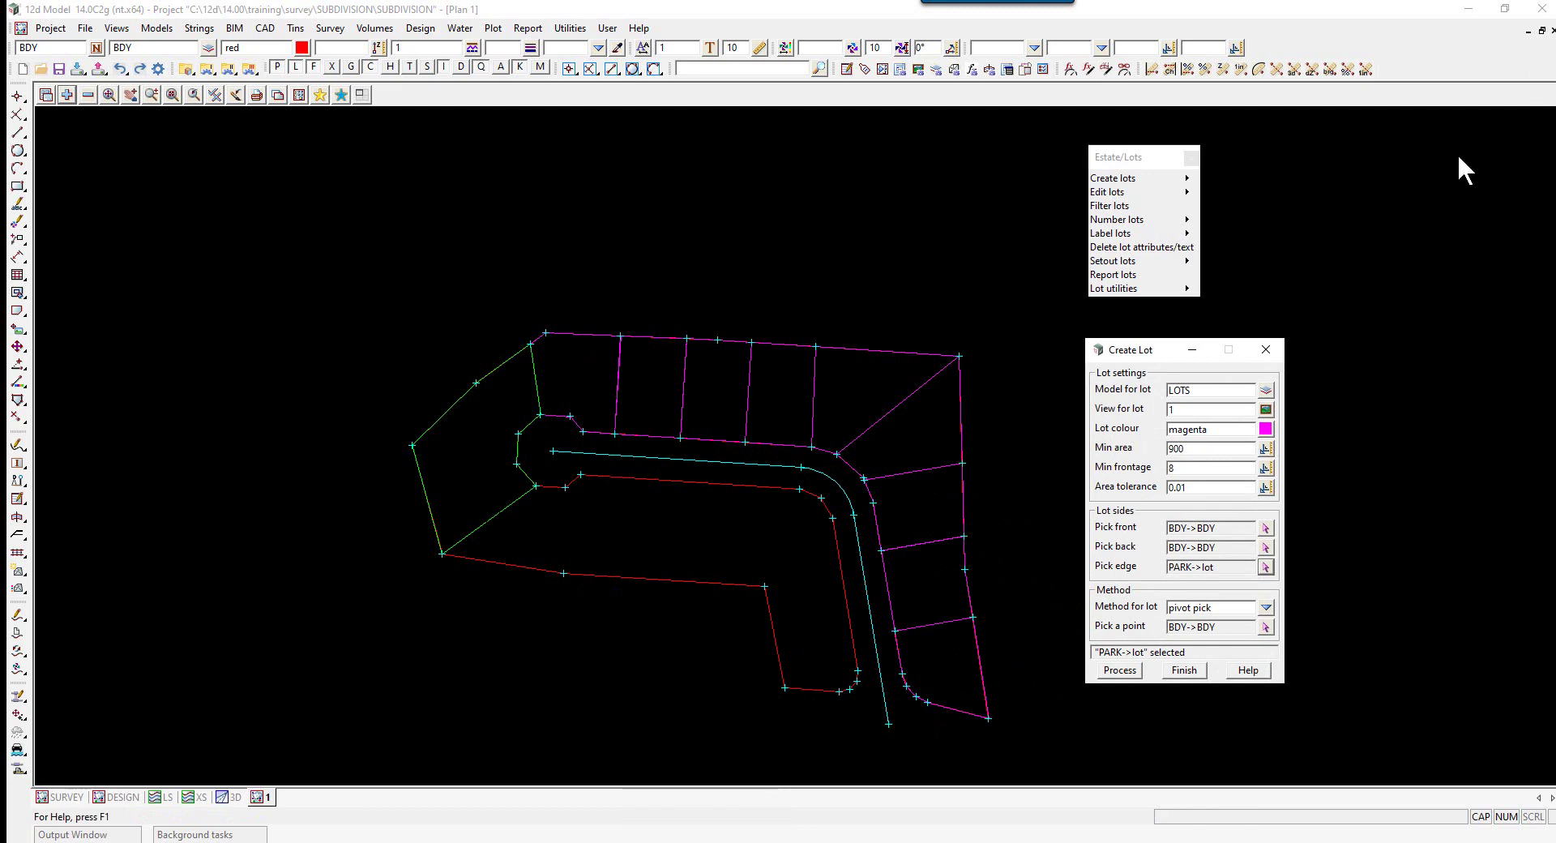
drag(1192, 450, 1149, 456)
text(800)
Step: Create the lot from a boundary point beside PARK, then switch the method to parallel bear
click(1265, 628)
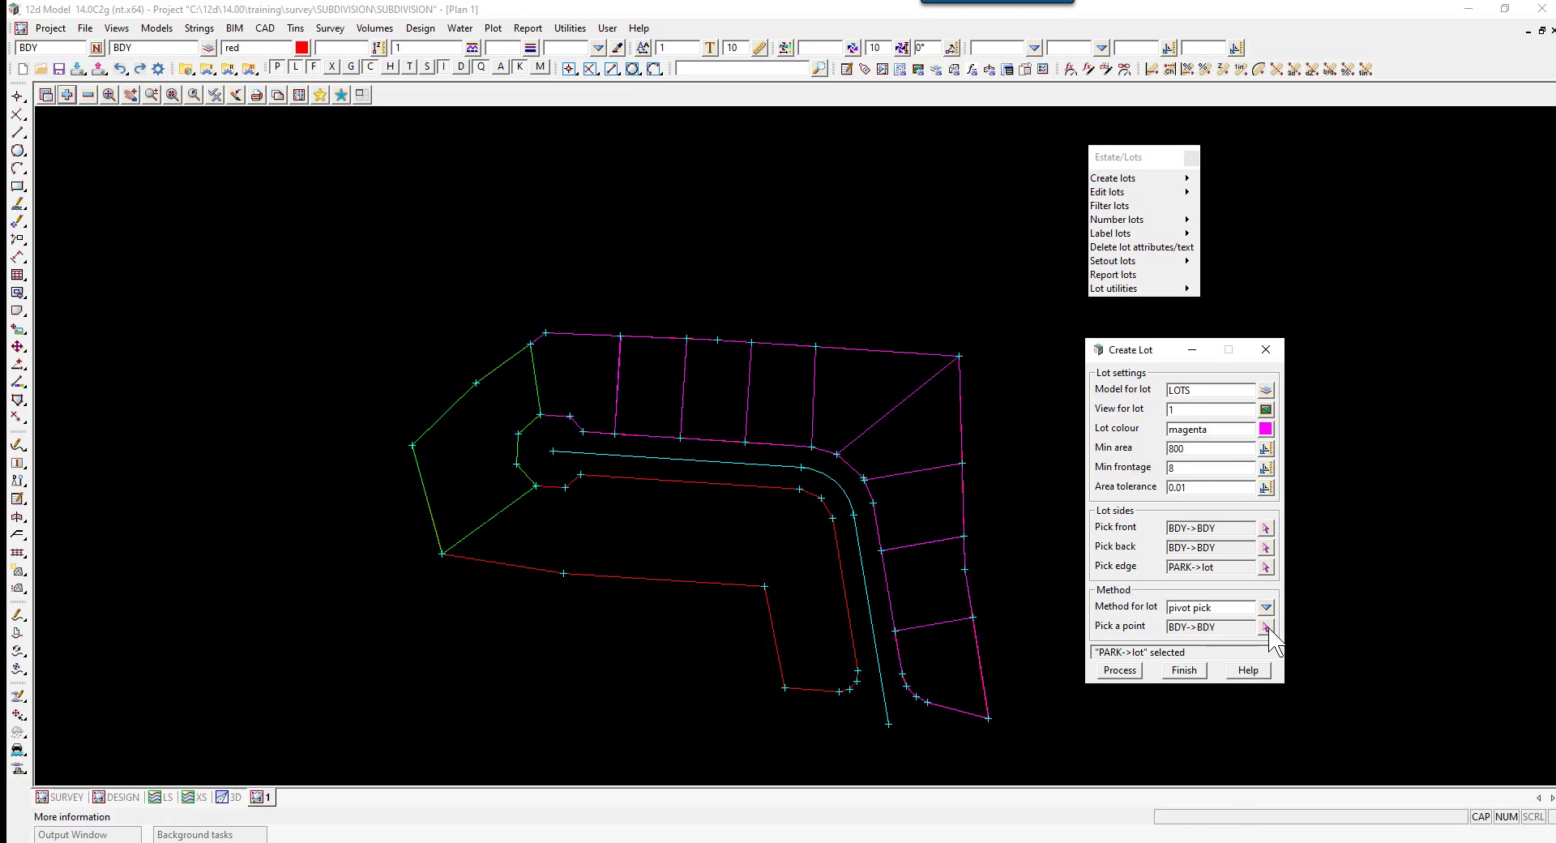
click(565, 487)
middle_click(564, 488)
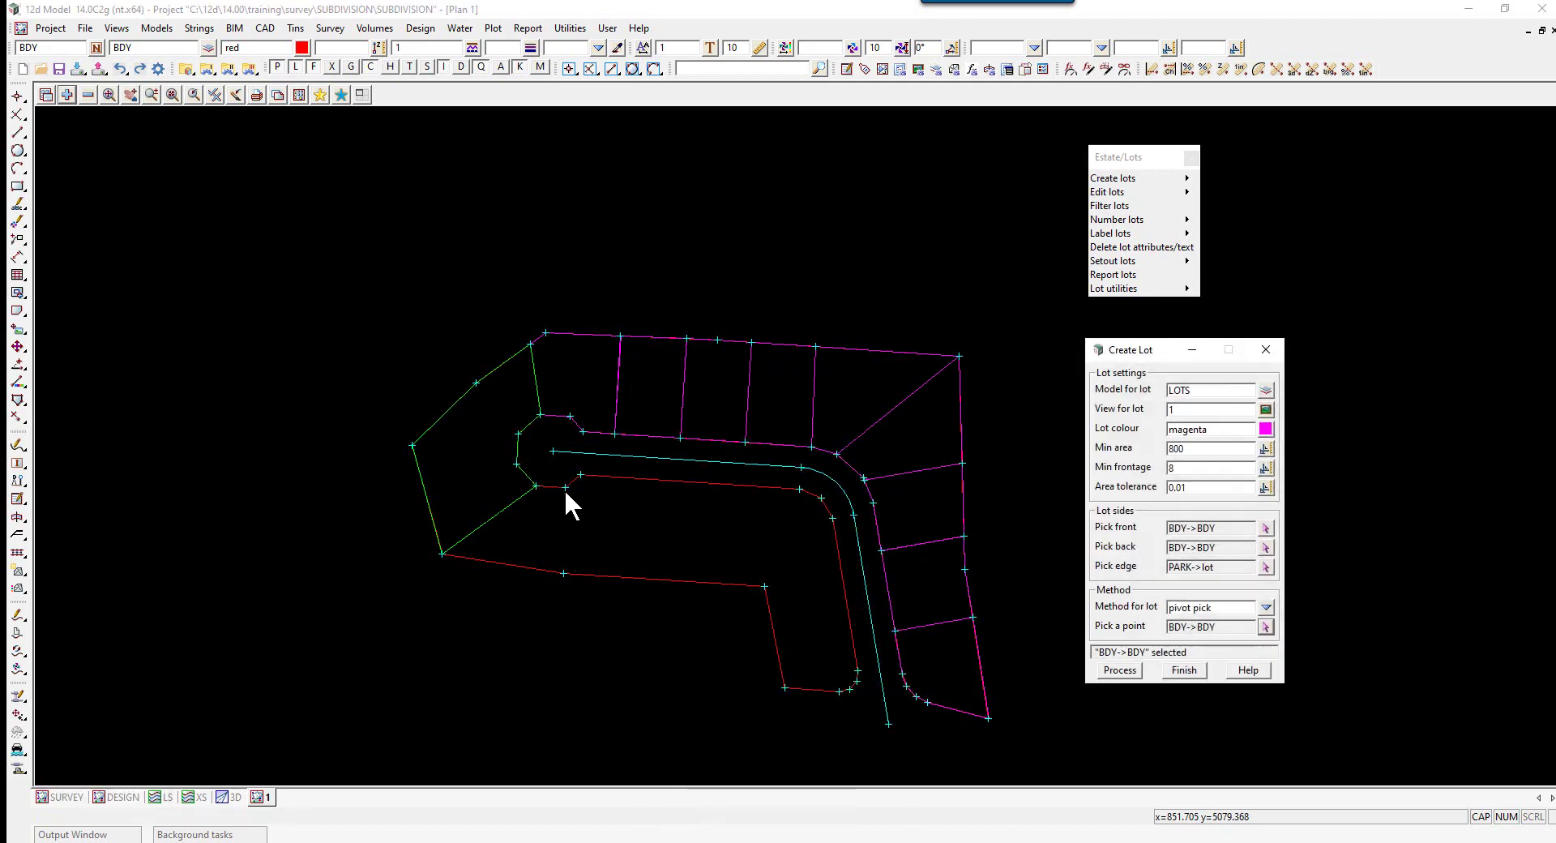
click(1118, 670)
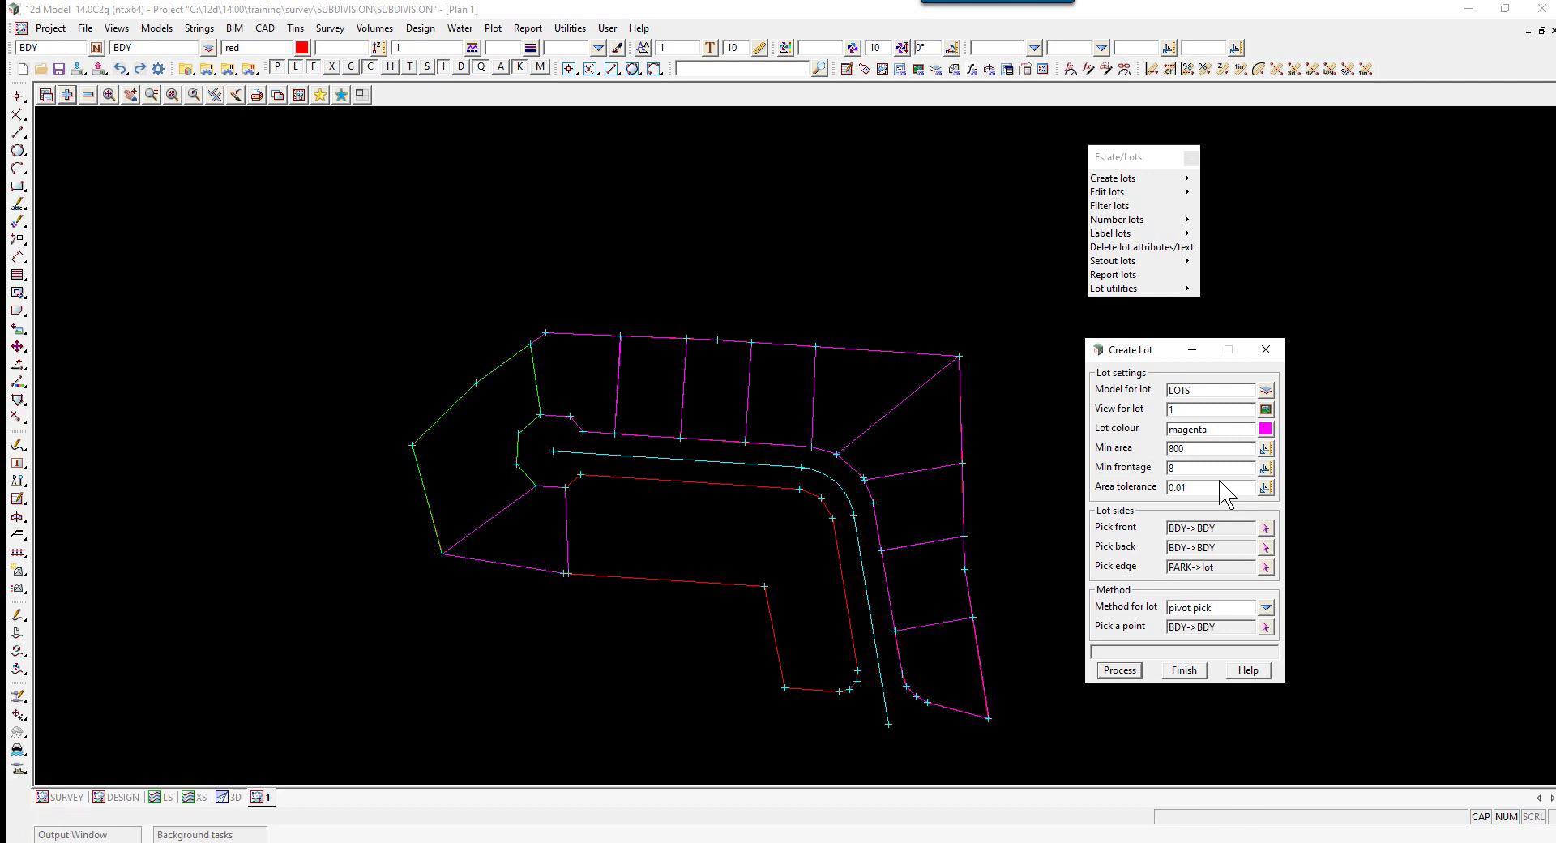
click(1266, 608)
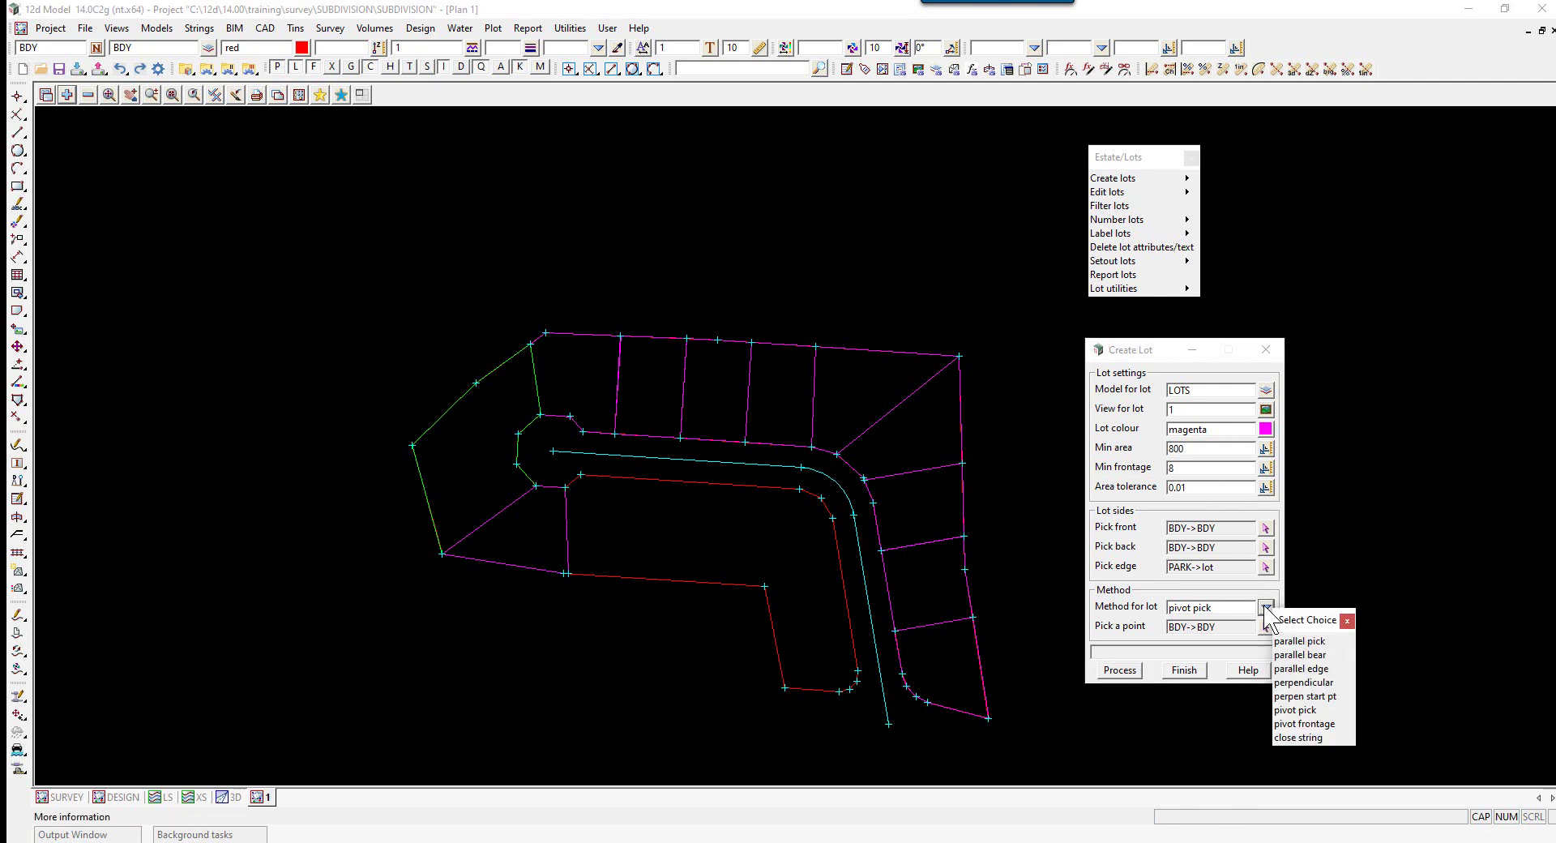
click(1303, 658)
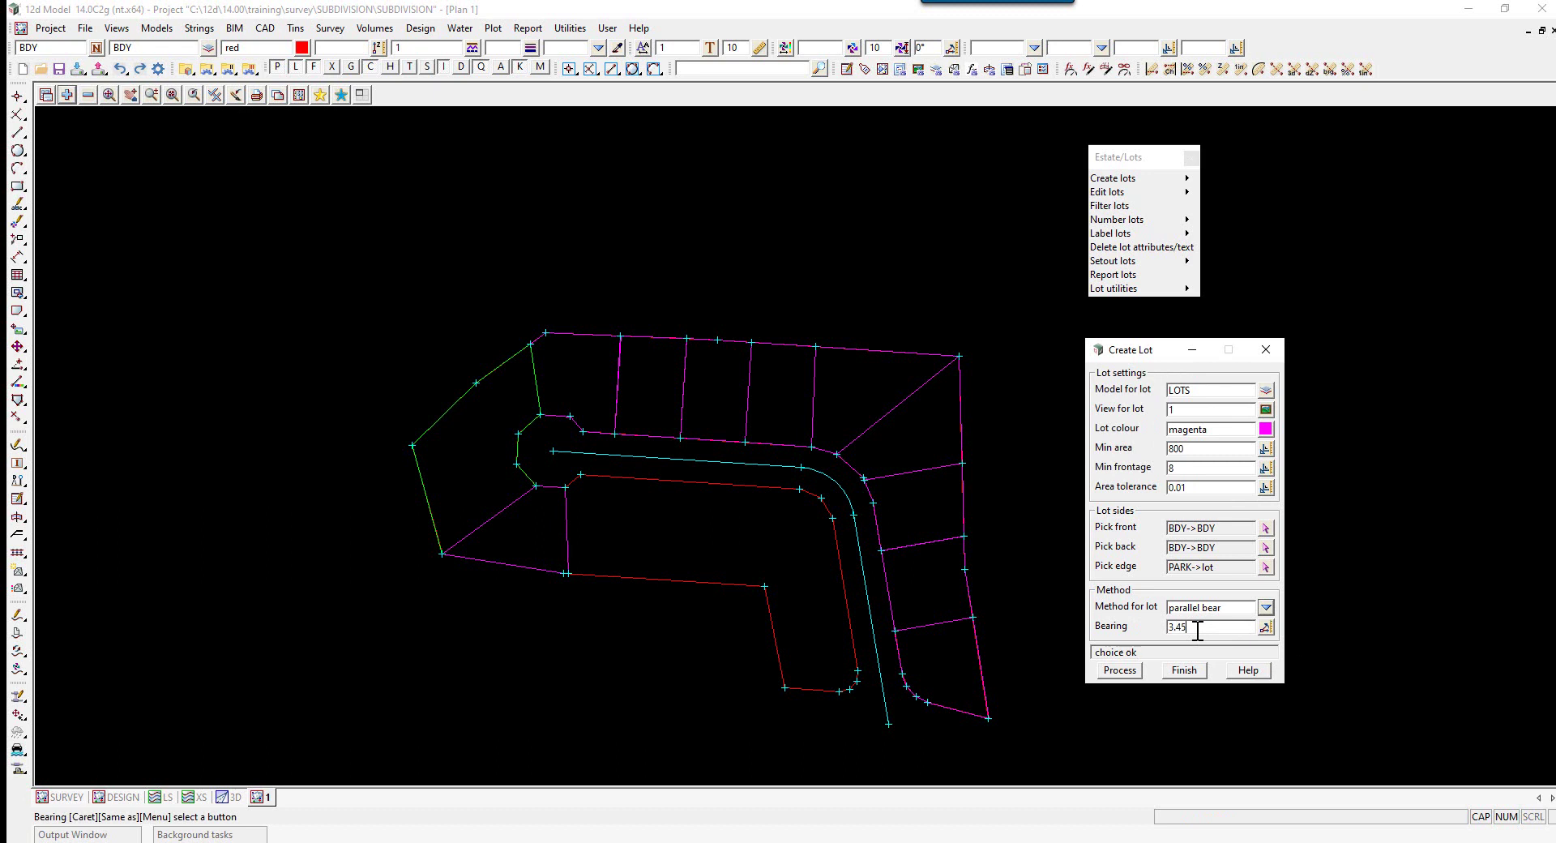
Step: Create three parallel-bearing lots along the inner road edge
click(1128, 672)
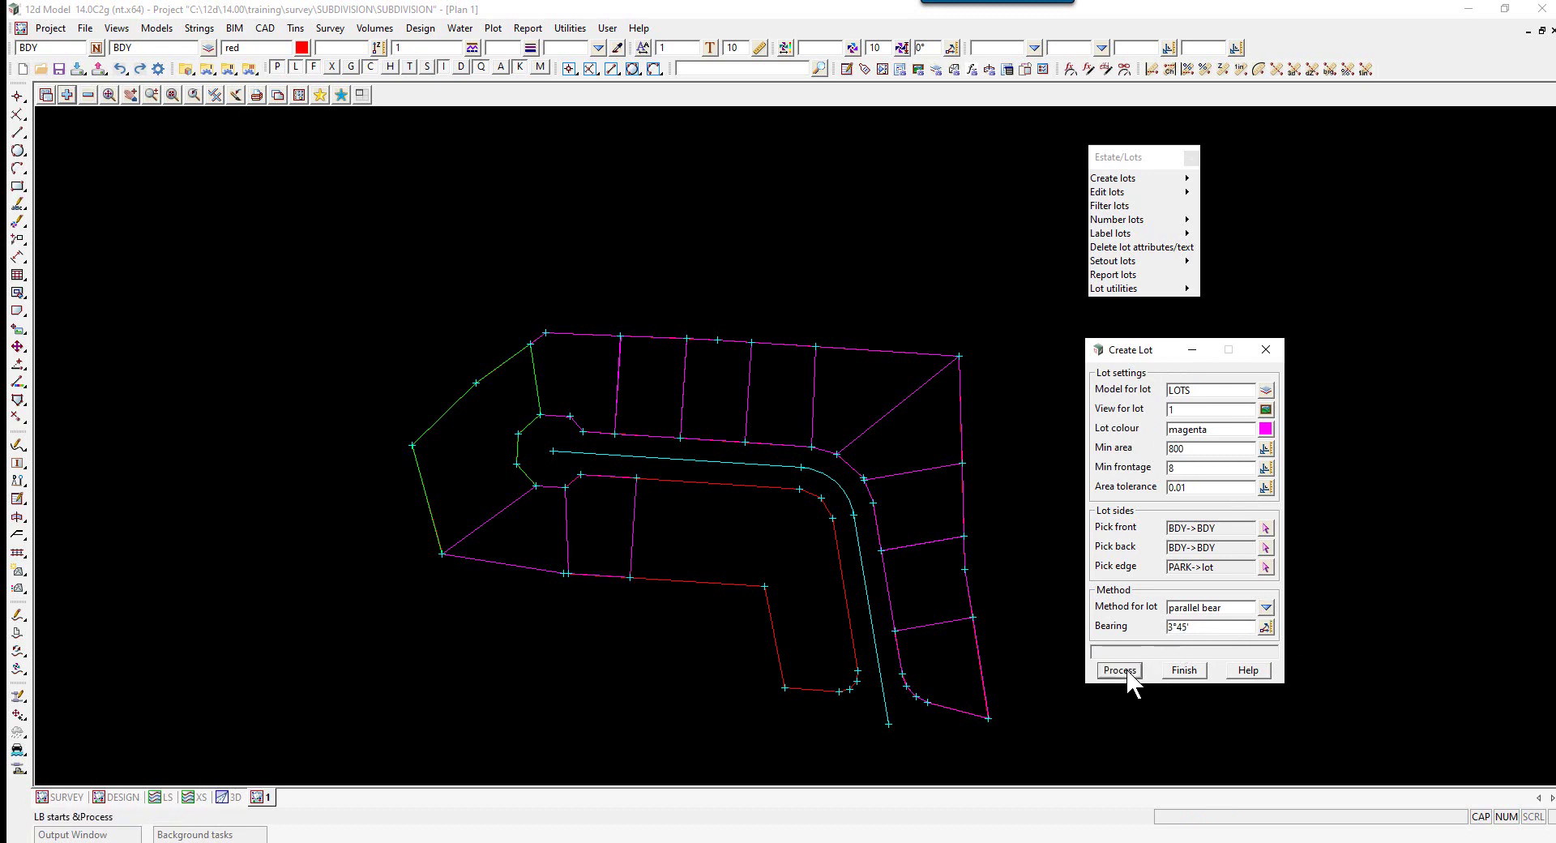
click(1120, 671)
click(1127, 670)
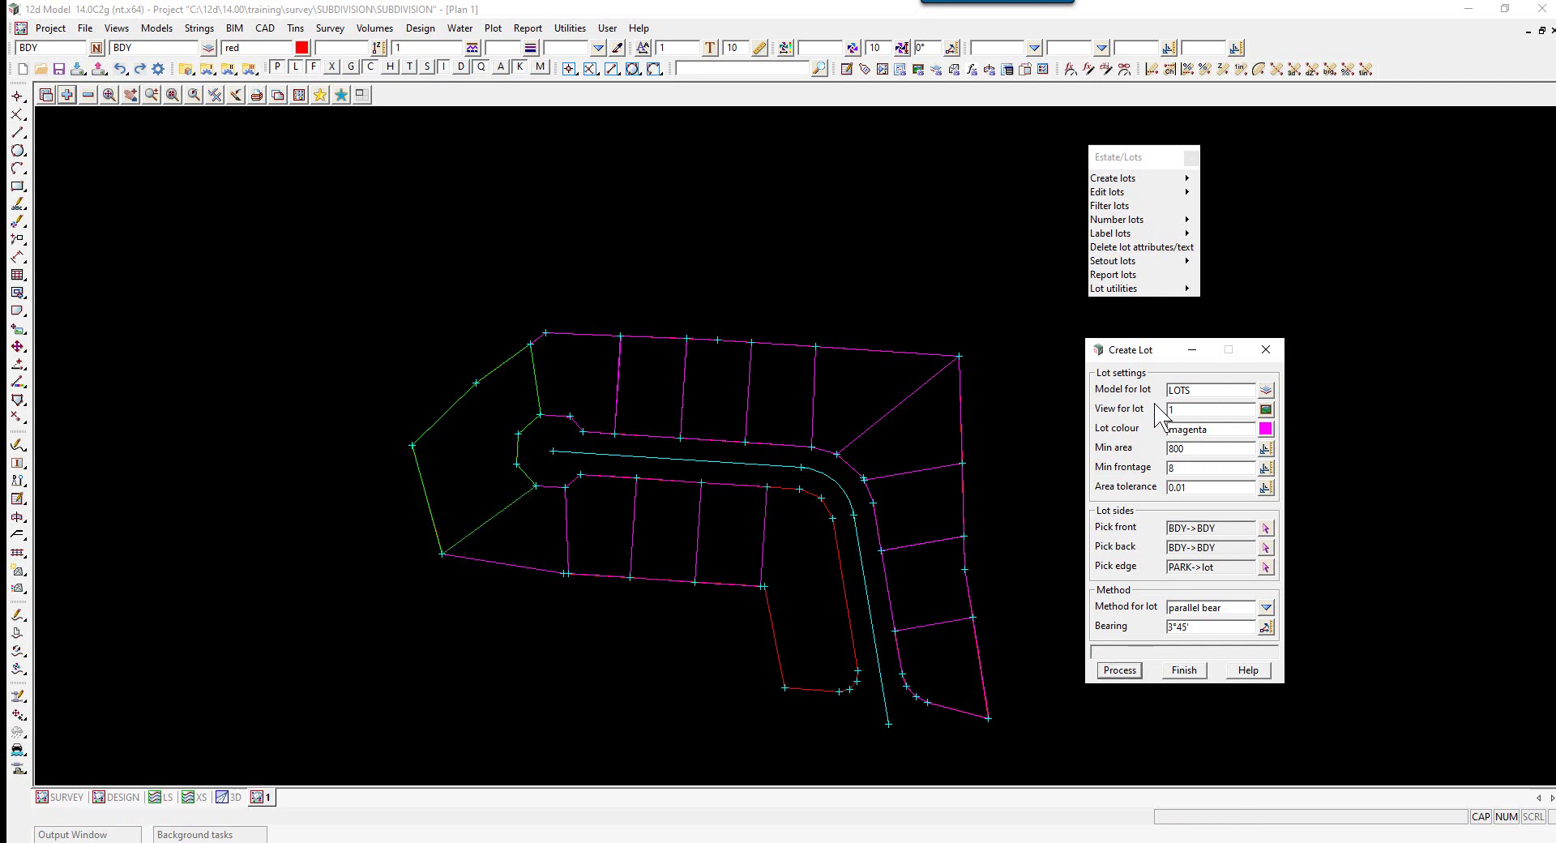
Step: Create a pivot pick lot at the south boundary corner near the bend, then finish
click(1266, 607)
click(1295, 711)
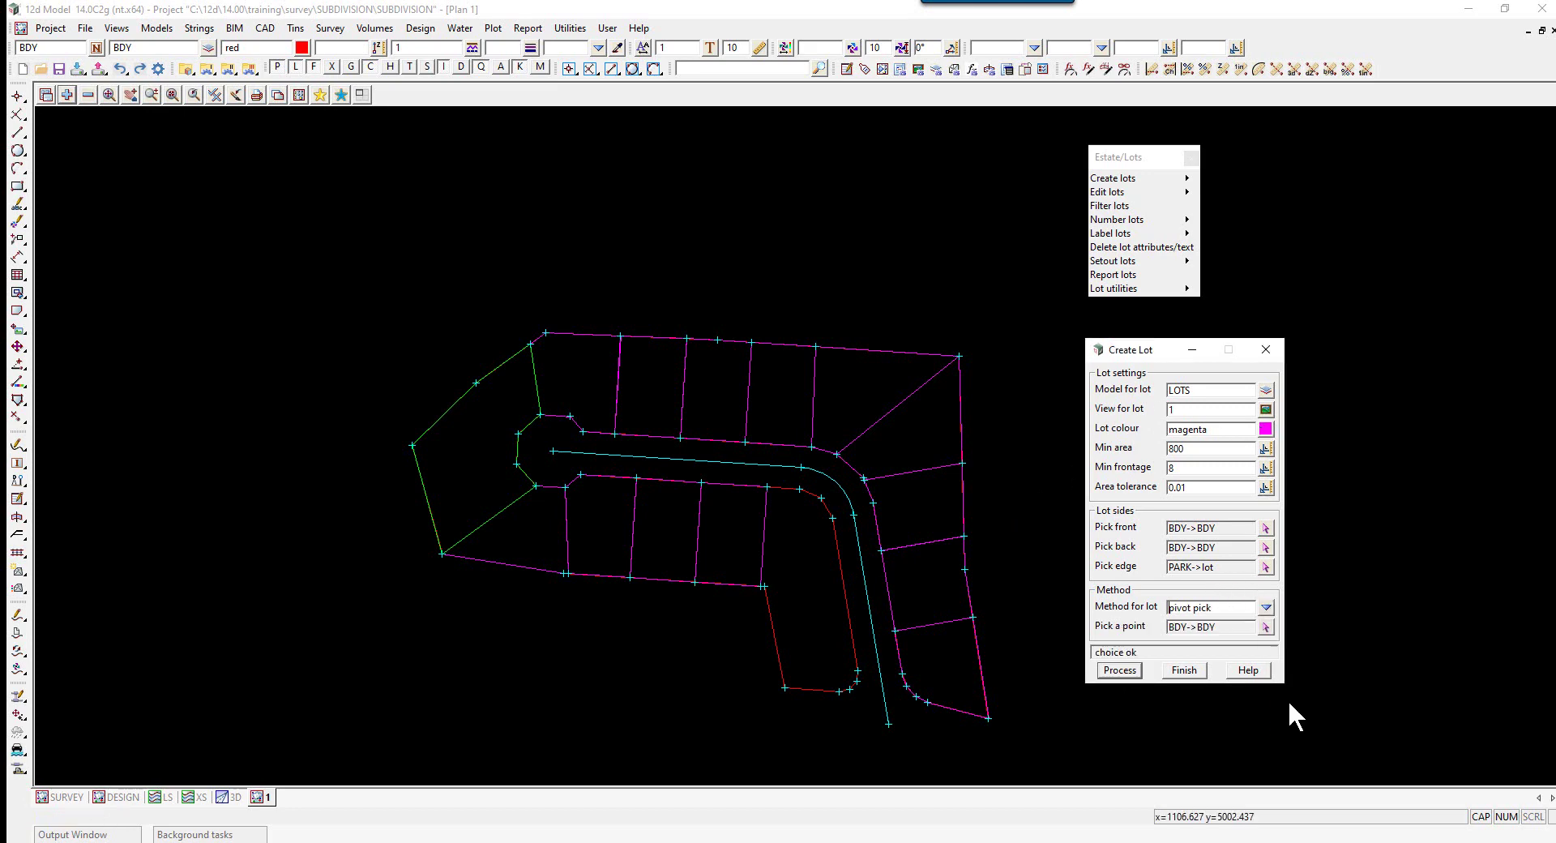
click(1265, 627)
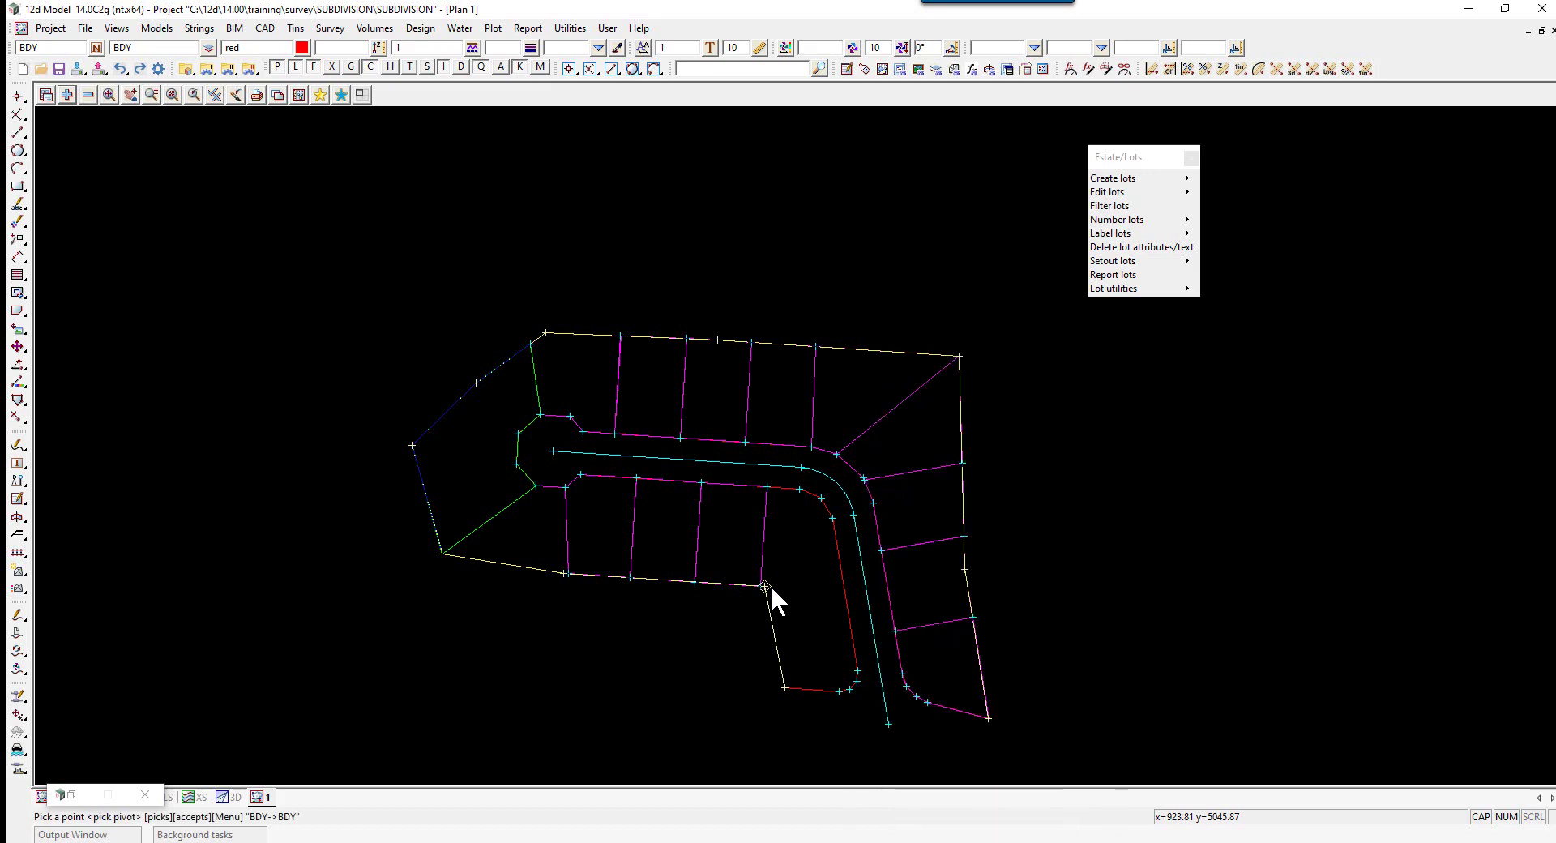
click(947, 590)
click(1122, 671)
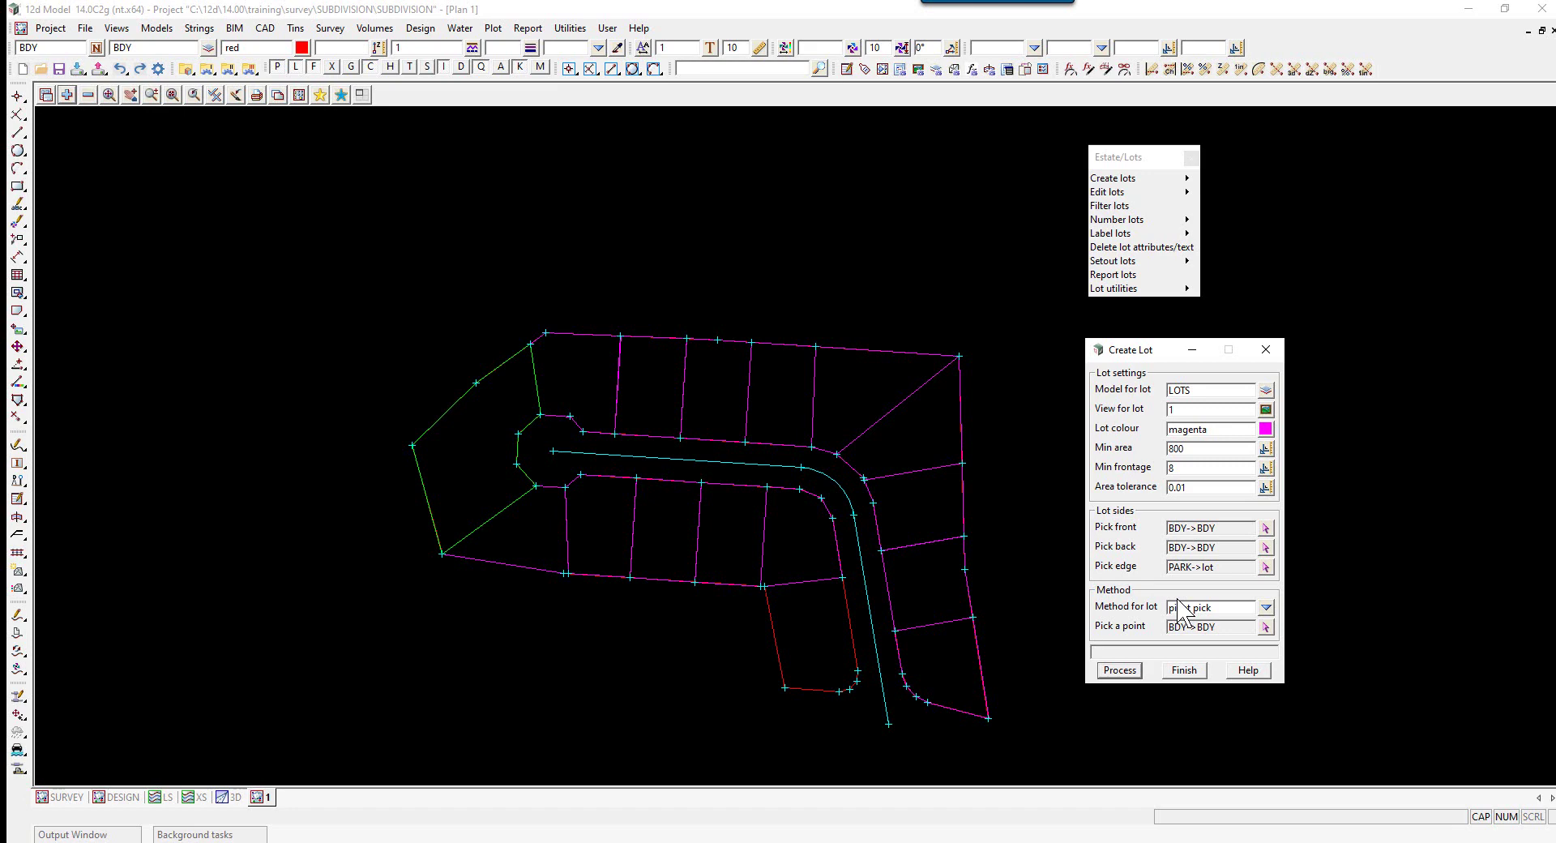
click(1192, 672)
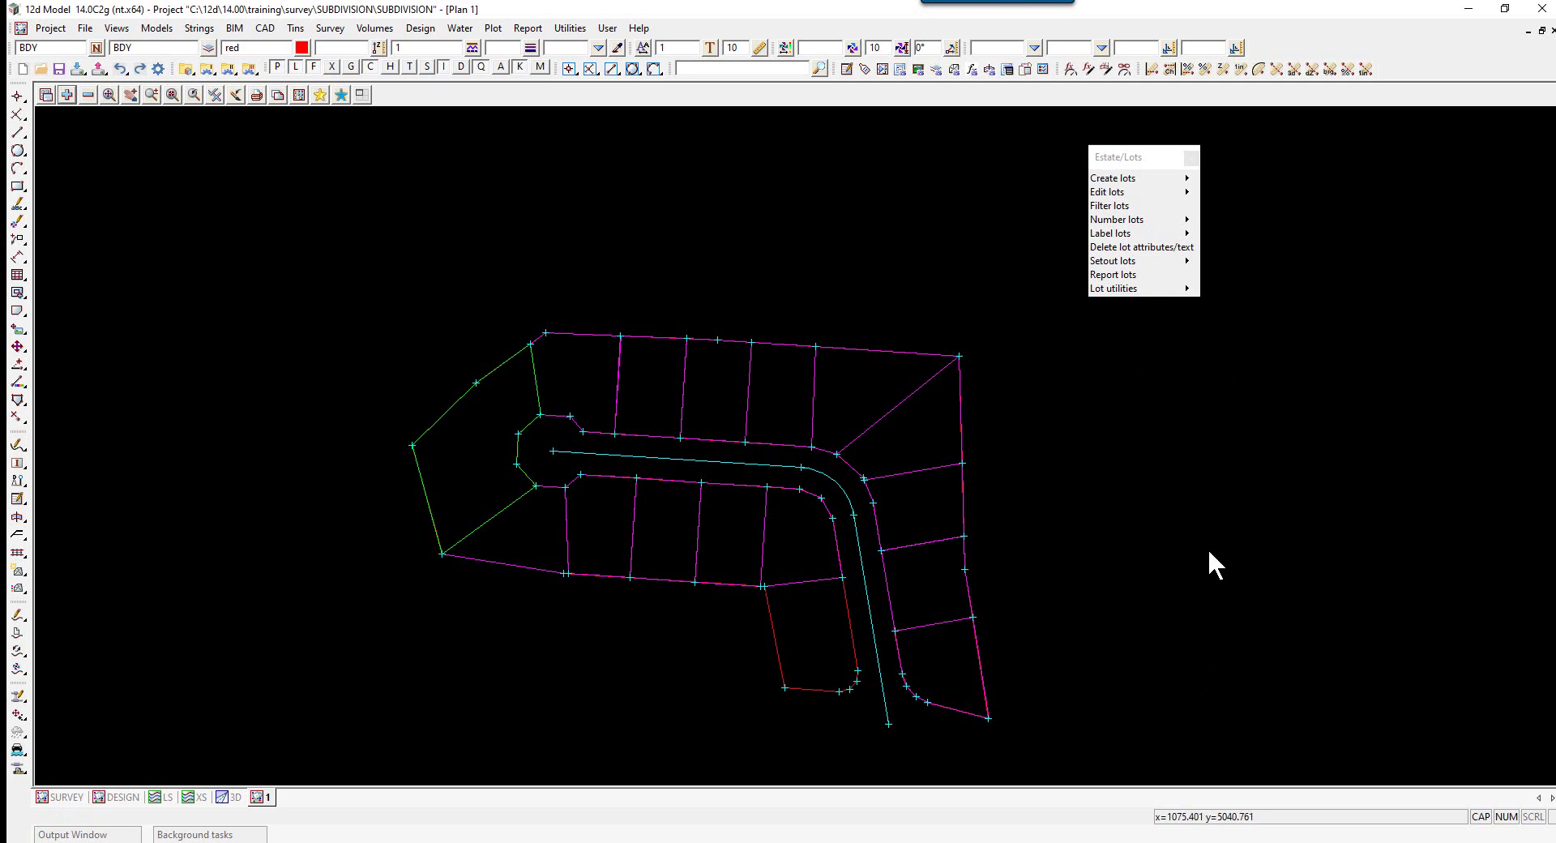
Step: Set up Create lots by picking point inside with View 1, model LOTS and magenta
click(1185, 178)
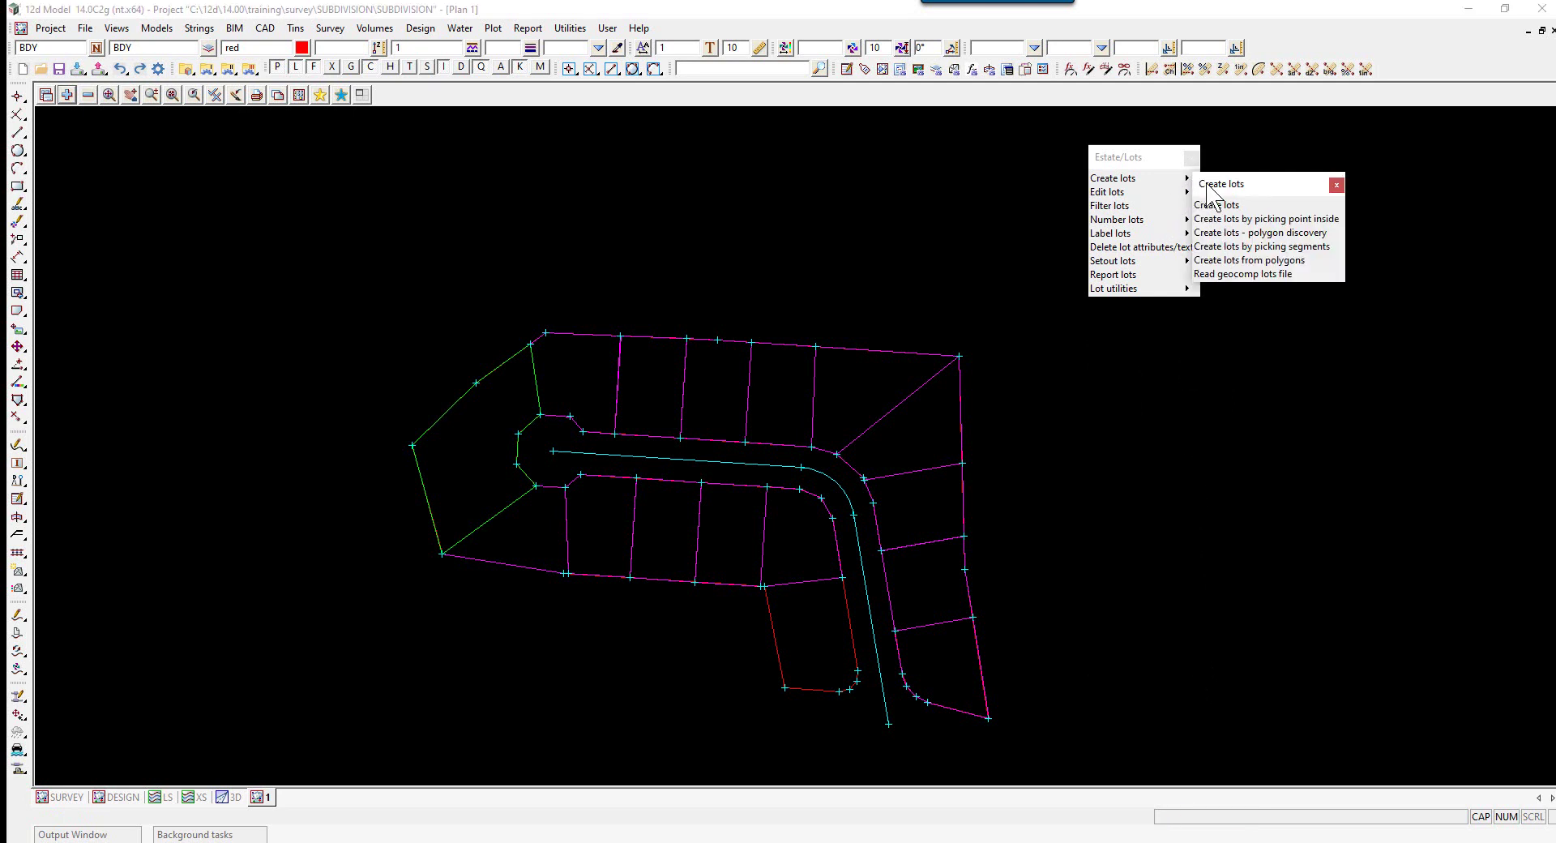
click(1256, 219)
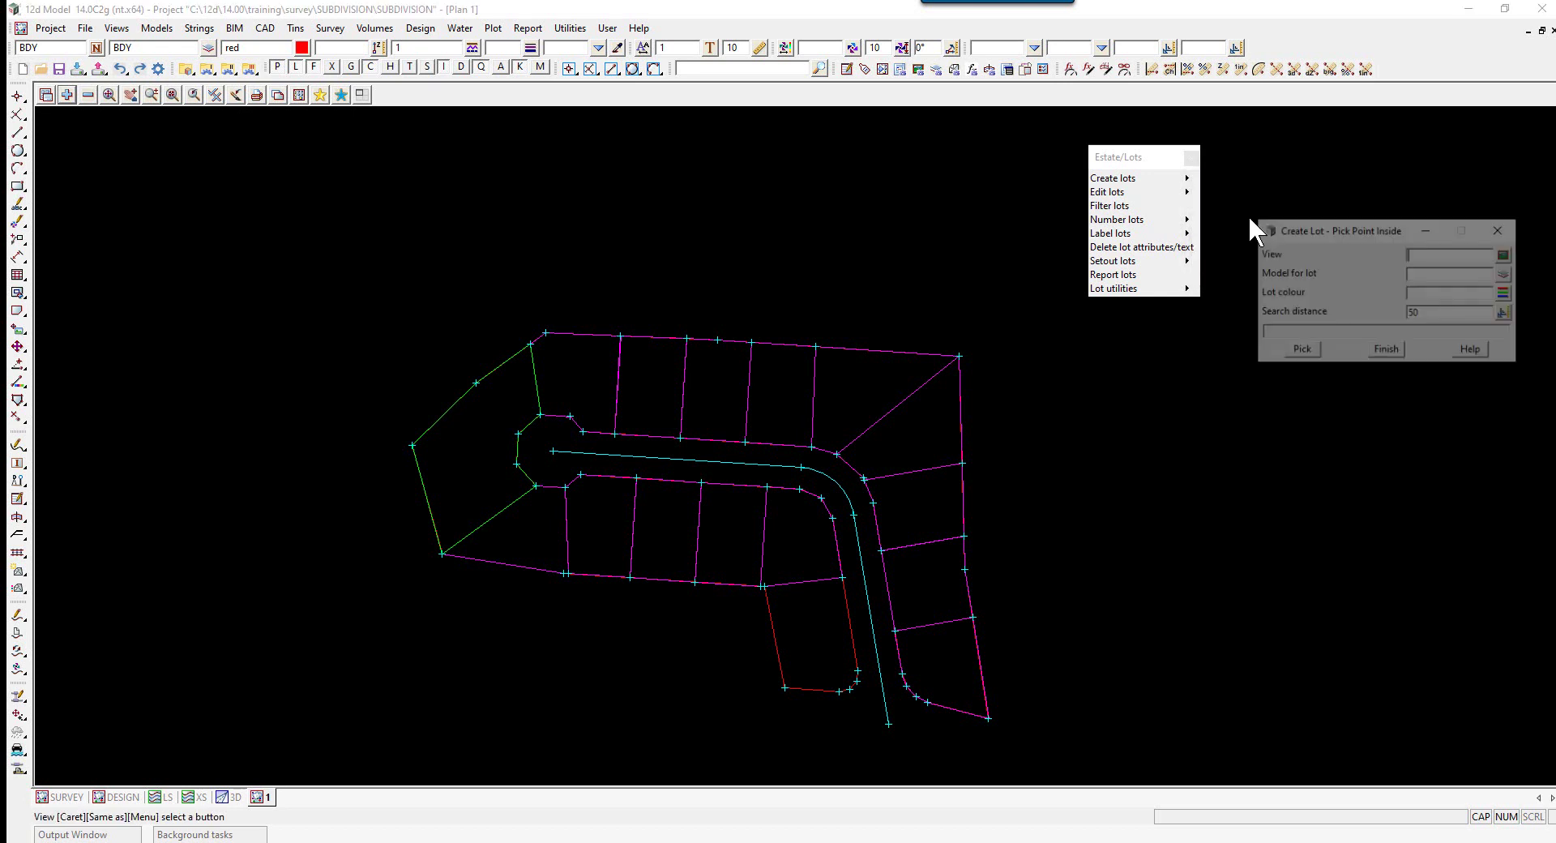
click(1507, 254)
click(1498, 356)
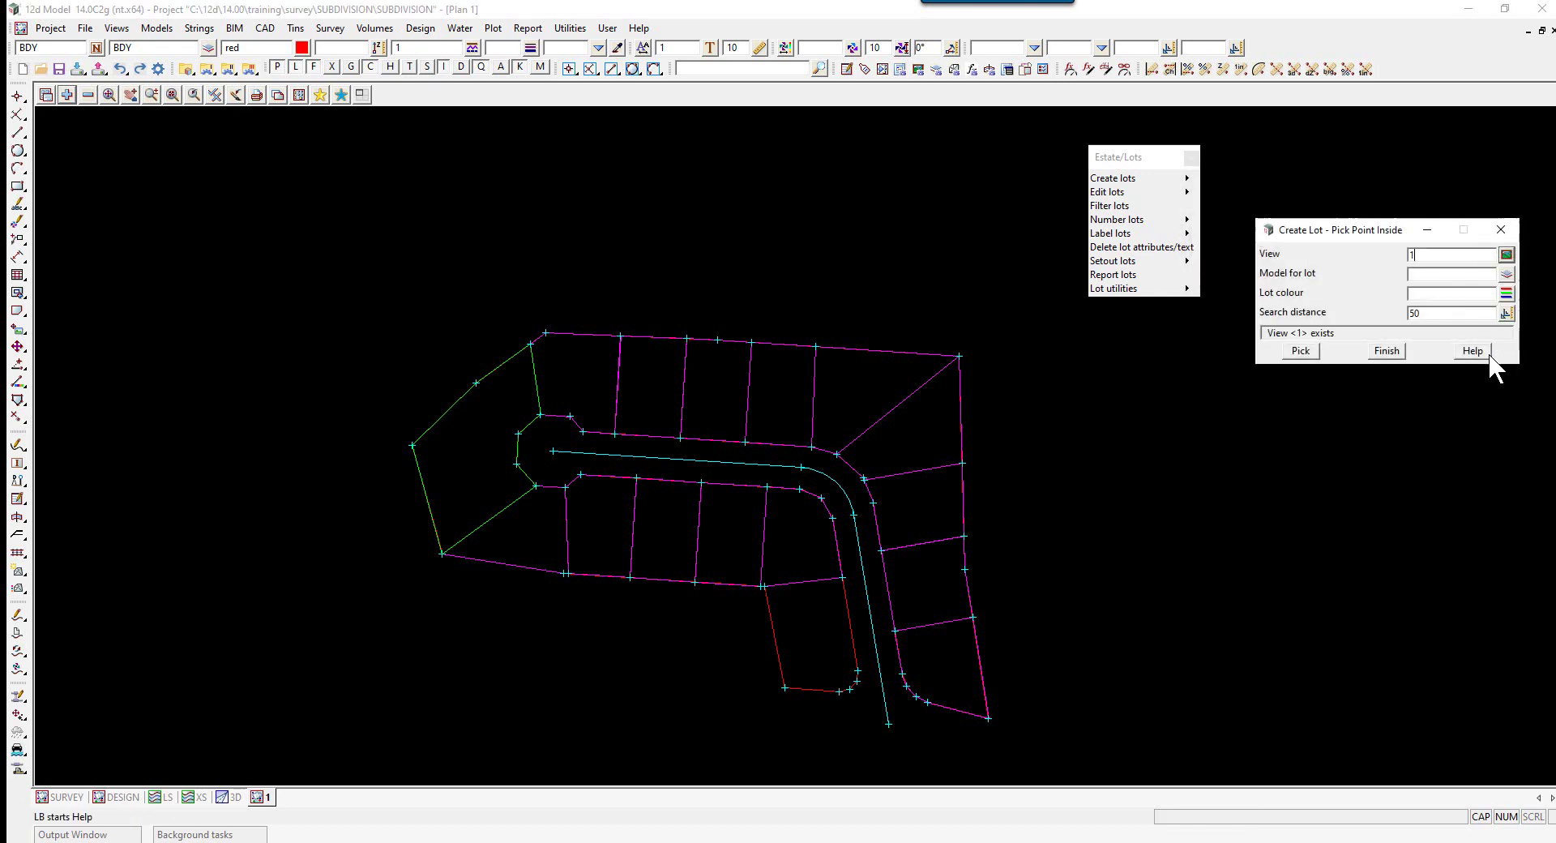
click(1451, 274)
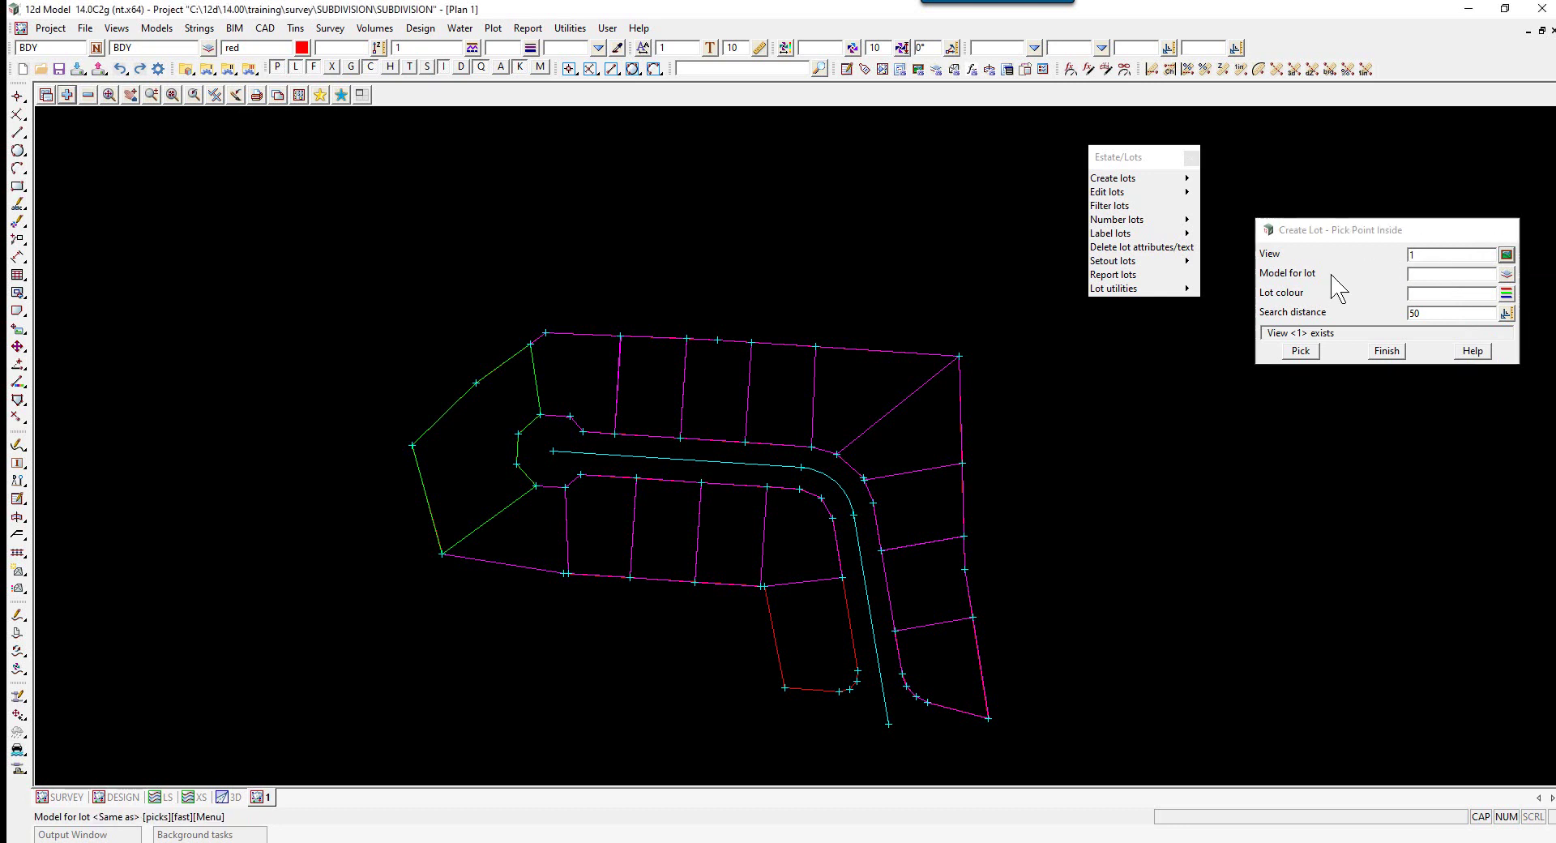
click(894, 405)
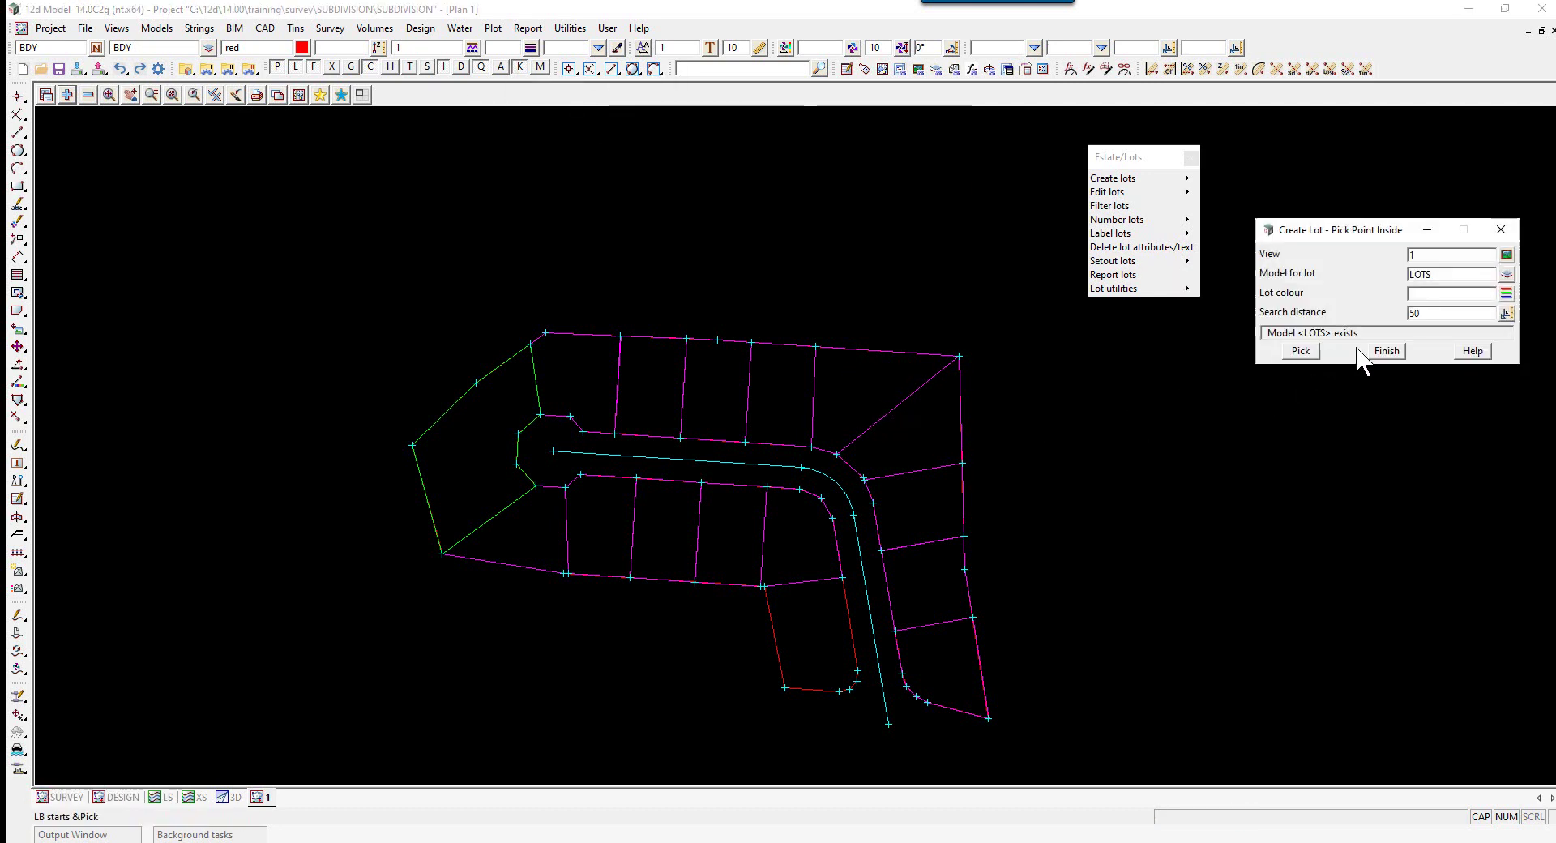
click(1431, 294)
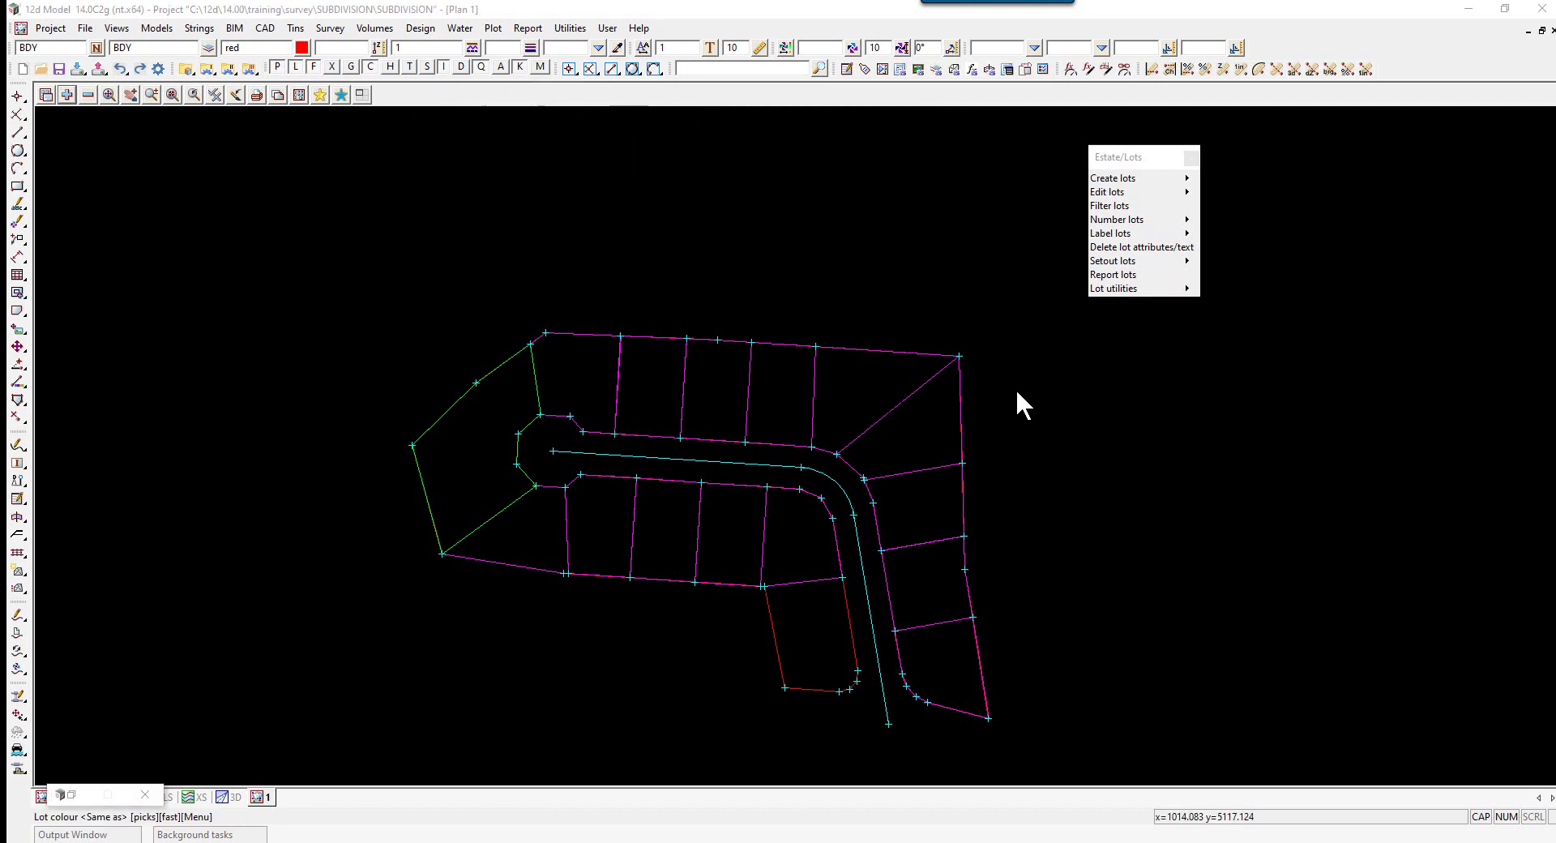
click(889, 405)
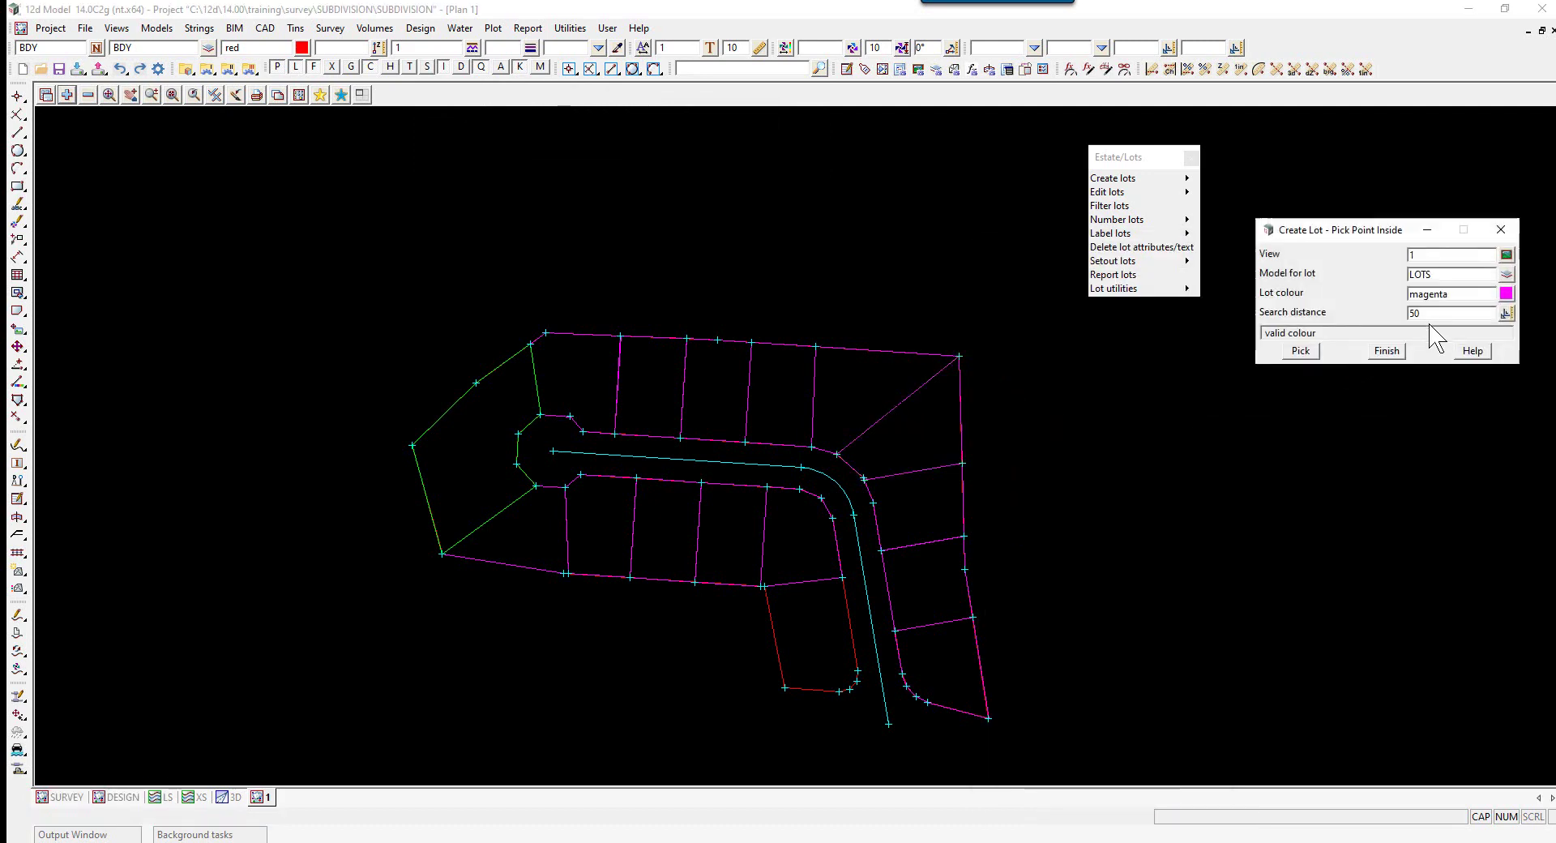
click(1433, 316)
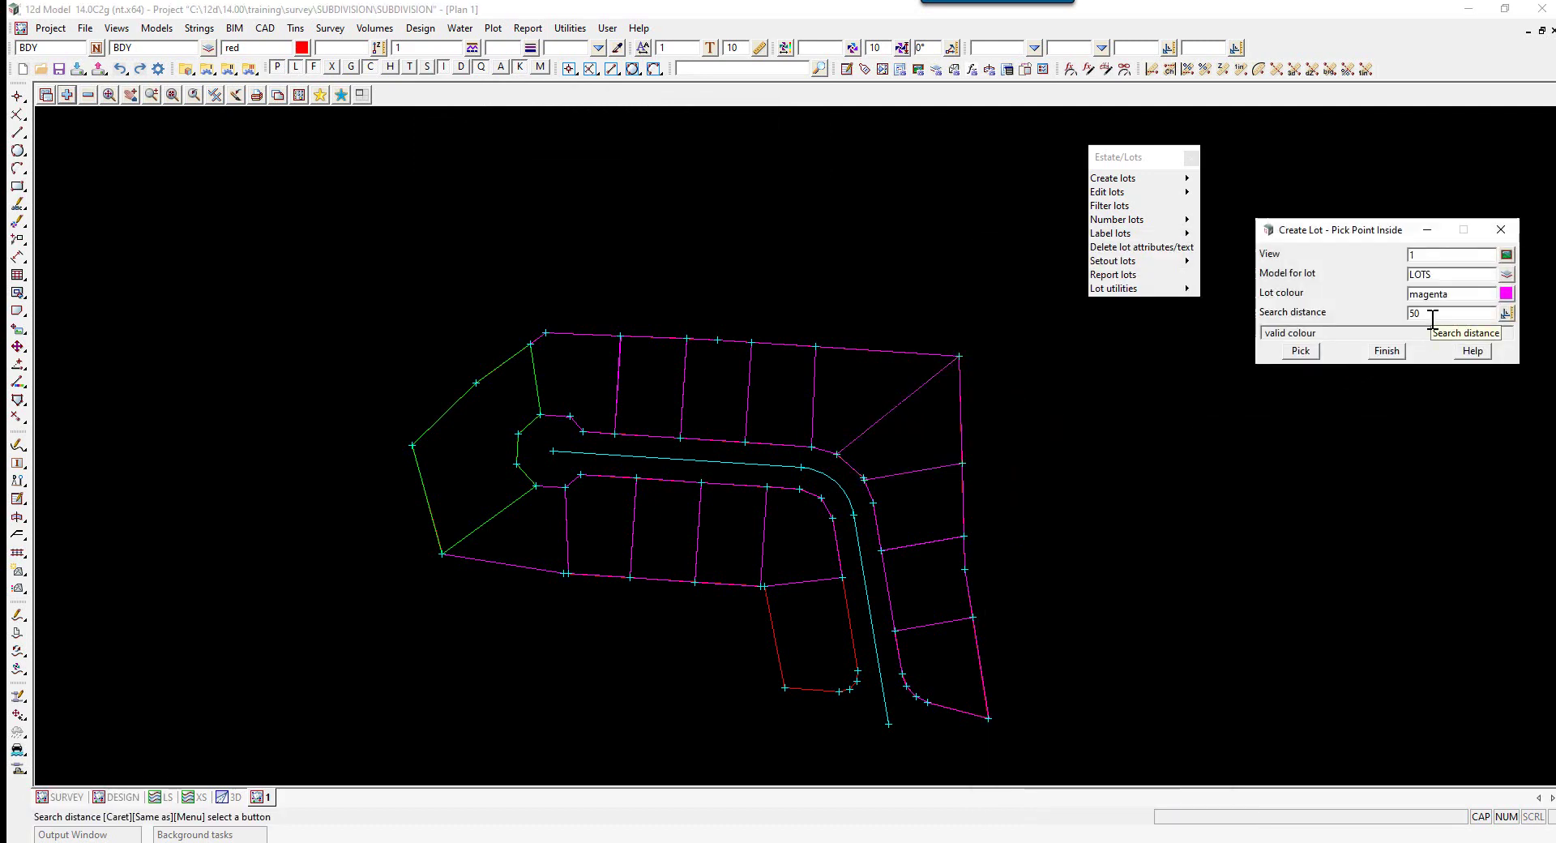
Step: Pick a point inside the red area south of the road bend to make the lot
click(1301, 351)
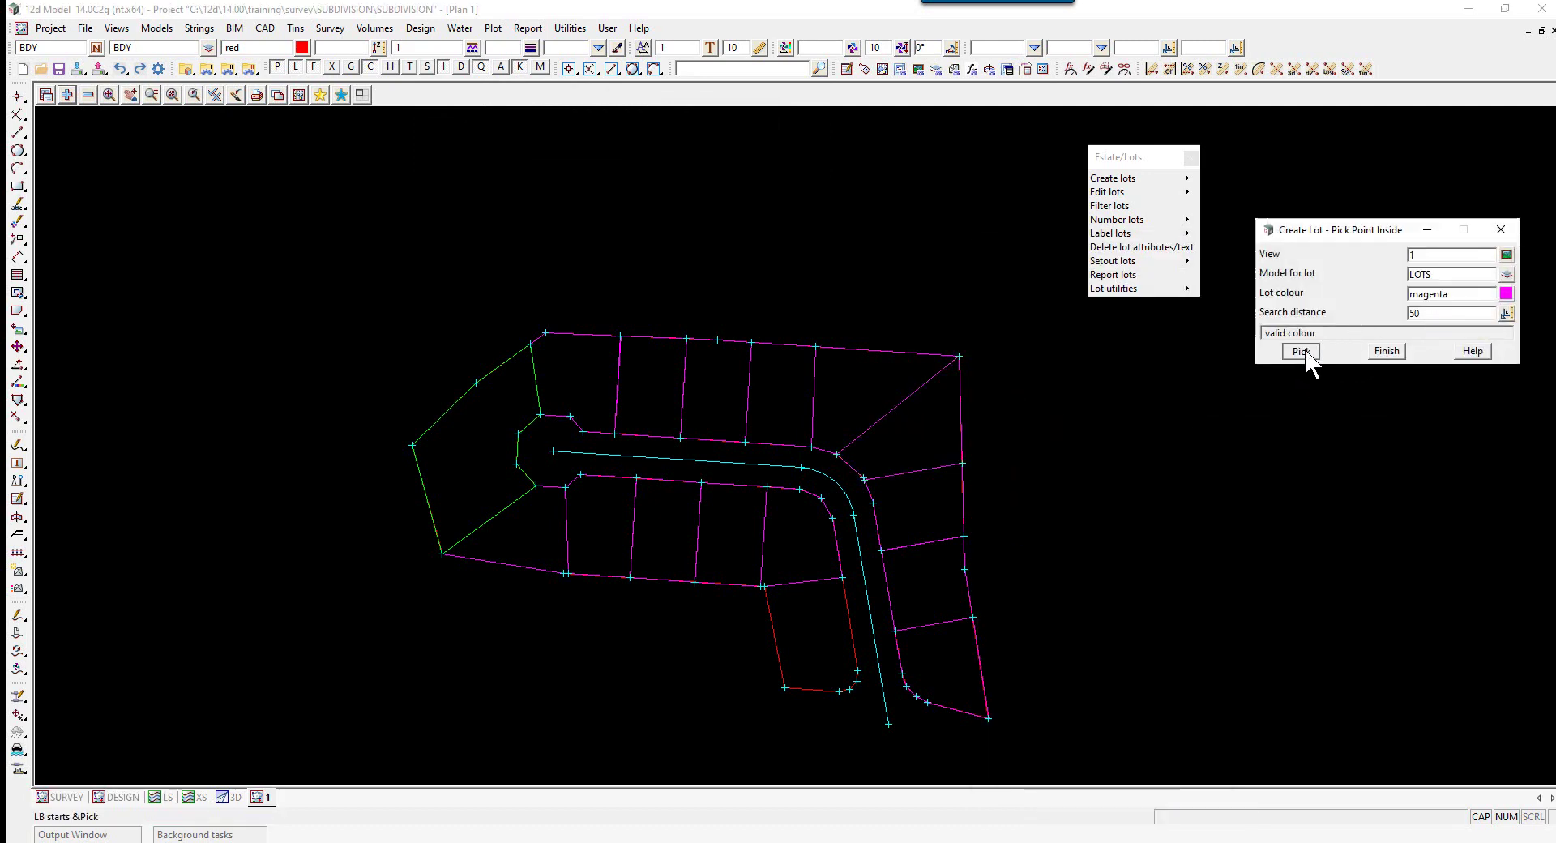
click(817, 635)
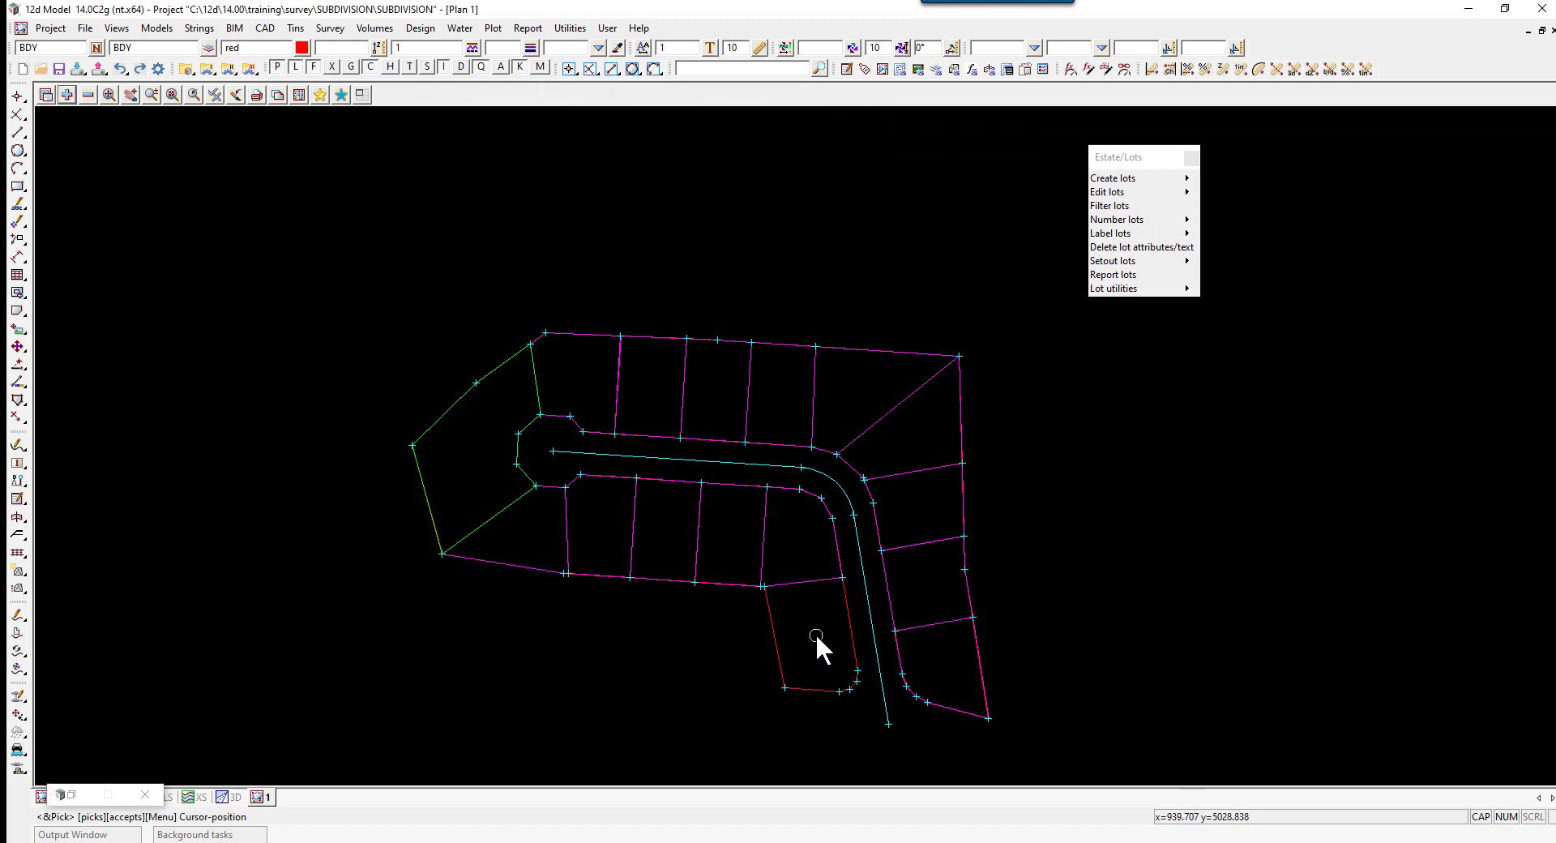
middle_click(816, 634)
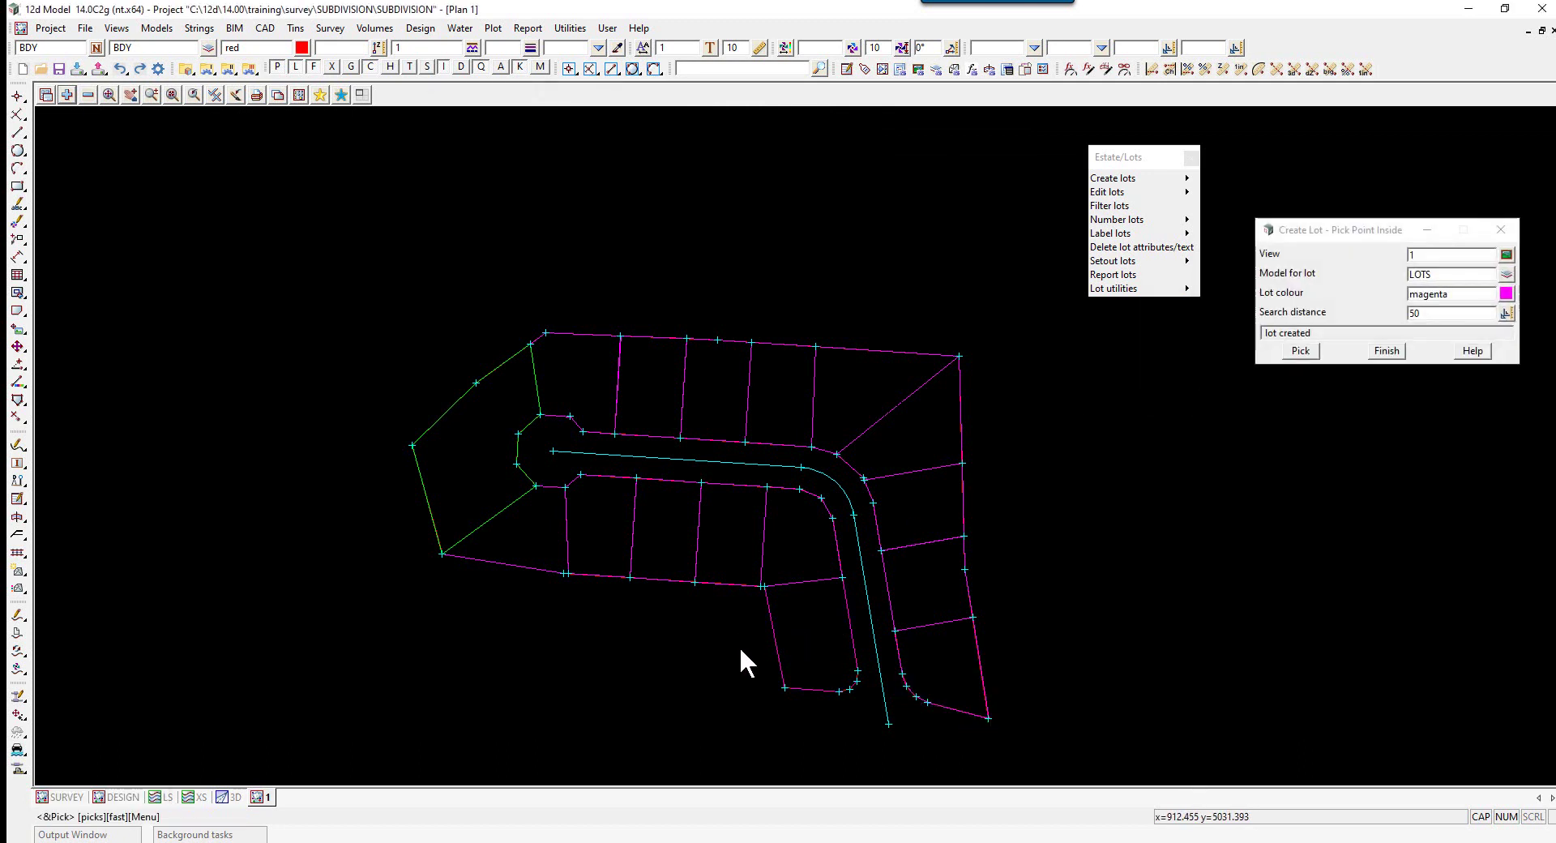